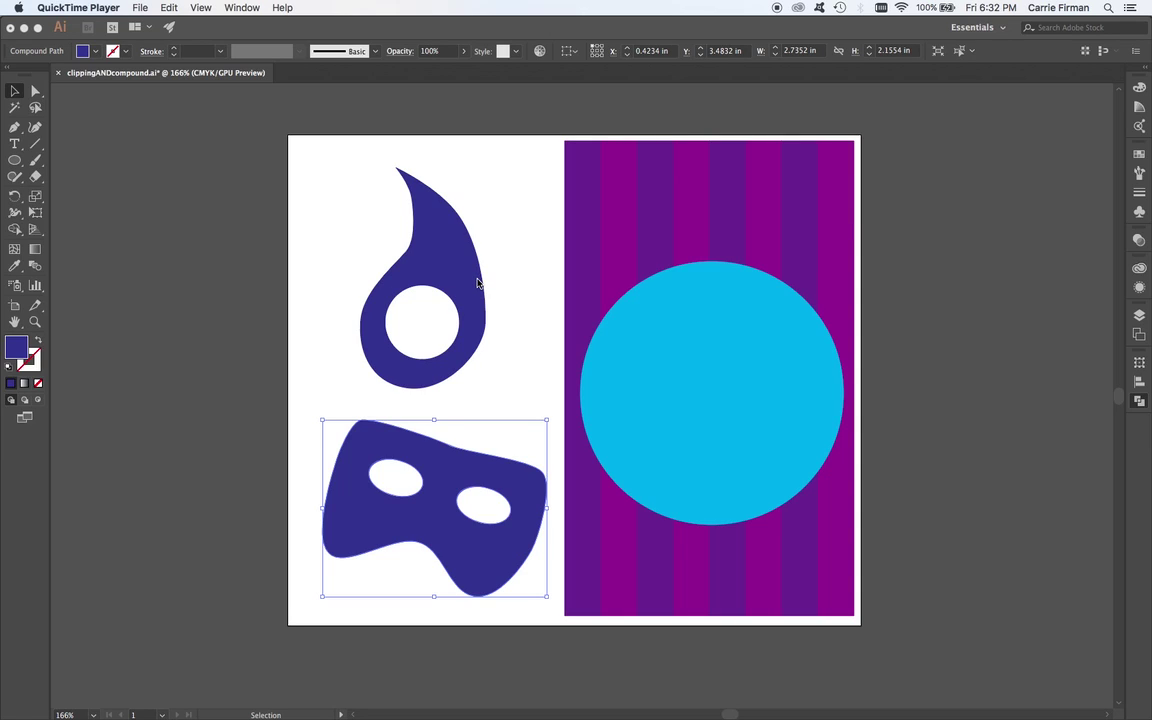
Bring Illustrator to the front with the Pathfinder panel showing, and select the cyan circle.
left_click(106, 141)
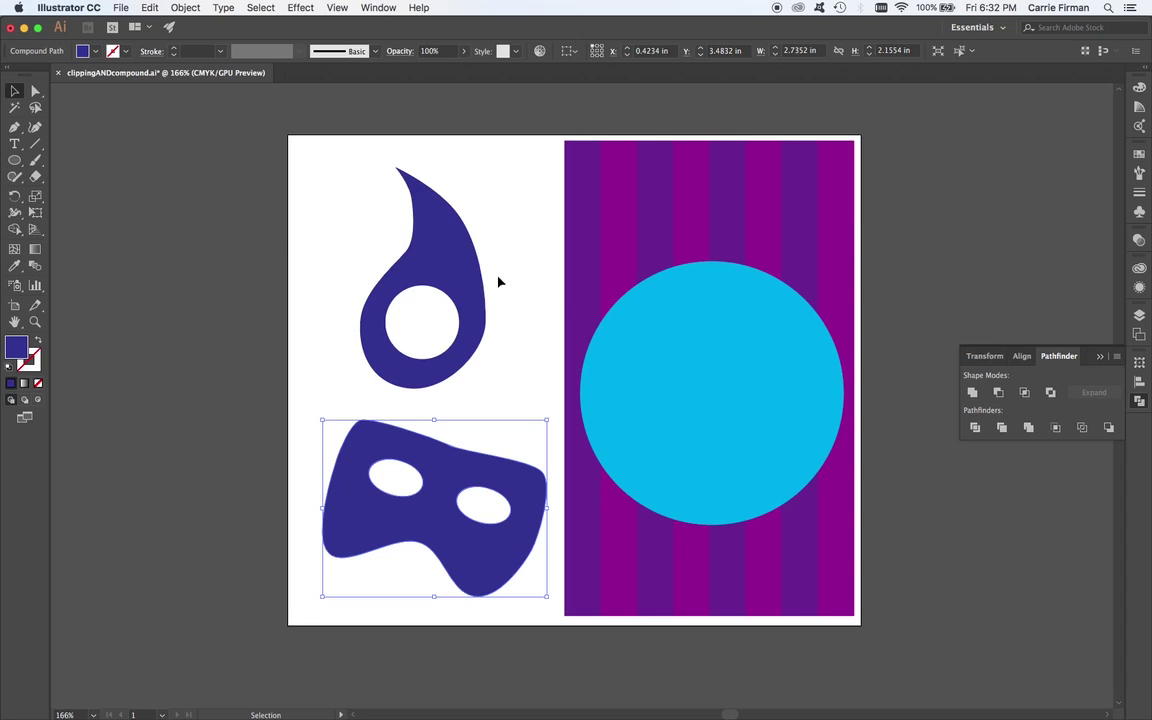
left_click(660, 396)
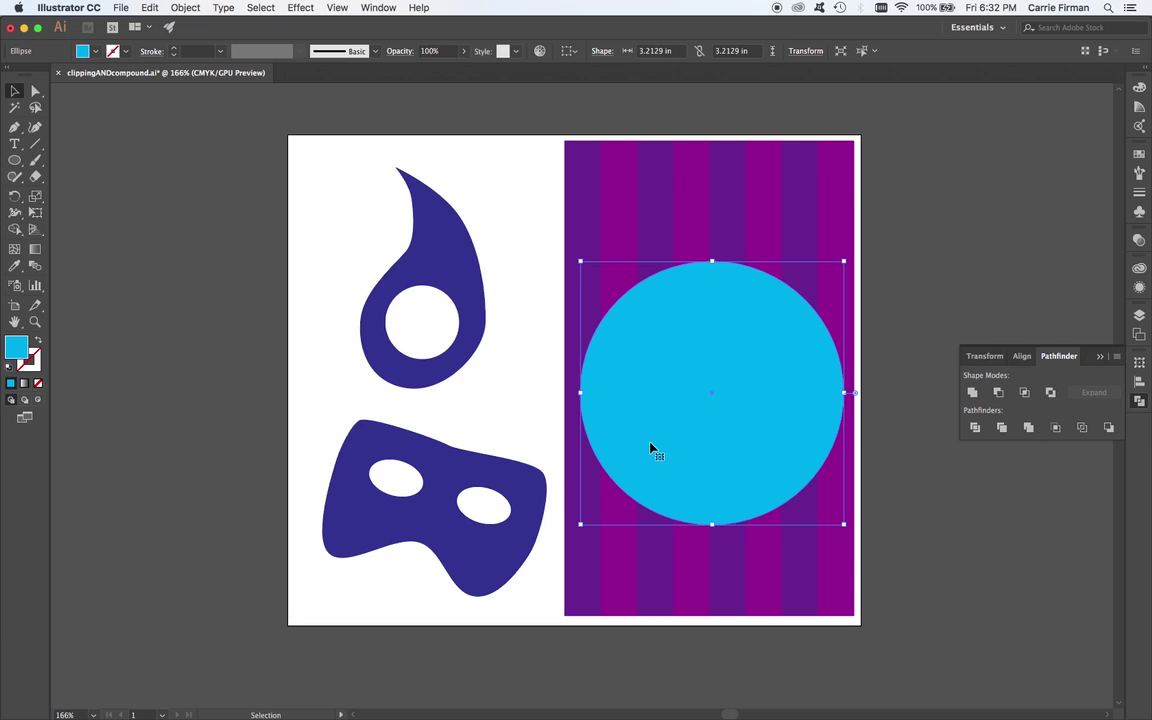
Drag the cyan circle over the teardrop and mask, then try grouping the stripe rectangles.
left_click_drag(755, 381, 442, 368)
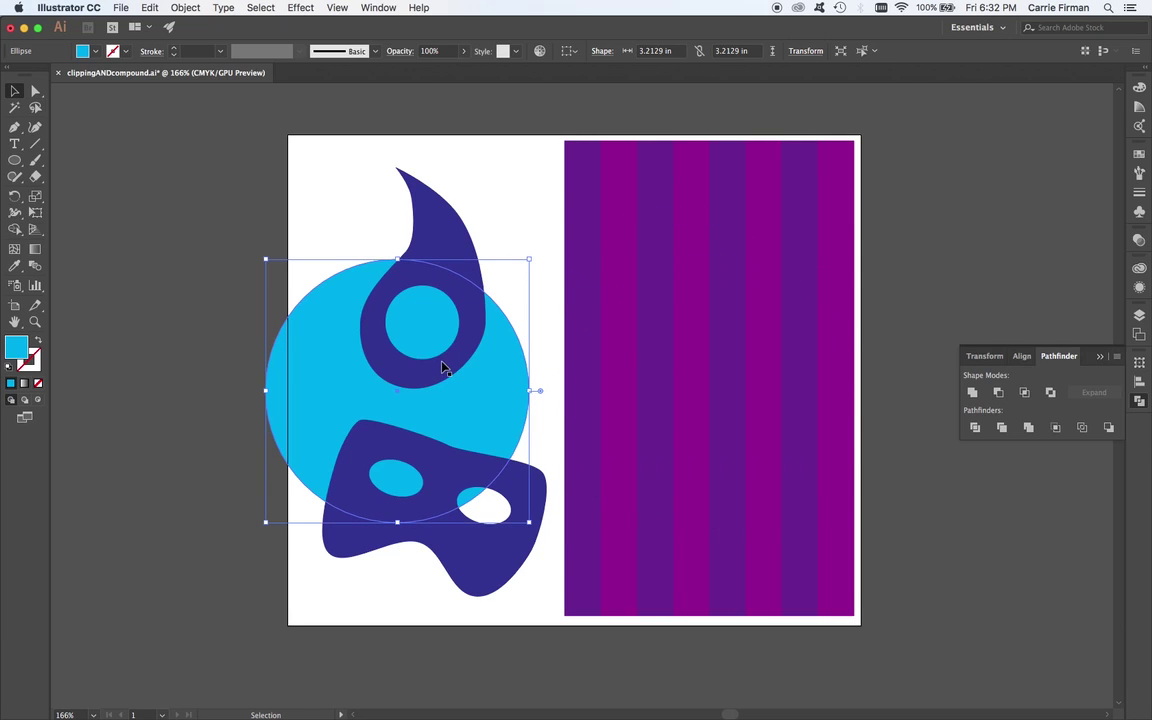
left_click(840, 210)
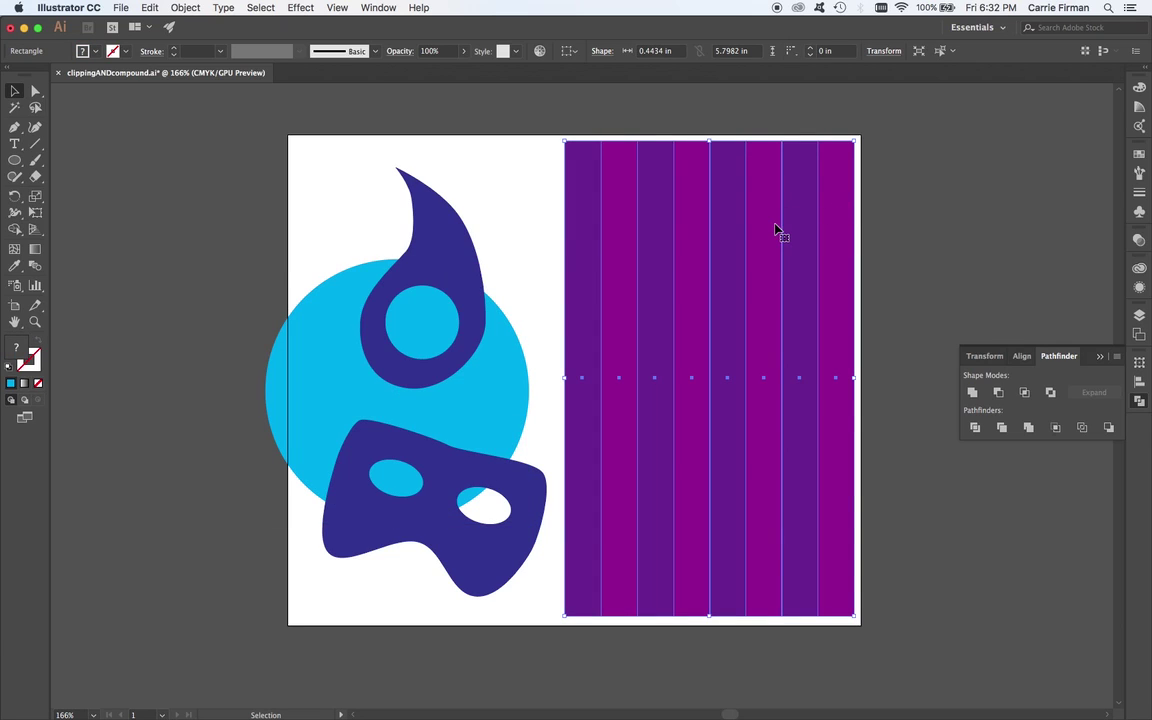
key("super+g")
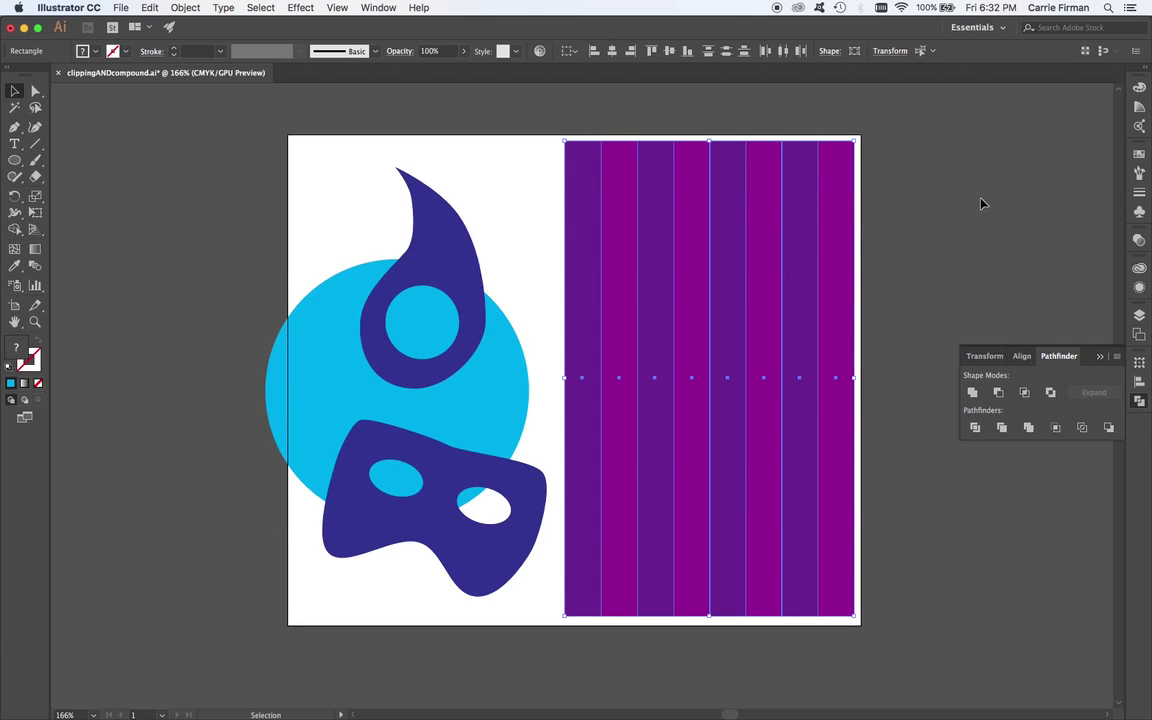
left_click(908, 186)
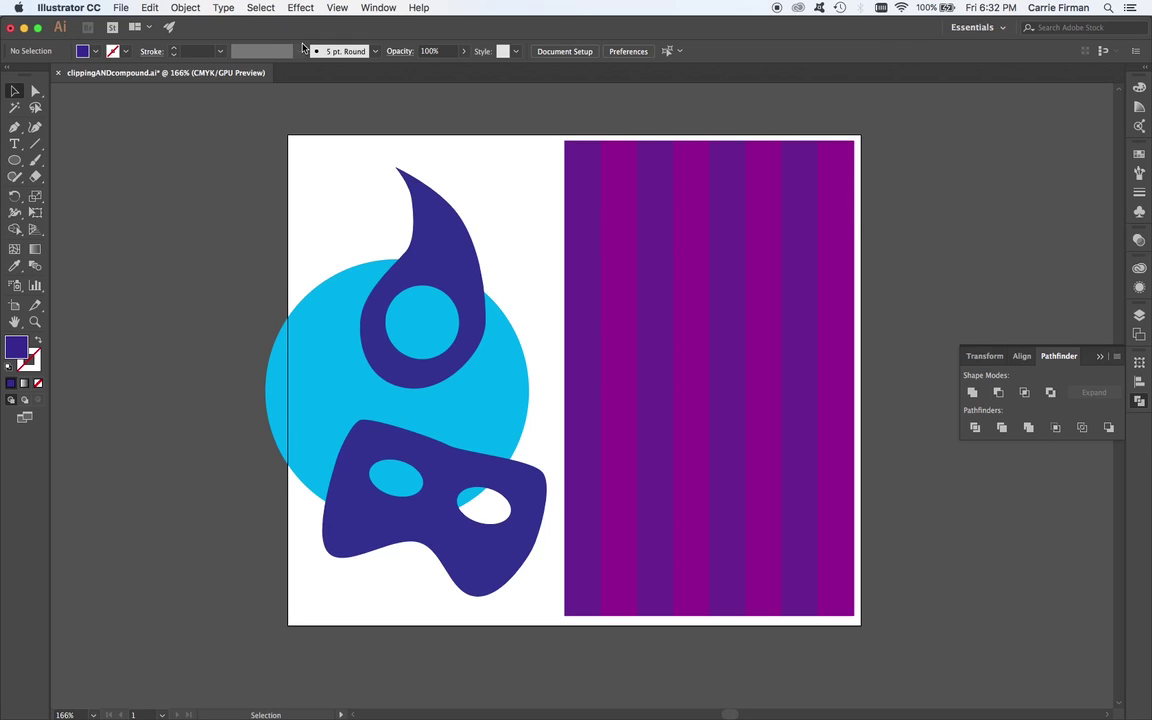
left_click(184, 7)
left_click(297, 47)
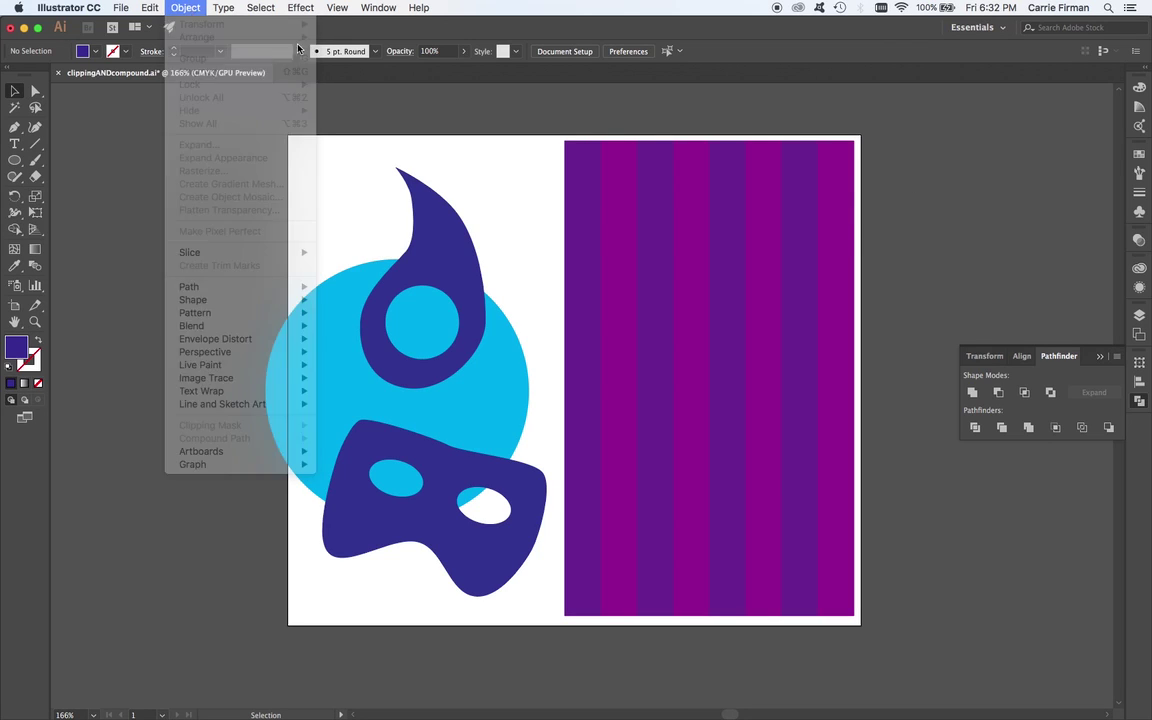
Move one stripe and click several others to show each rectangle is separate.
left_click(812, 241)
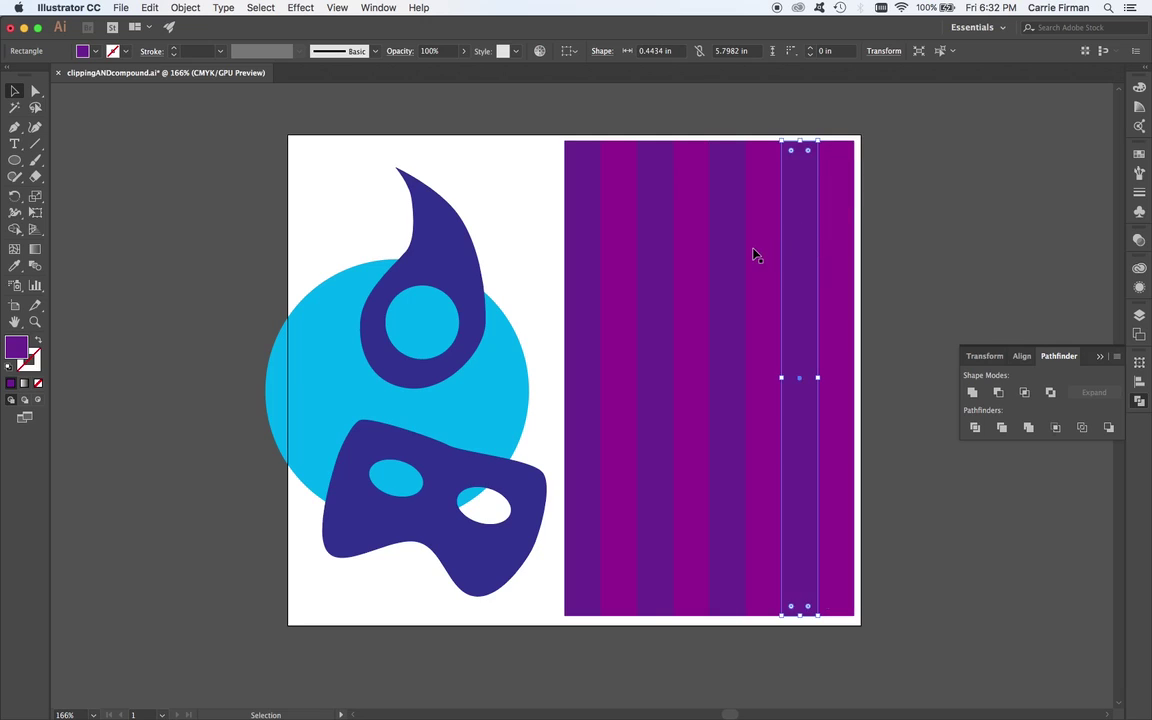
left_click_drag(755, 255, 656, 270)
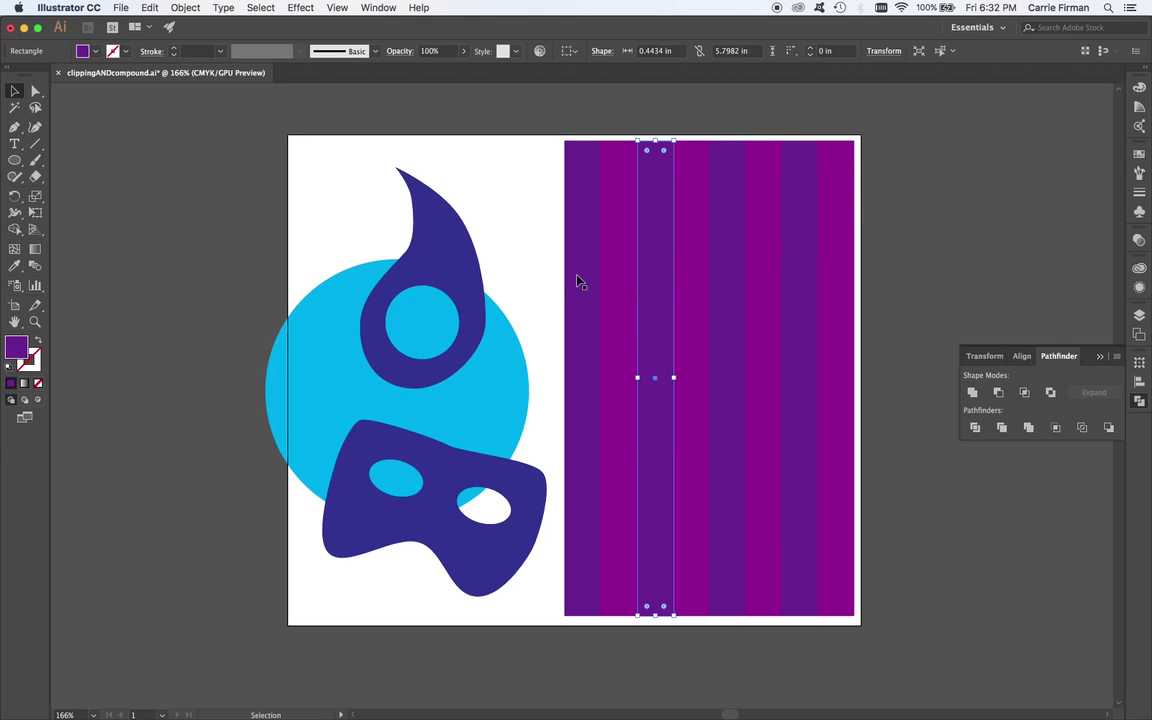
left_click(585, 282)
left_click(610, 282)
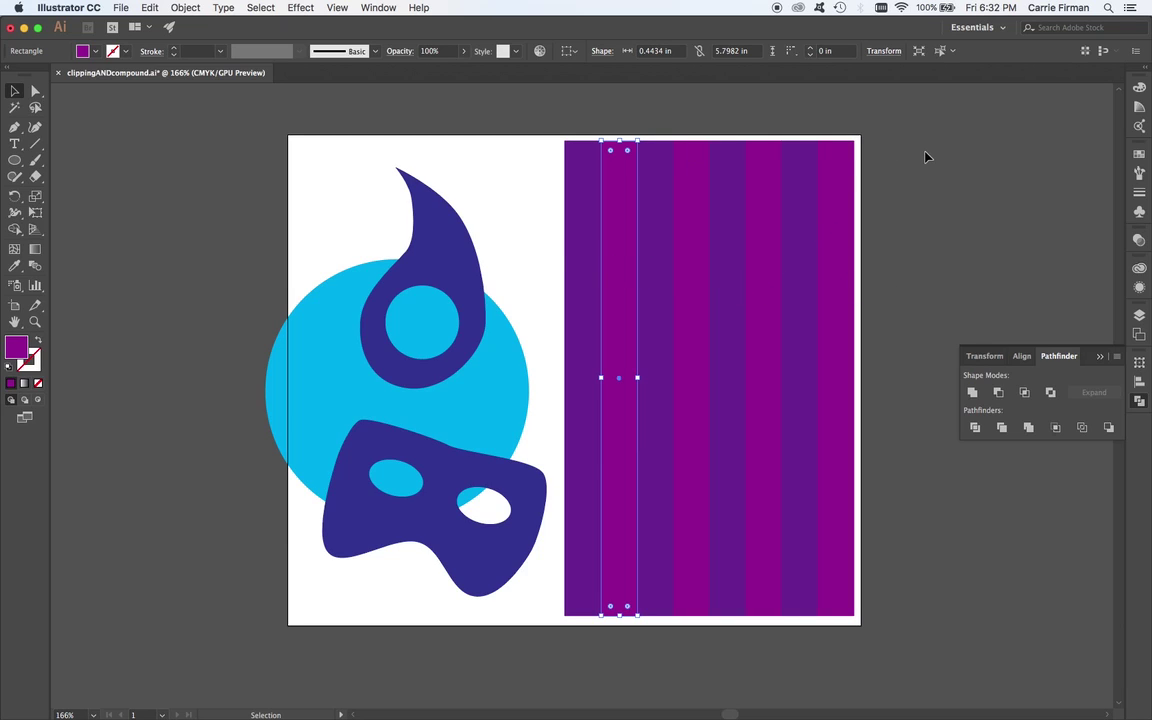
left_click(838, 202)
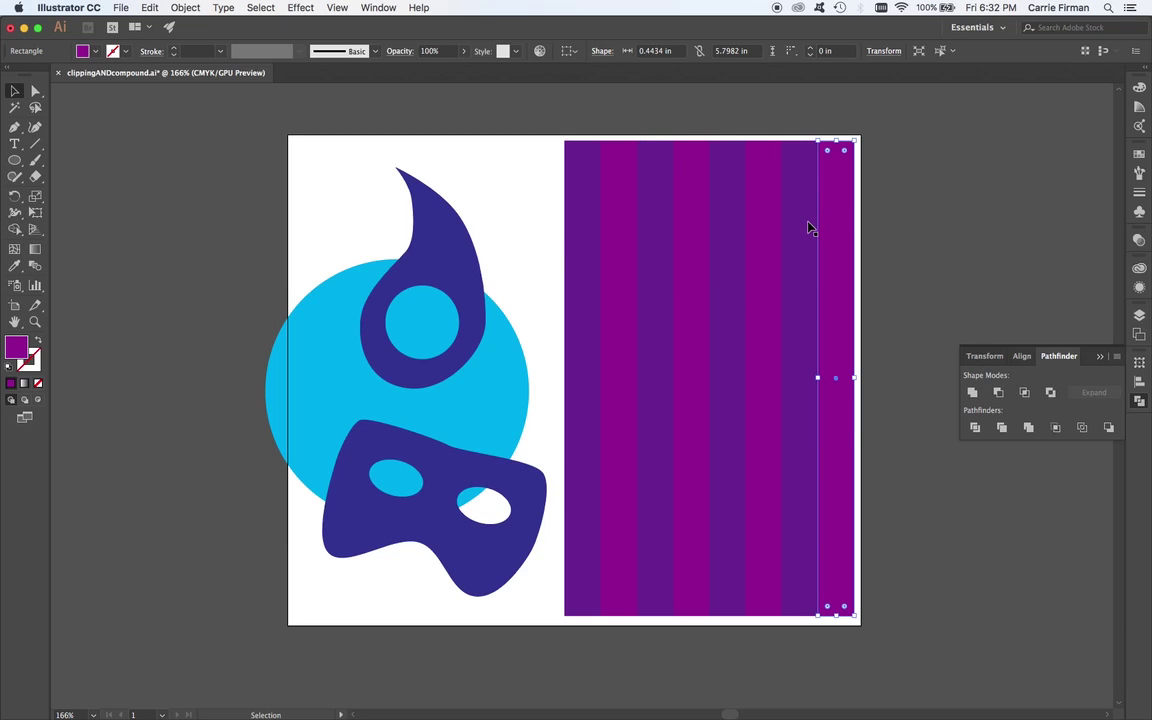
left_click(805, 228)
Select the remaining stripes one by one from right to left, then select them all together.
left_click(776, 232)
left_click(716, 245)
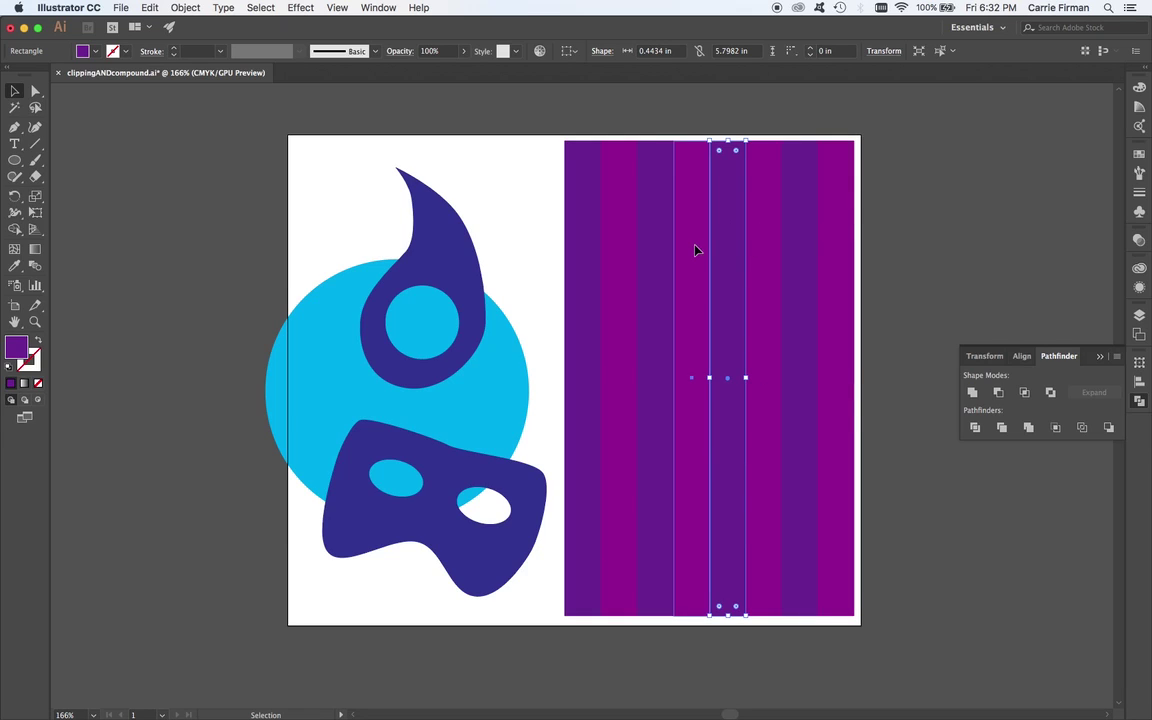
left_click(695, 249)
left_click(652, 257)
left_click(620, 263)
left_click(594, 262)
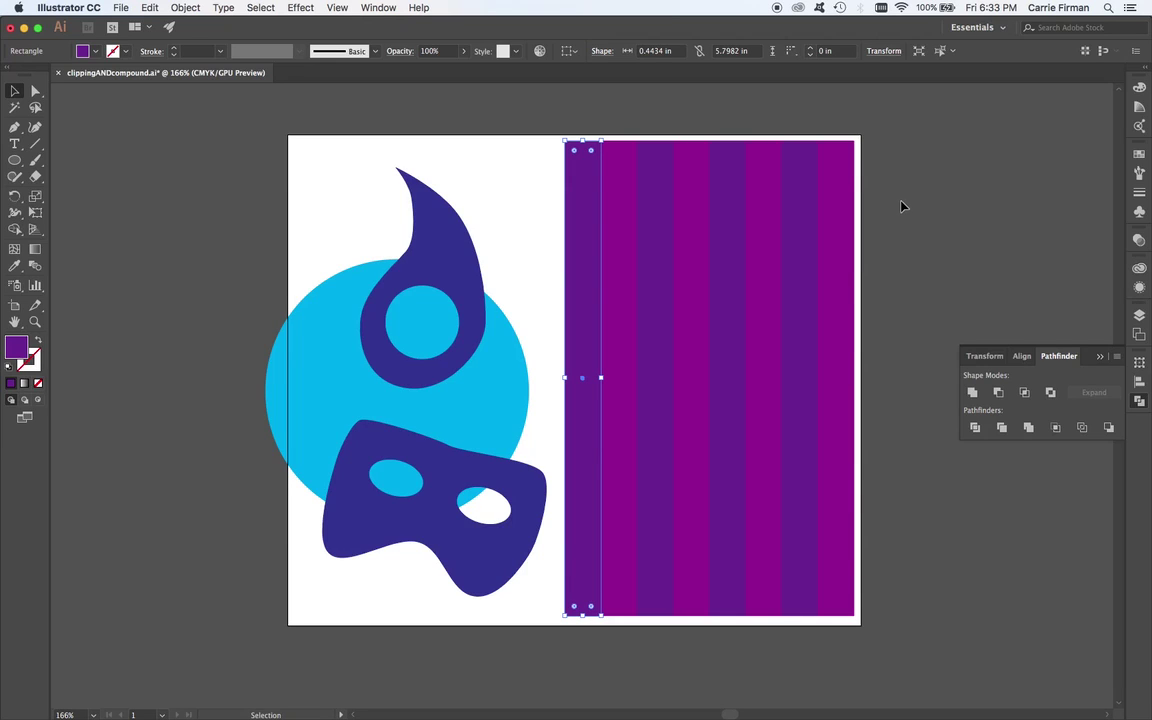
left_click(567, 197)
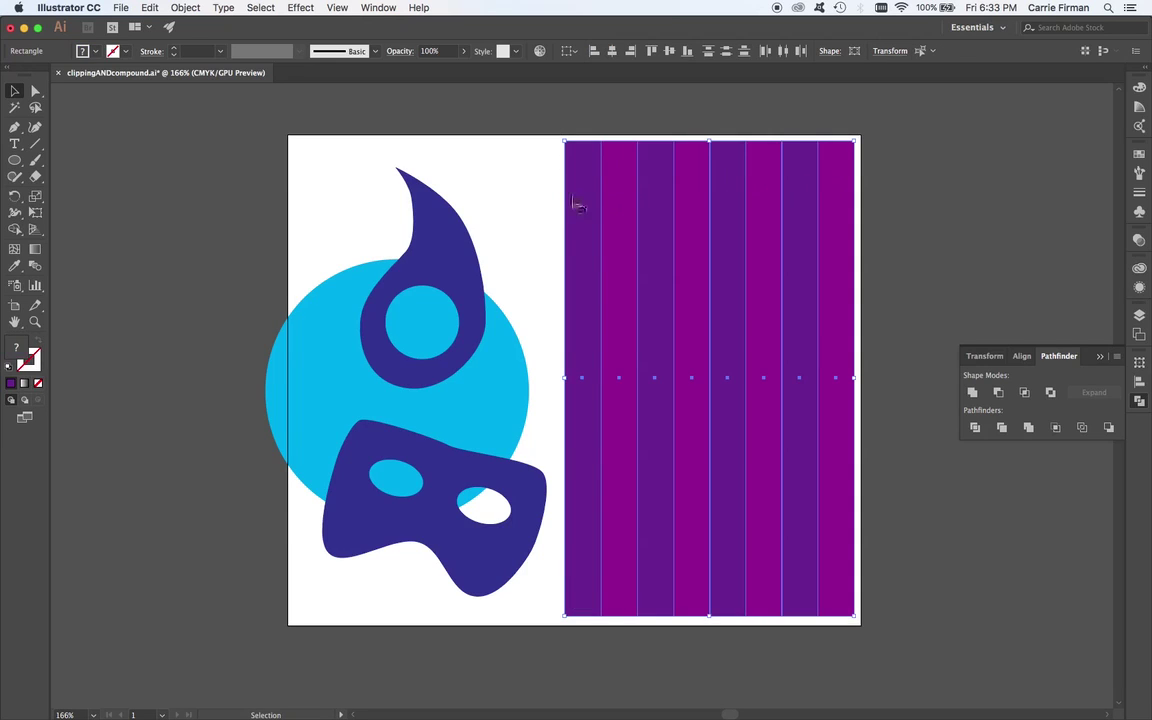
Group the eight stripes with Object > Group and drag the group around the page.
left_click(187, 7)
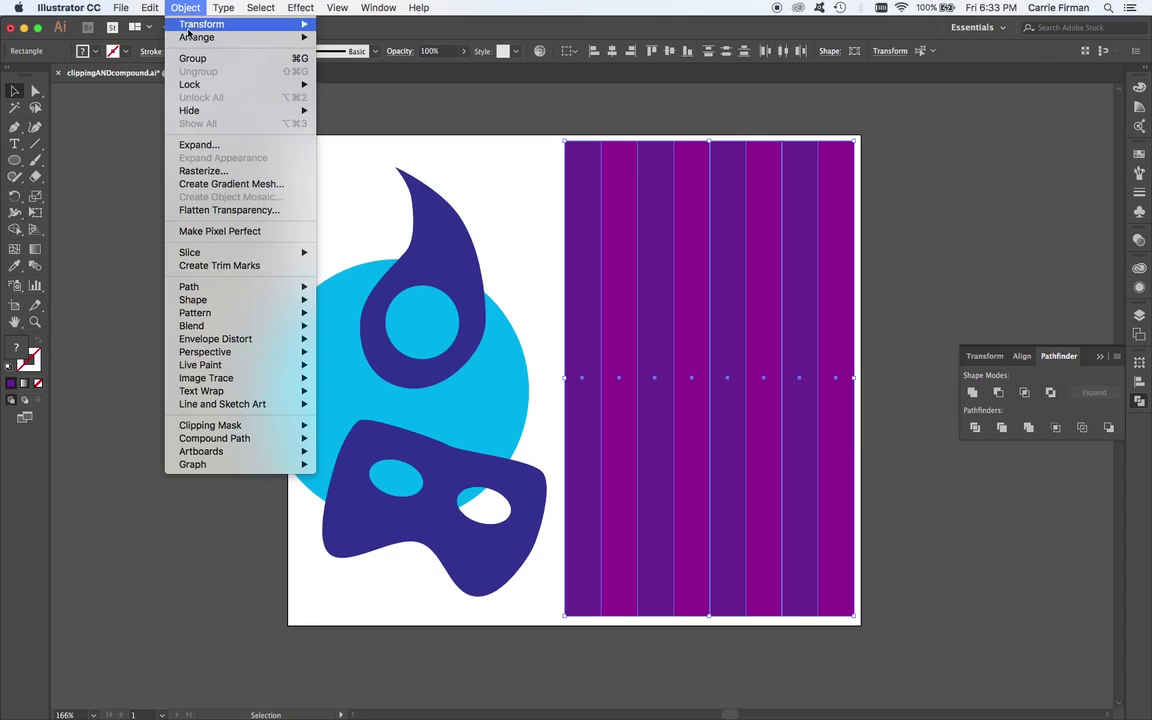
left_click(229, 59)
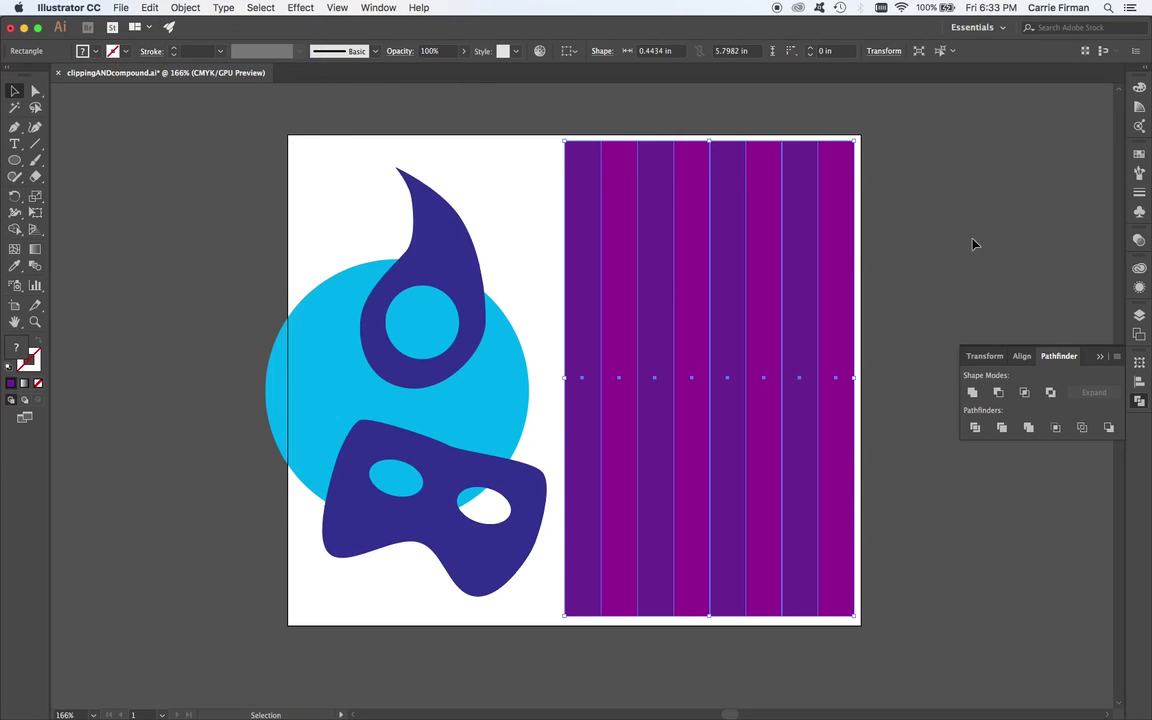
left_click(900, 236)
left_click_drag(851, 229, 949, 410)
left_click_drag(845, 375, 902, 183)
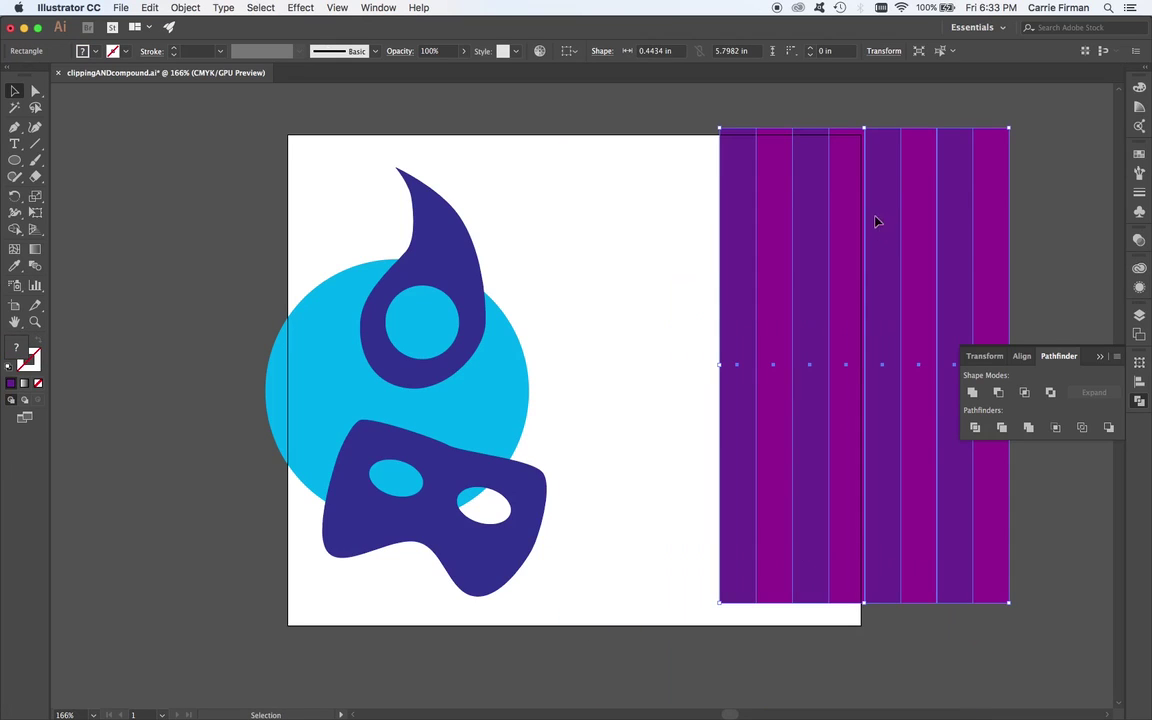
left_click_drag(873, 269, 731, 352)
Check the group's eight rectangles in Layers, return it to the right half, and move the circle onto it.
key("F7")
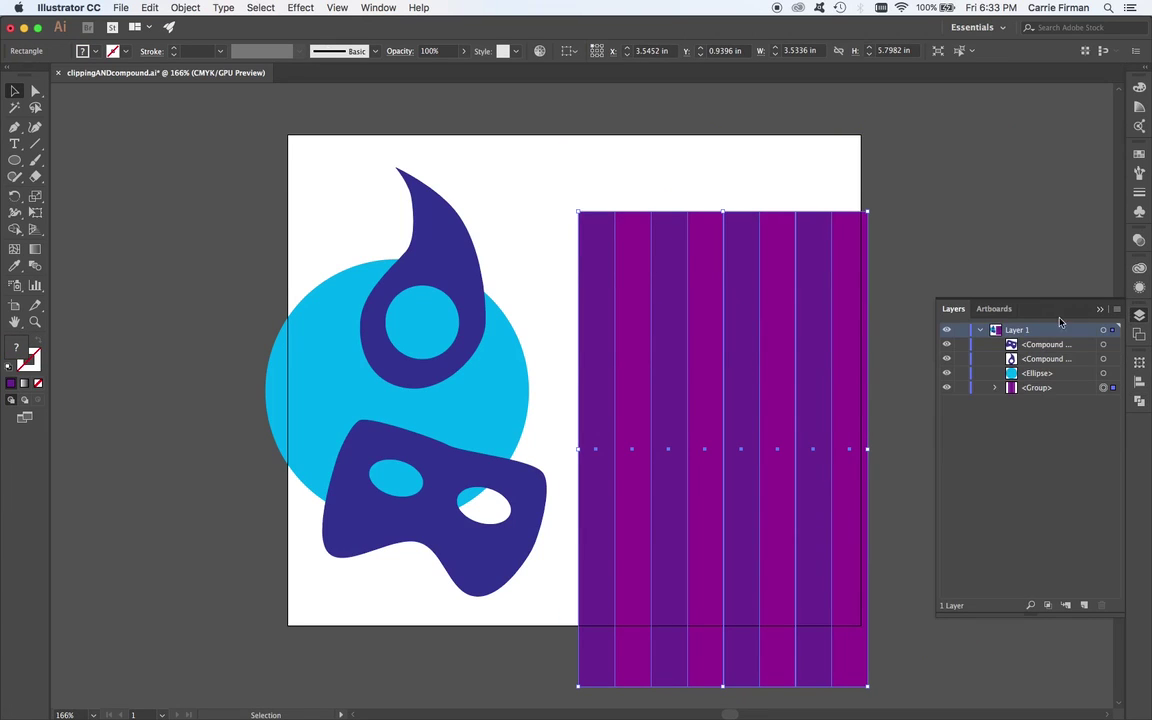
left_click(993, 388)
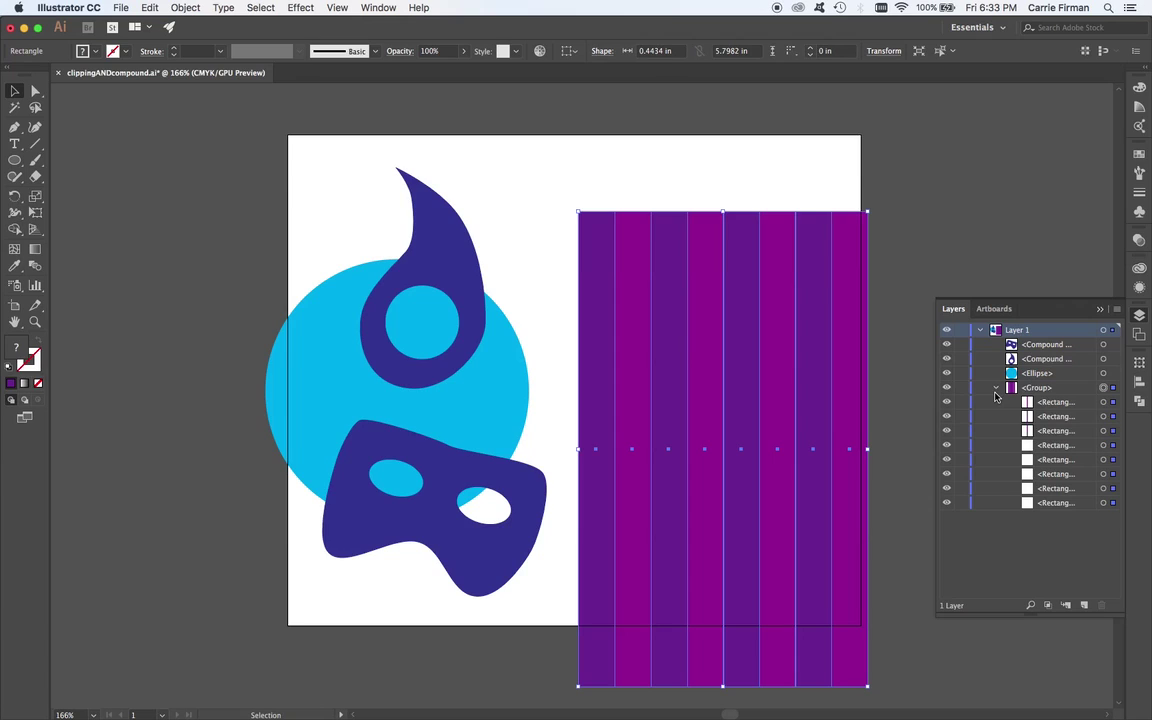
left_click(995, 388)
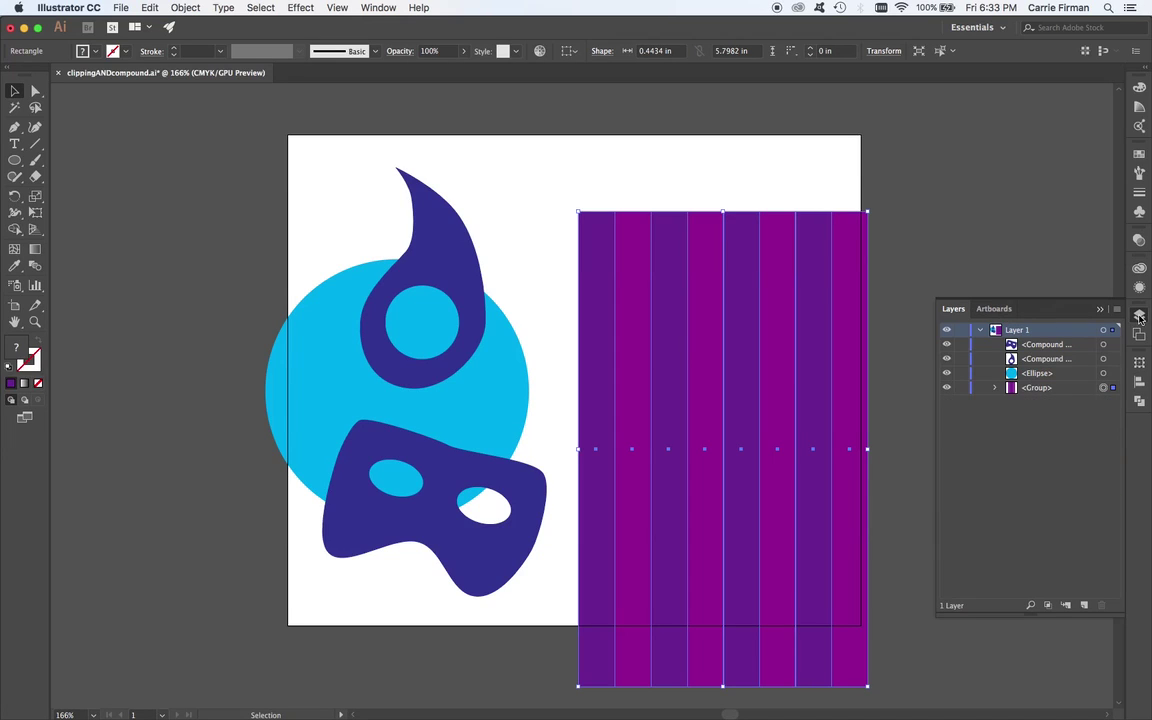
key("F7")
left_click_drag(845, 320, 828, 252)
left_click_drag(314, 404, 627, 388)
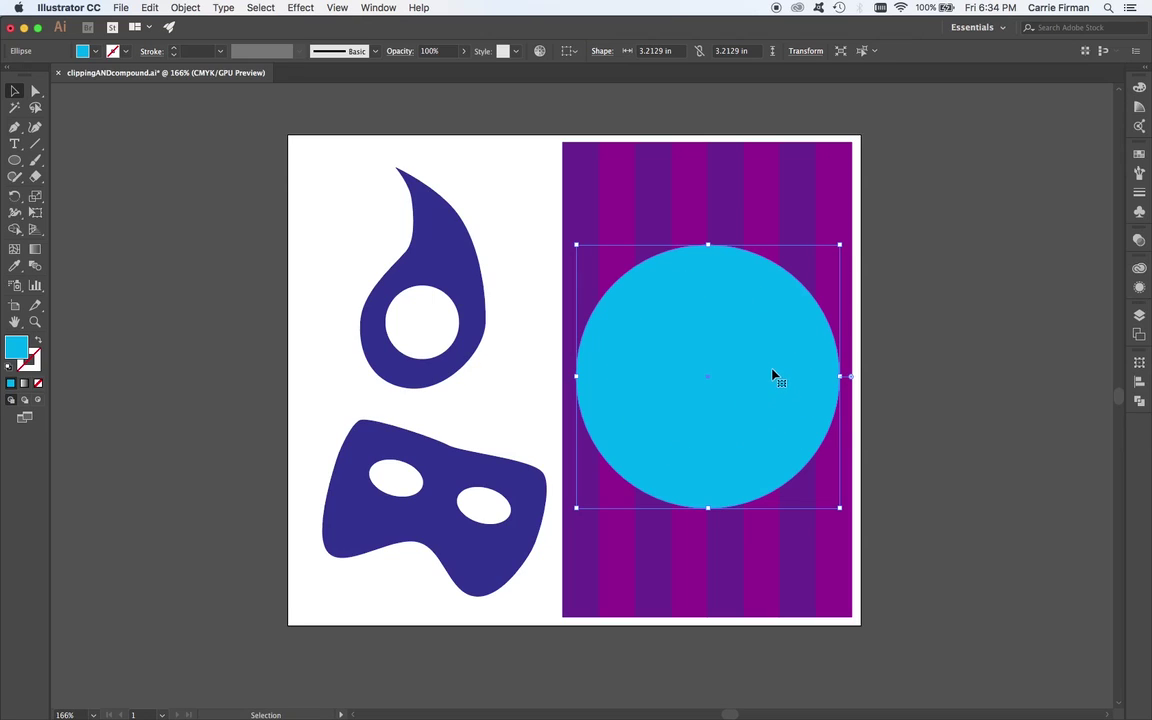
Marquee-select the stripe group and the circle together and bring up the Pathfinder panel.
left_click(794, 207)
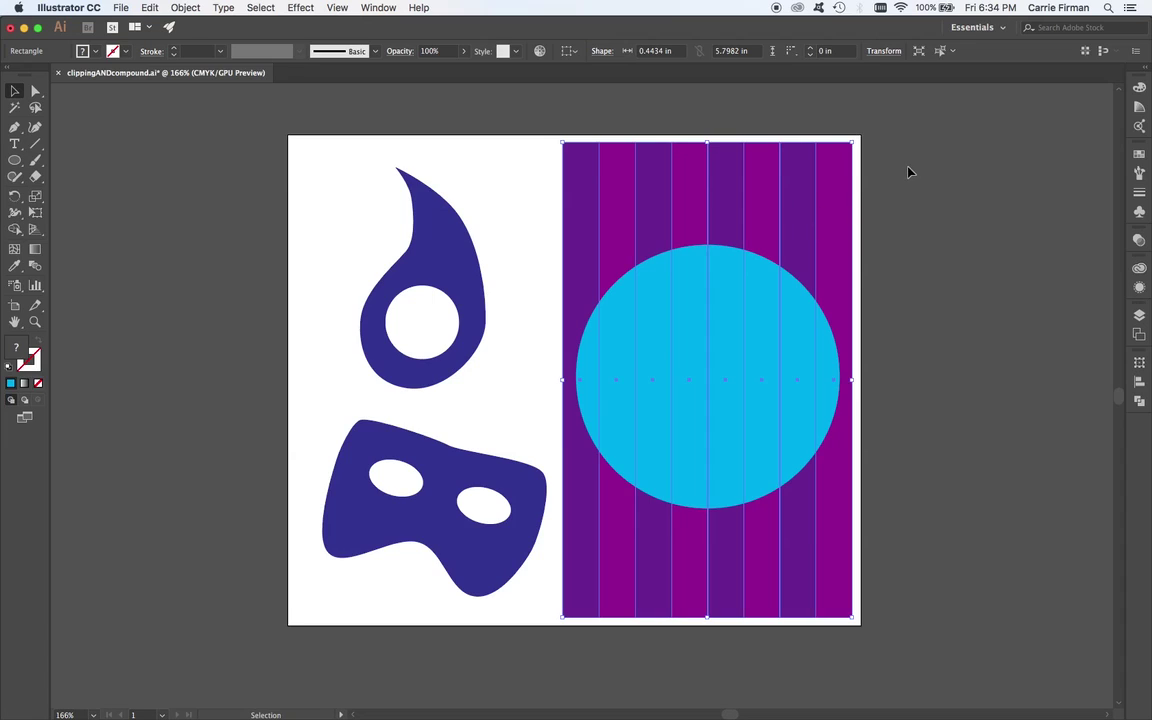
left_click_drag(907, 166, 713, 470)
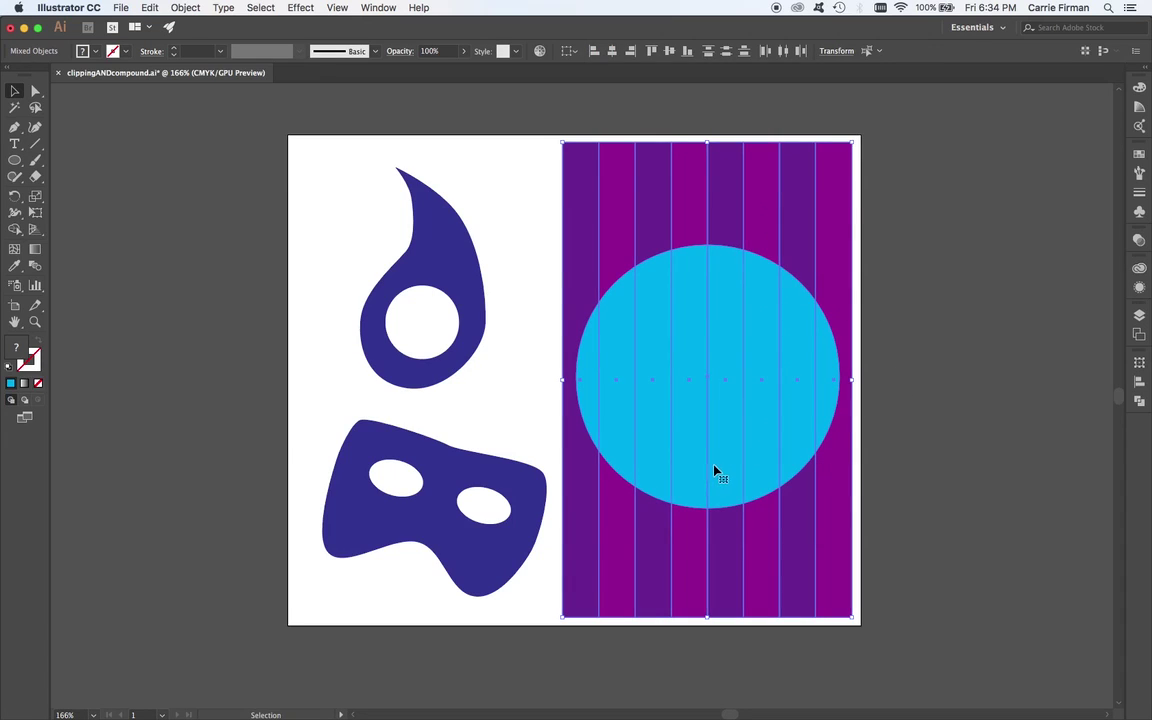
left_click(1140, 402)
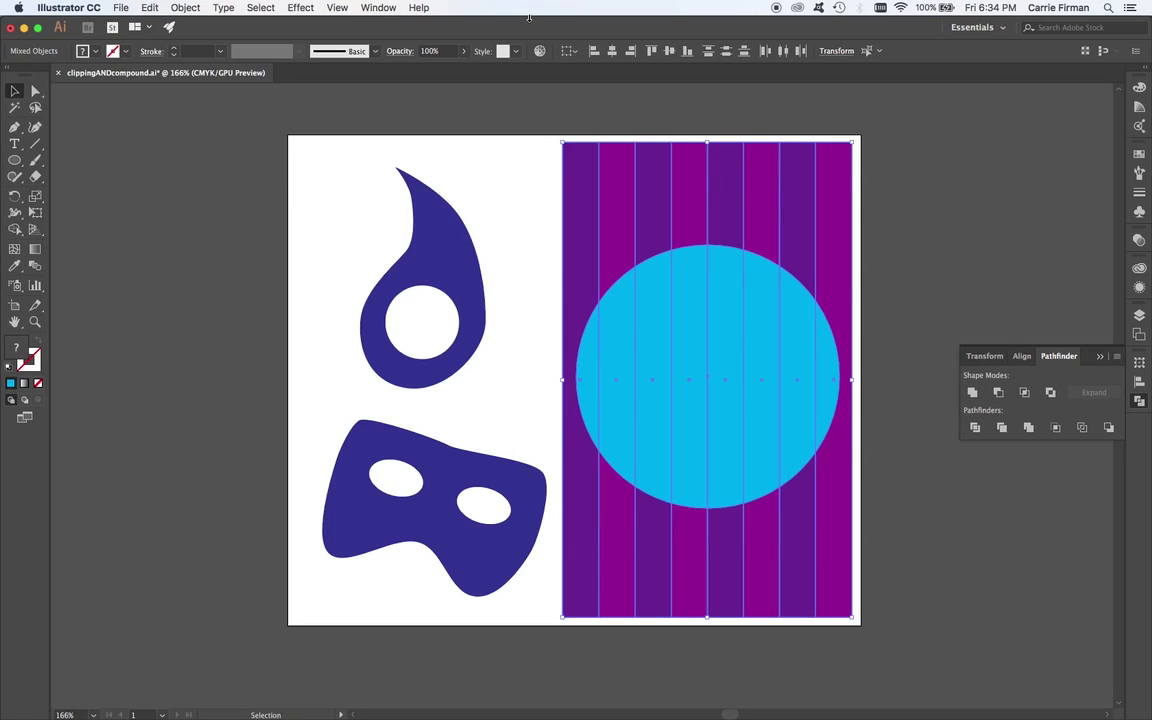
left_click(379, 8)
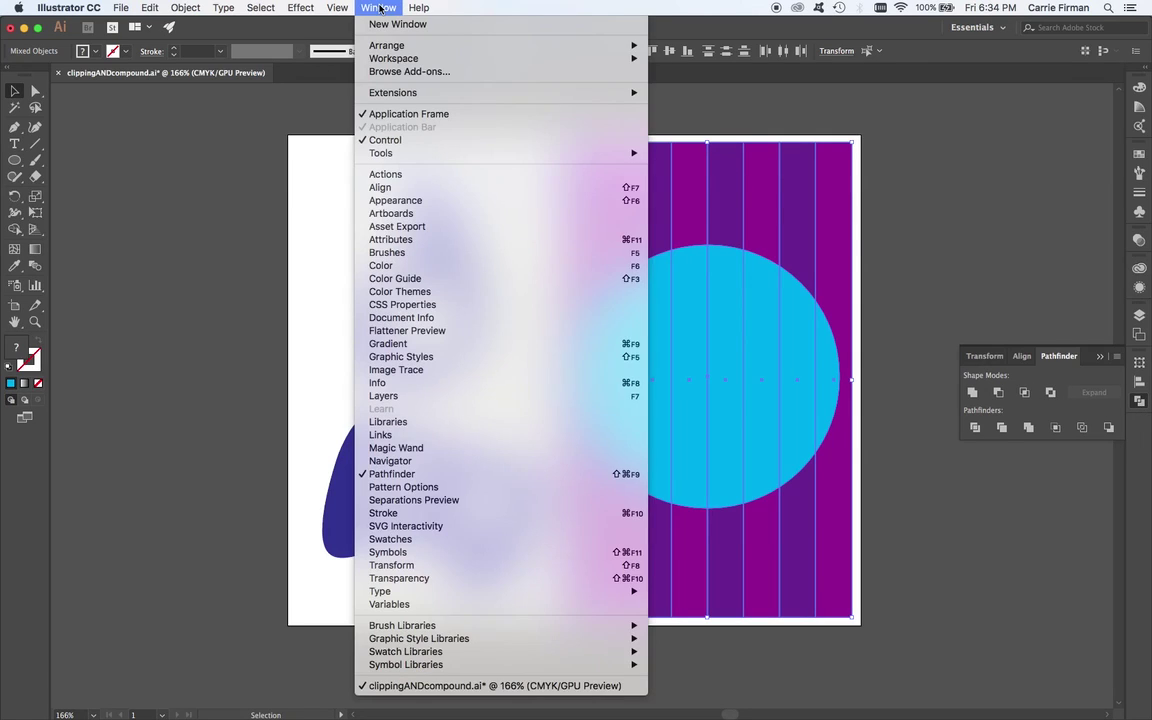
left_click(433, 476)
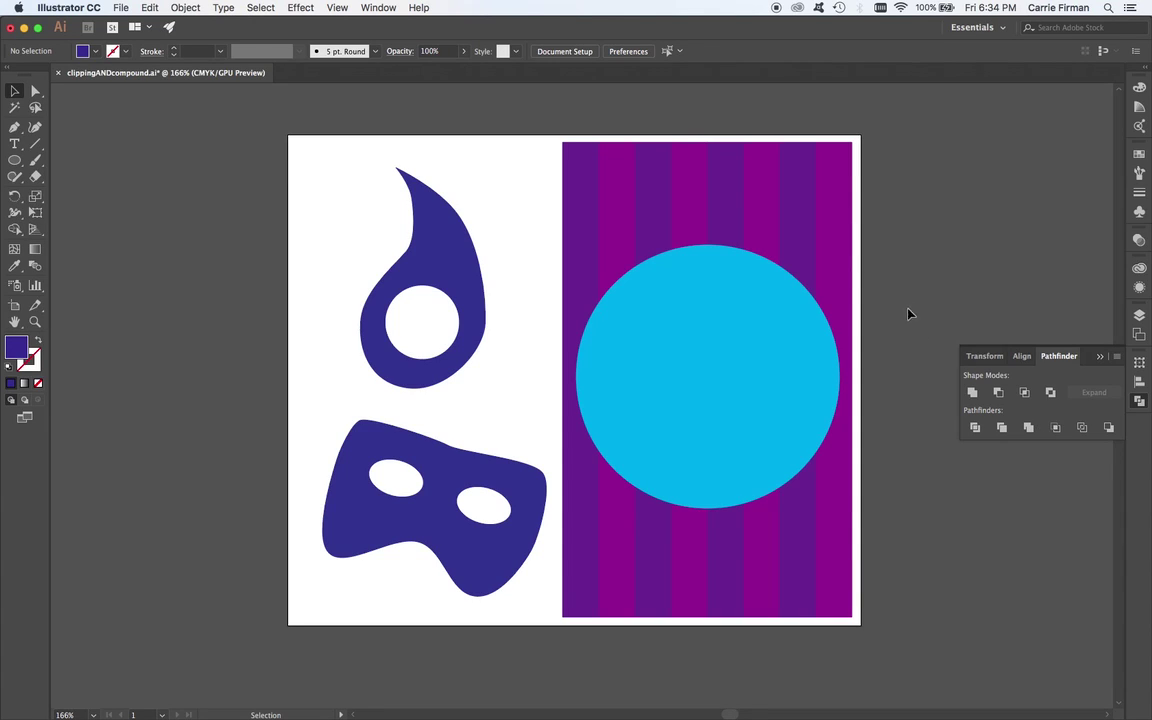
left_click_drag(663, 463, 600, 465)
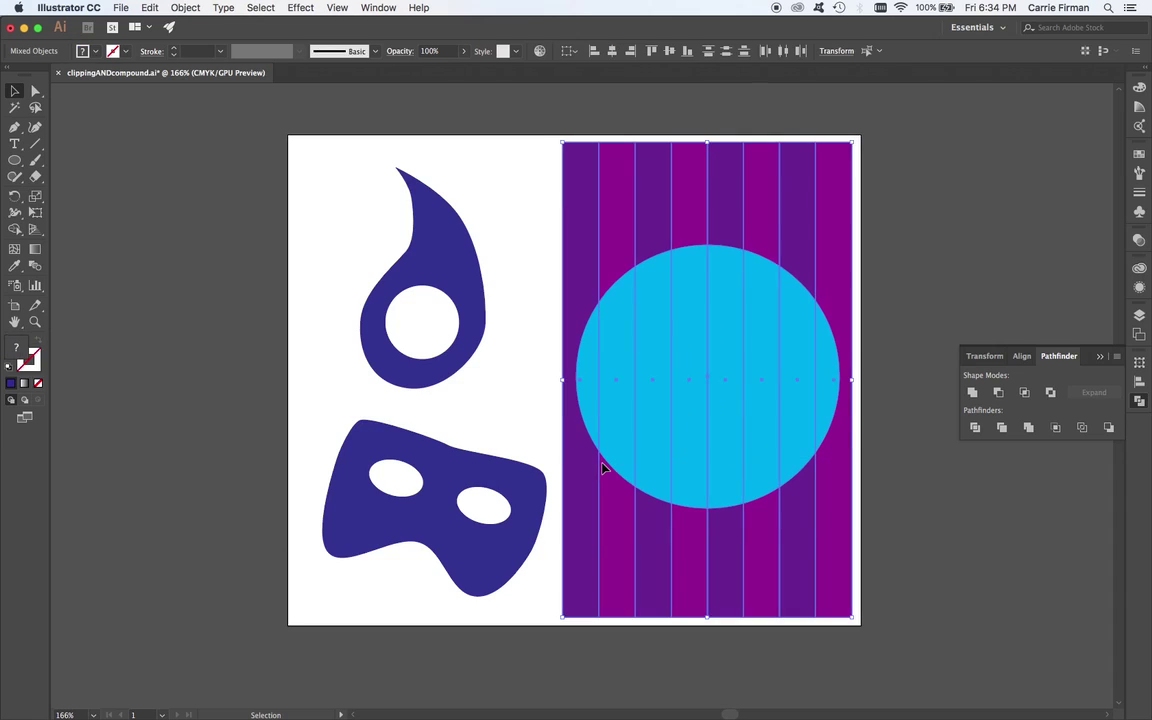
left_click(1056, 428)
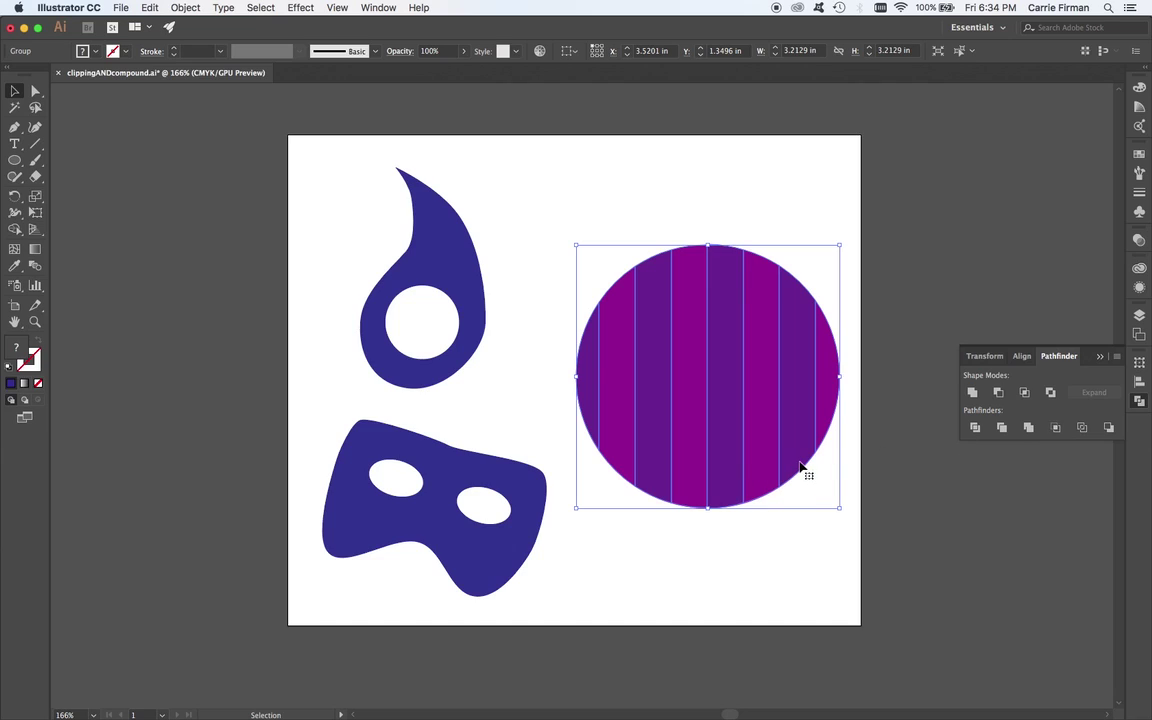
left_click(918, 500)
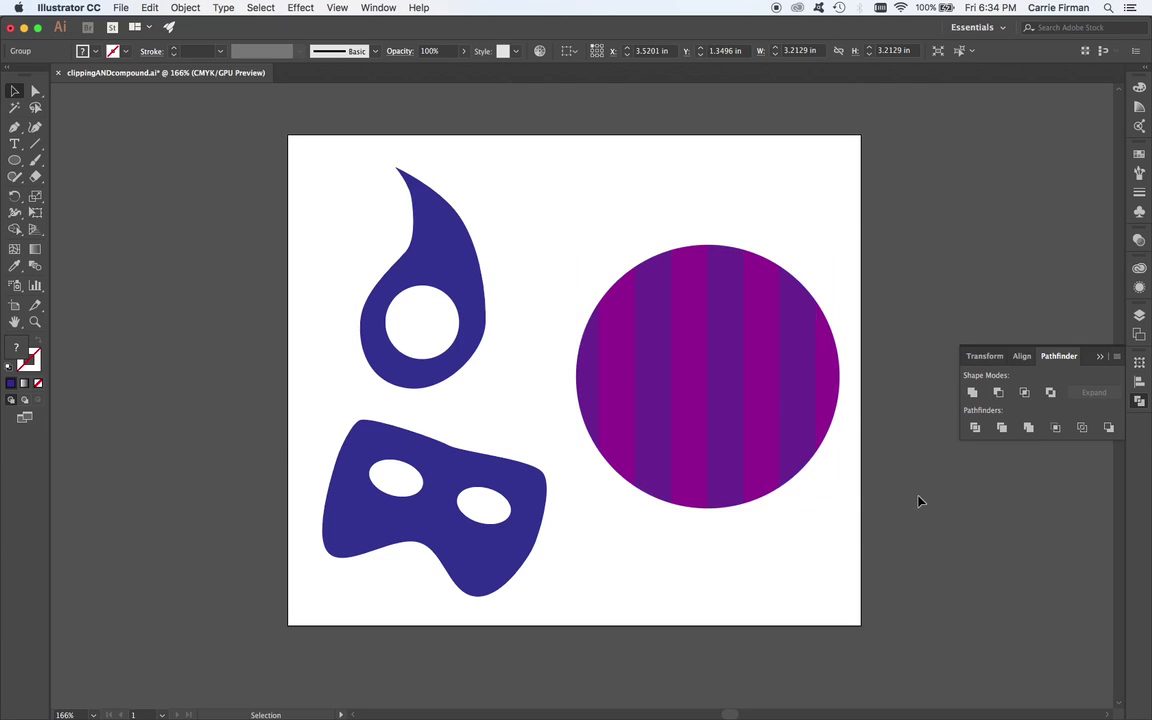
left_click(755, 417)
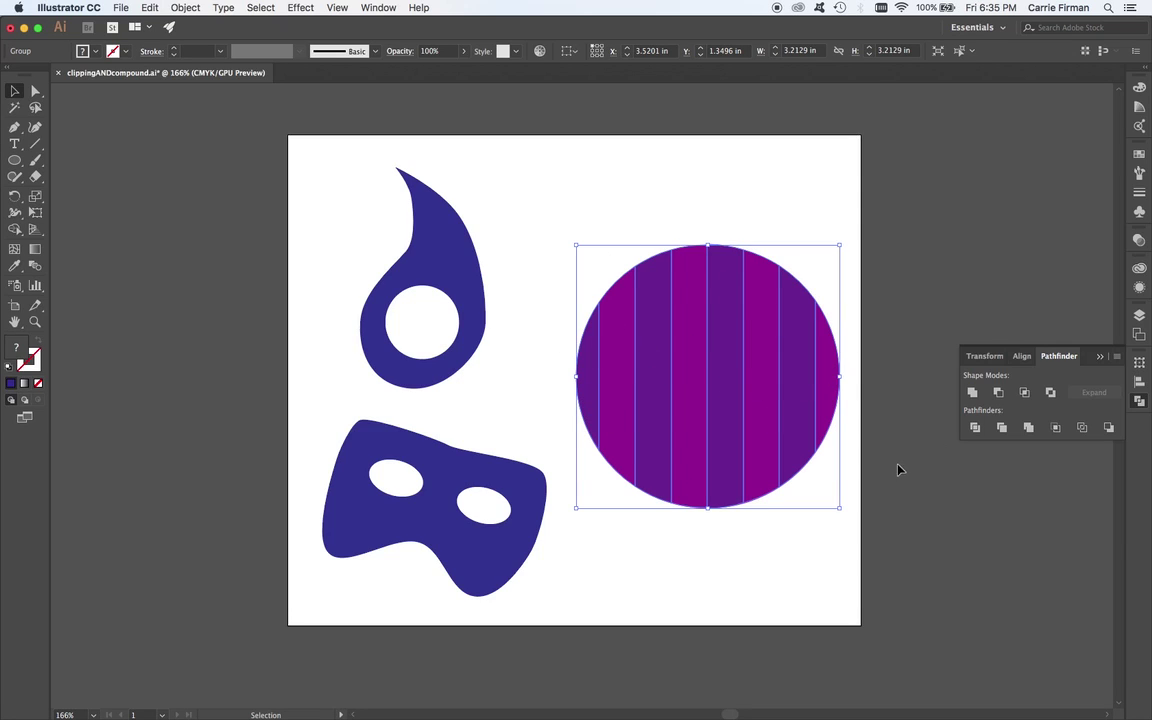
With Direct Selection, pull one stripe out of the cropped circle, then undo and redo the move.
key("a")
left_click(895, 494)
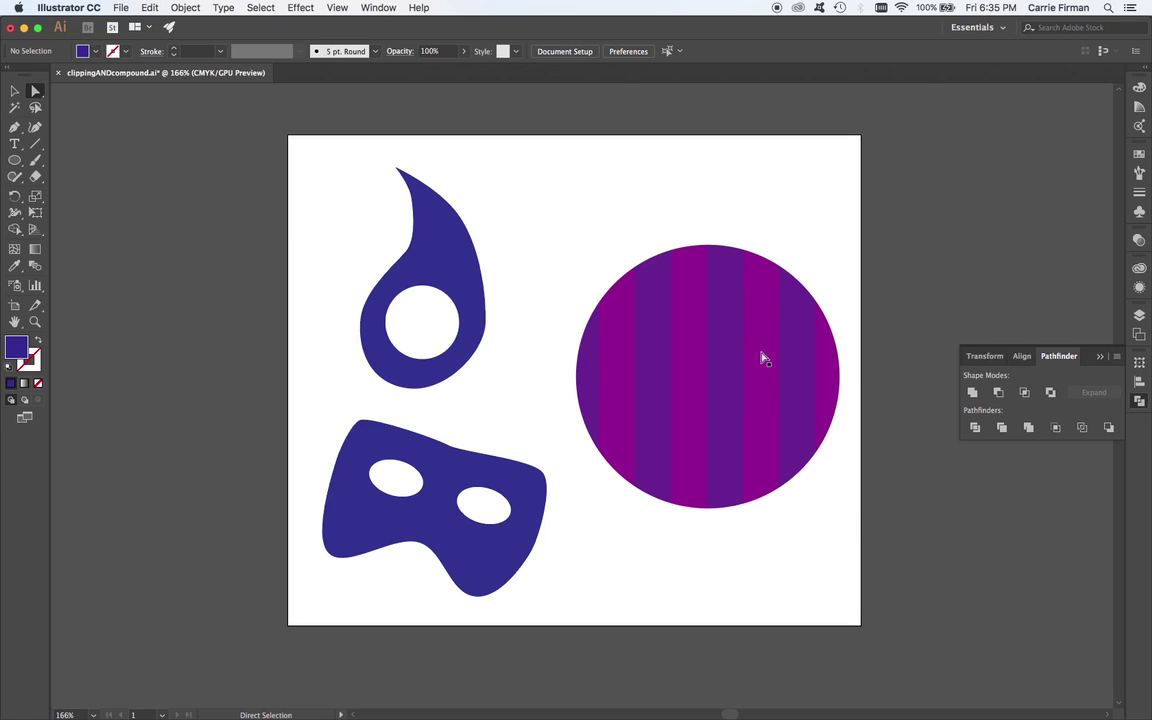
left_click_drag(761, 355, 900, 292)
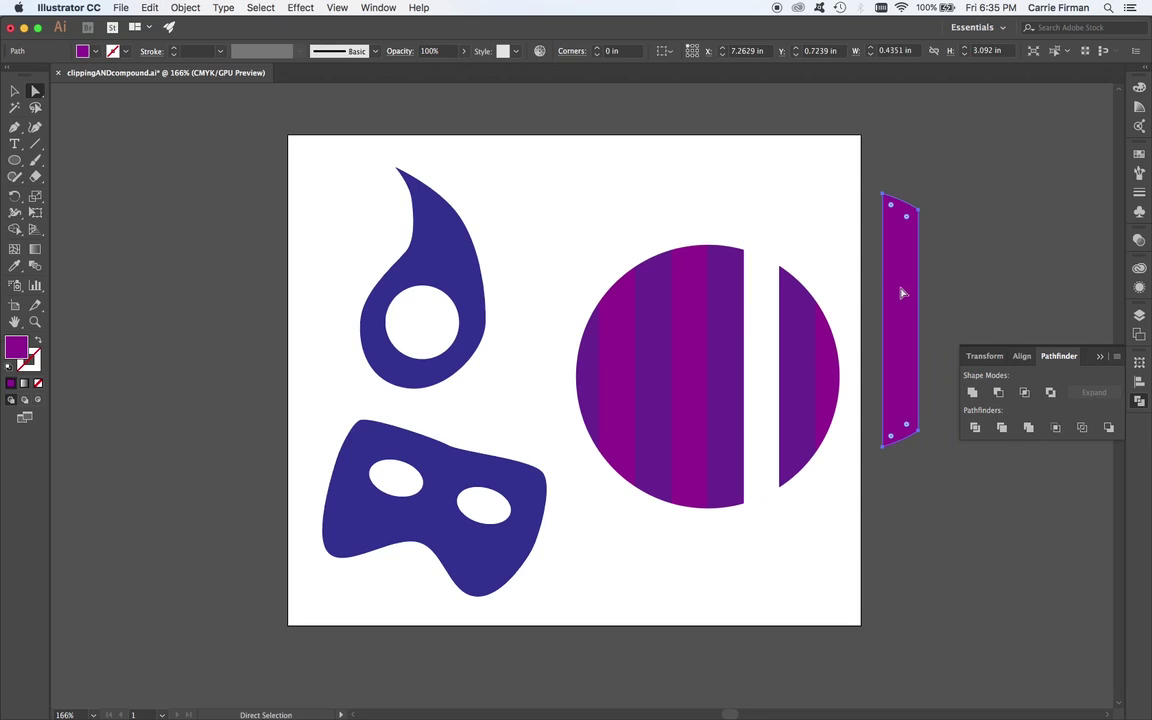
left_click_drag(765, 280, 764, 329)
key("super+z")
key("super+shift+z")
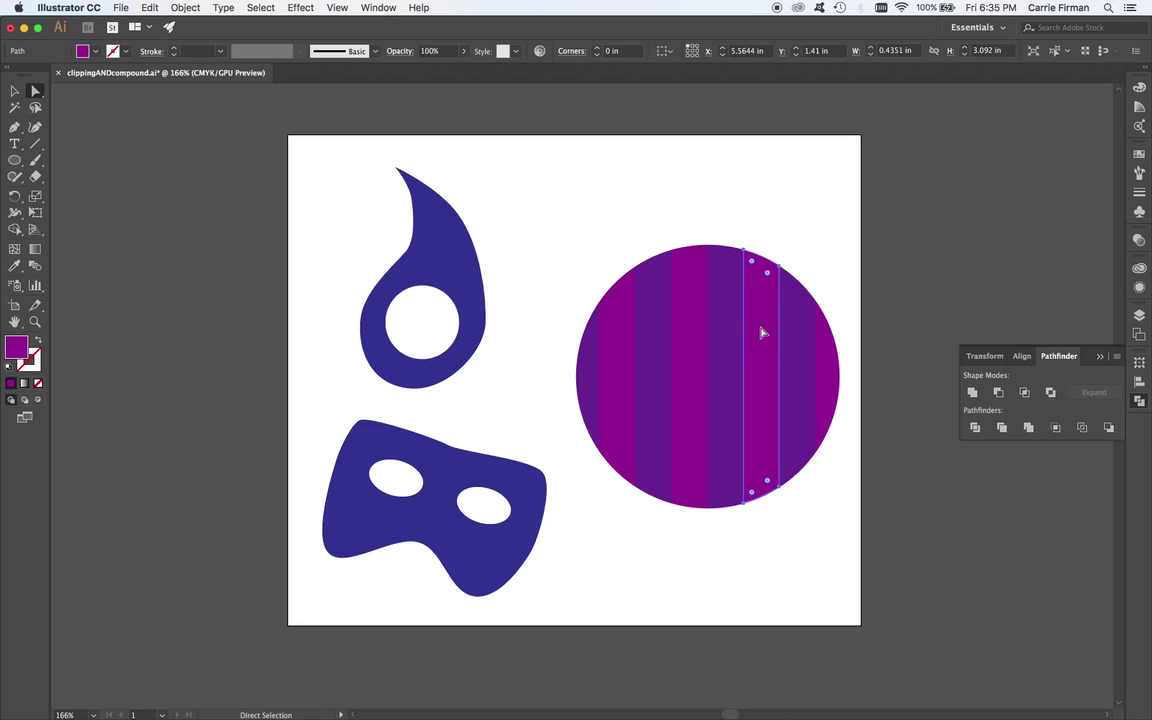
Select each stripe sliver of the cropped circle in turn from both sides.
left_click(725, 357)
left_click(694, 373)
left_click(638, 389)
left_click(608, 395)
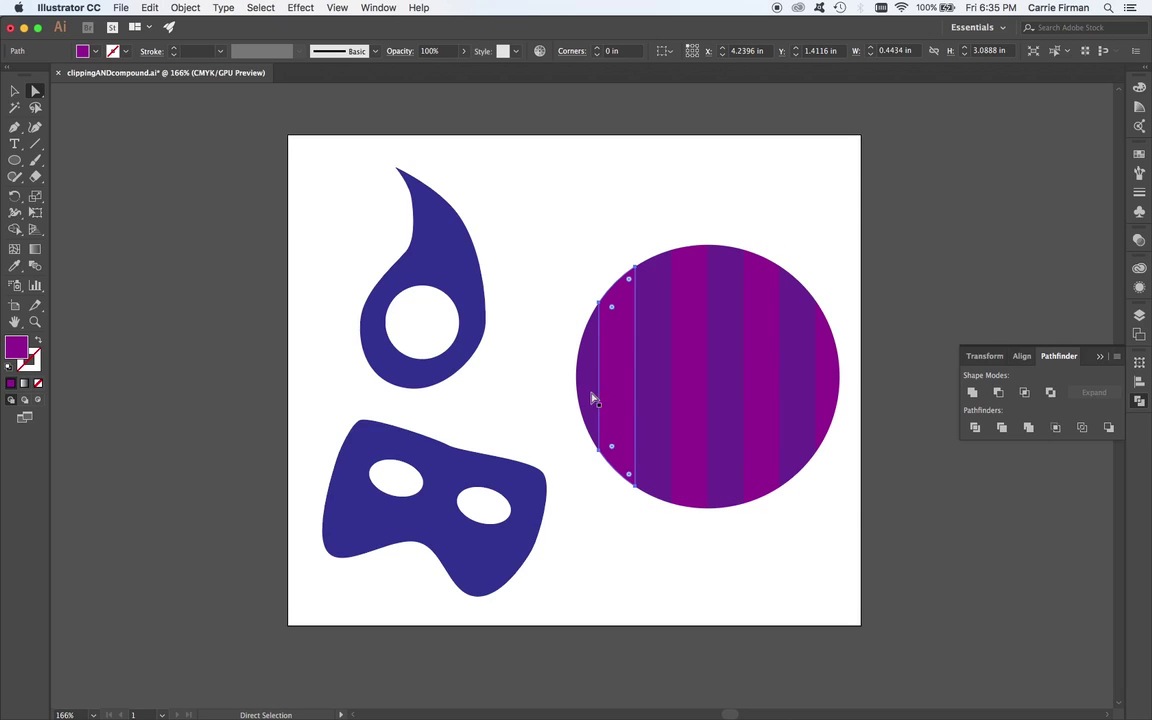
left_click(589, 401)
left_click(822, 380)
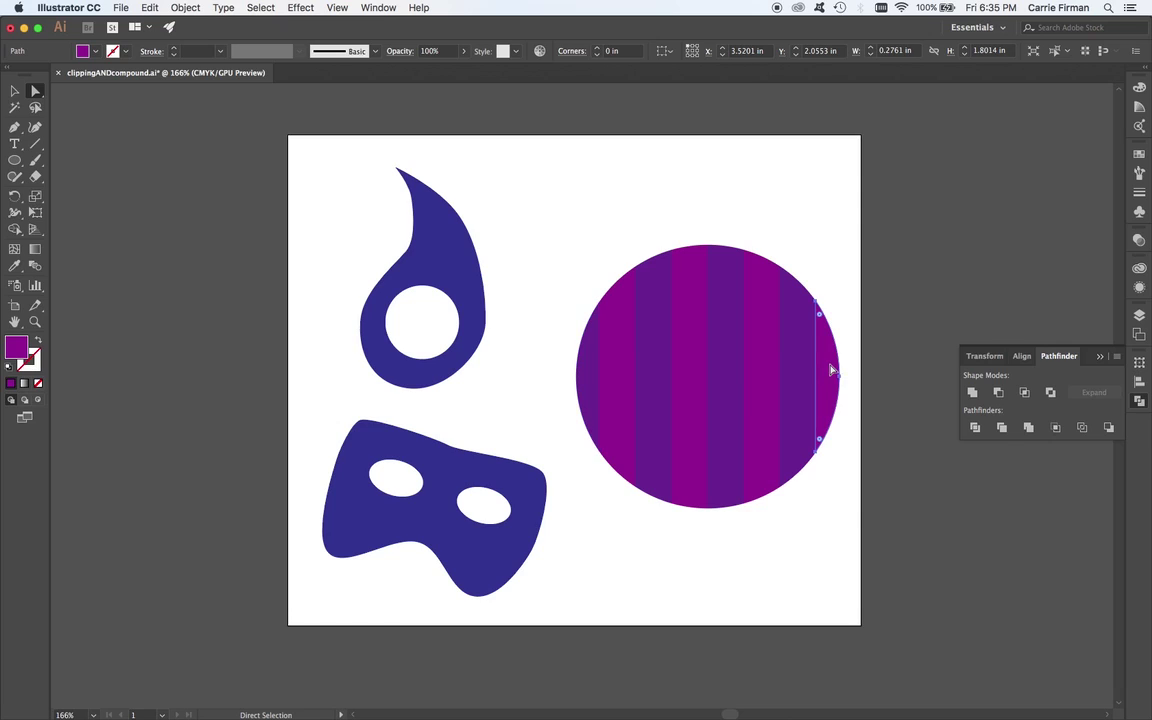
left_click(805, 384)
left_click(770, 393)
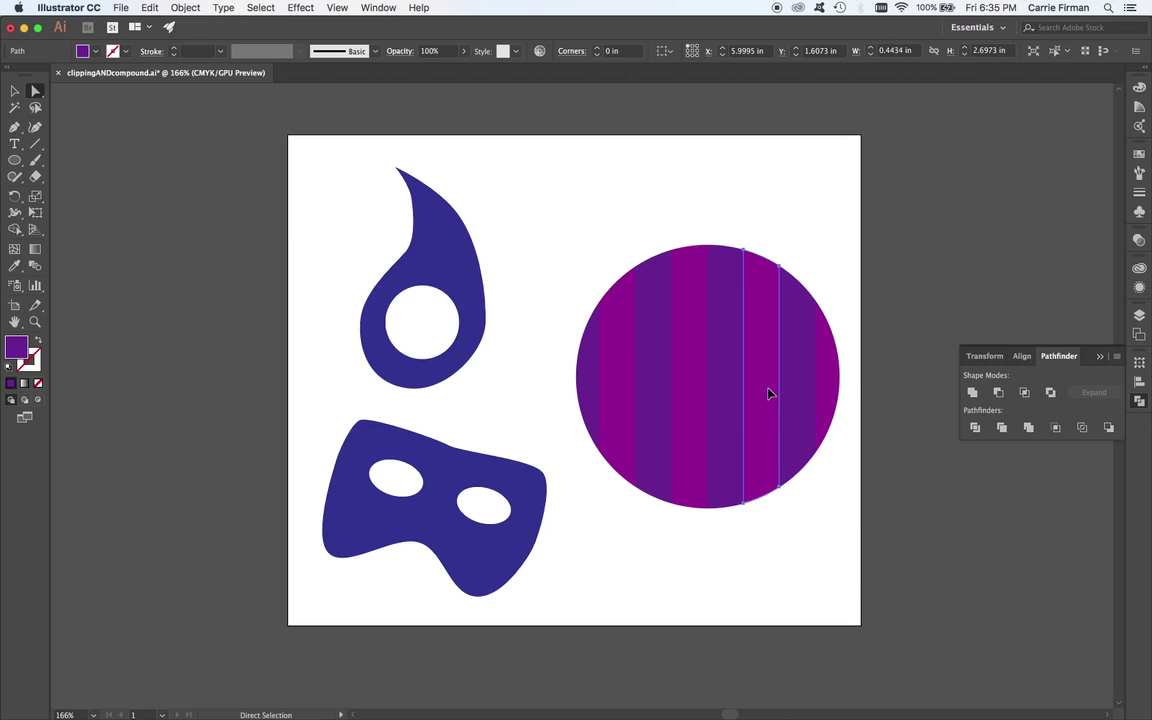
left_click(717, 391)
left_click(697, 399)
left_click(652, 406)
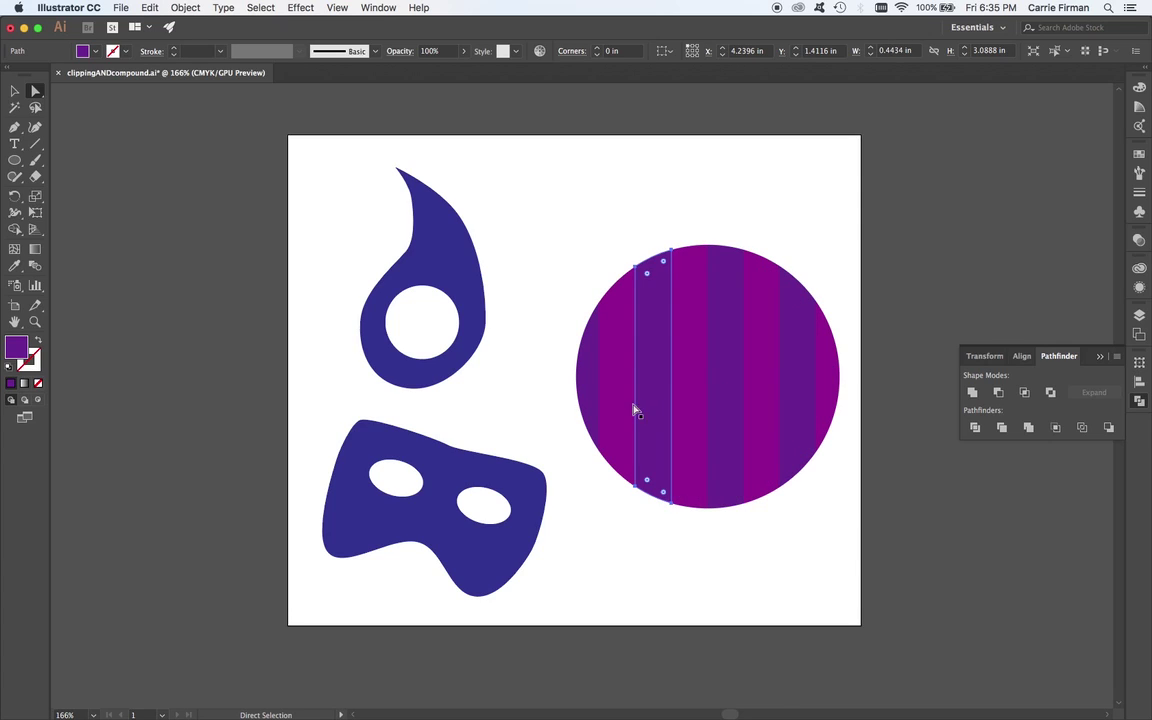
left_click(587, 405)
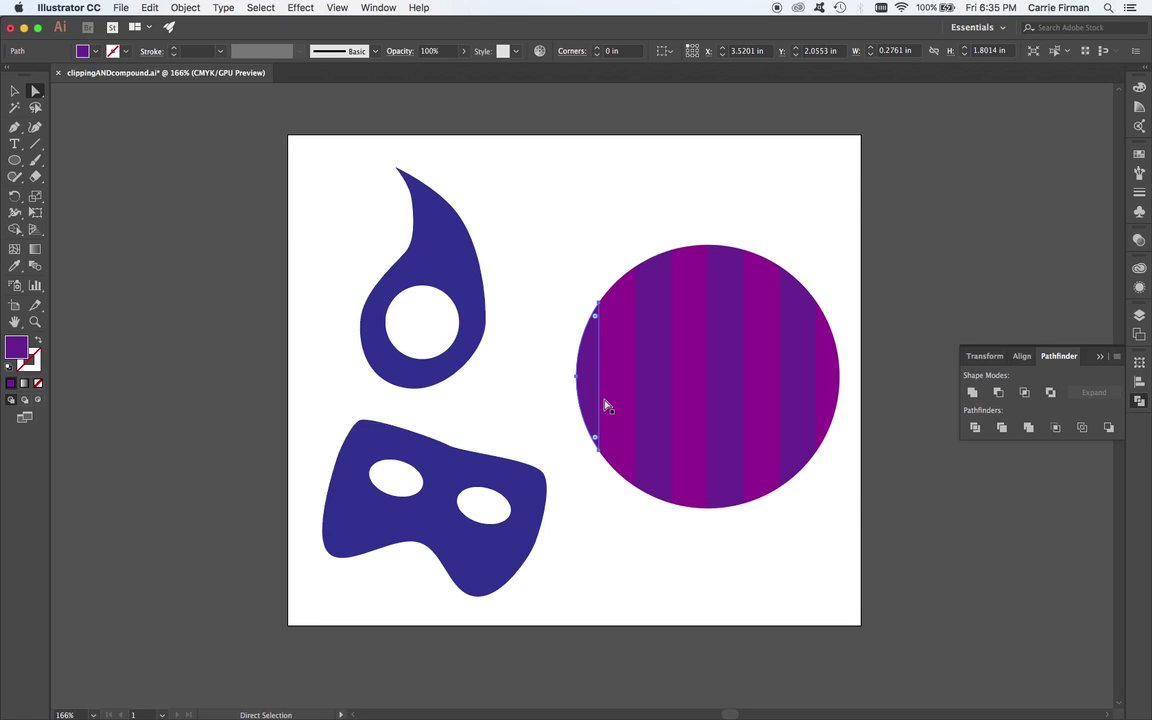
left_click(605, 403)
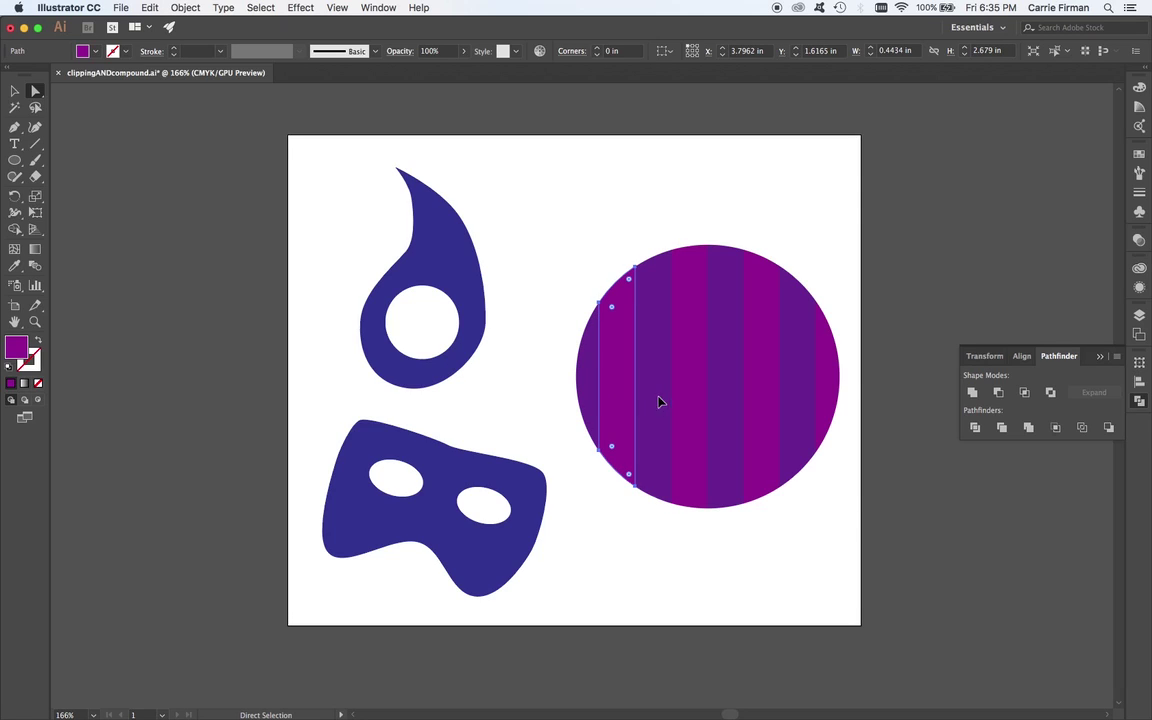
left_click(690, 405)
left_click(725, 404)
left_click(686, 406)
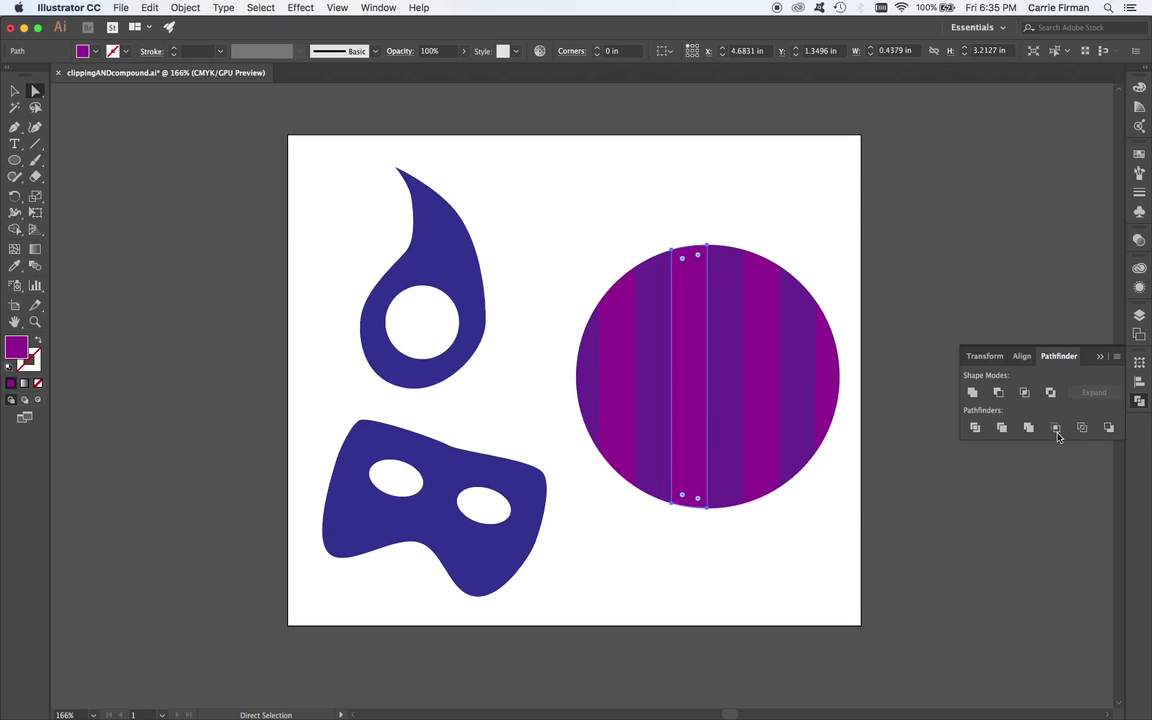
Undo the crop to restore the full stripes, then select the cyan circle with the Selection tool.
key("super+z")
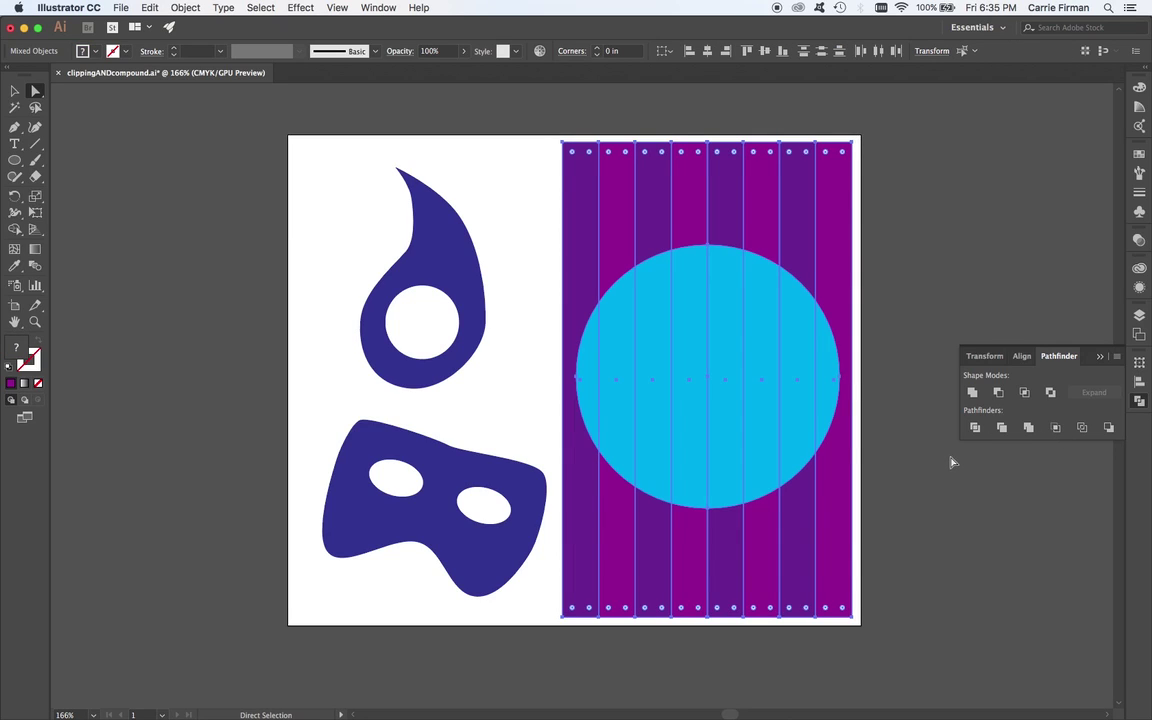
left_click(951, 462)
left_click(15, 92)
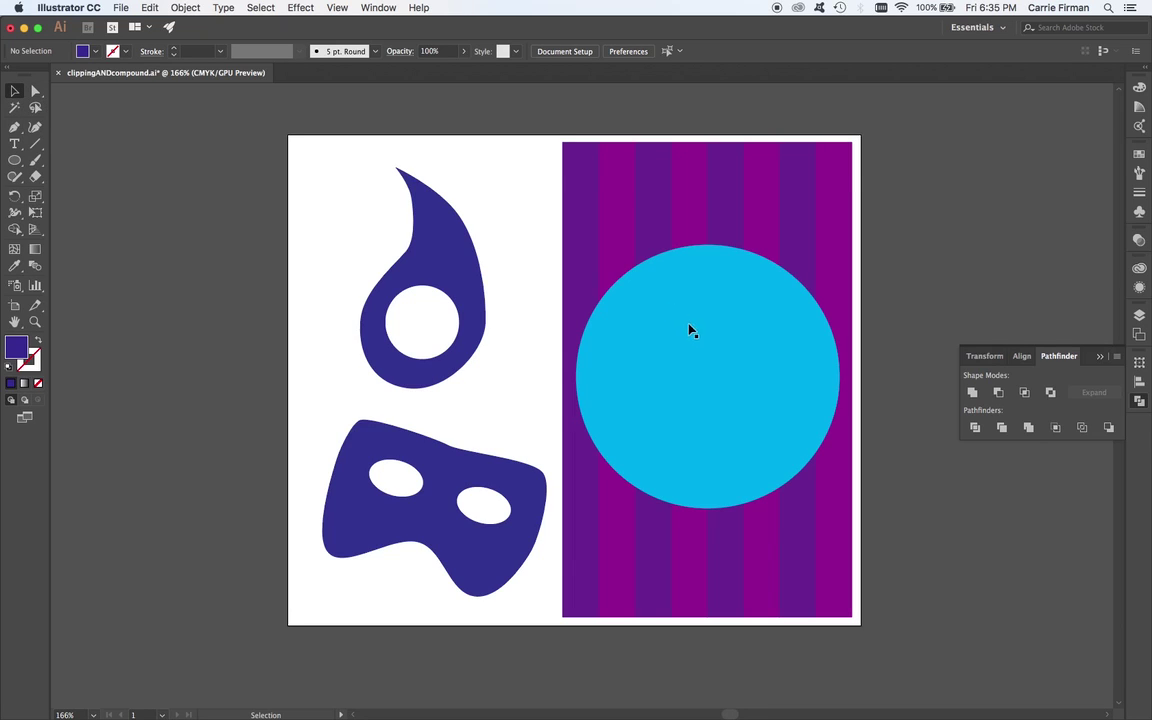
left_click(757, 374)
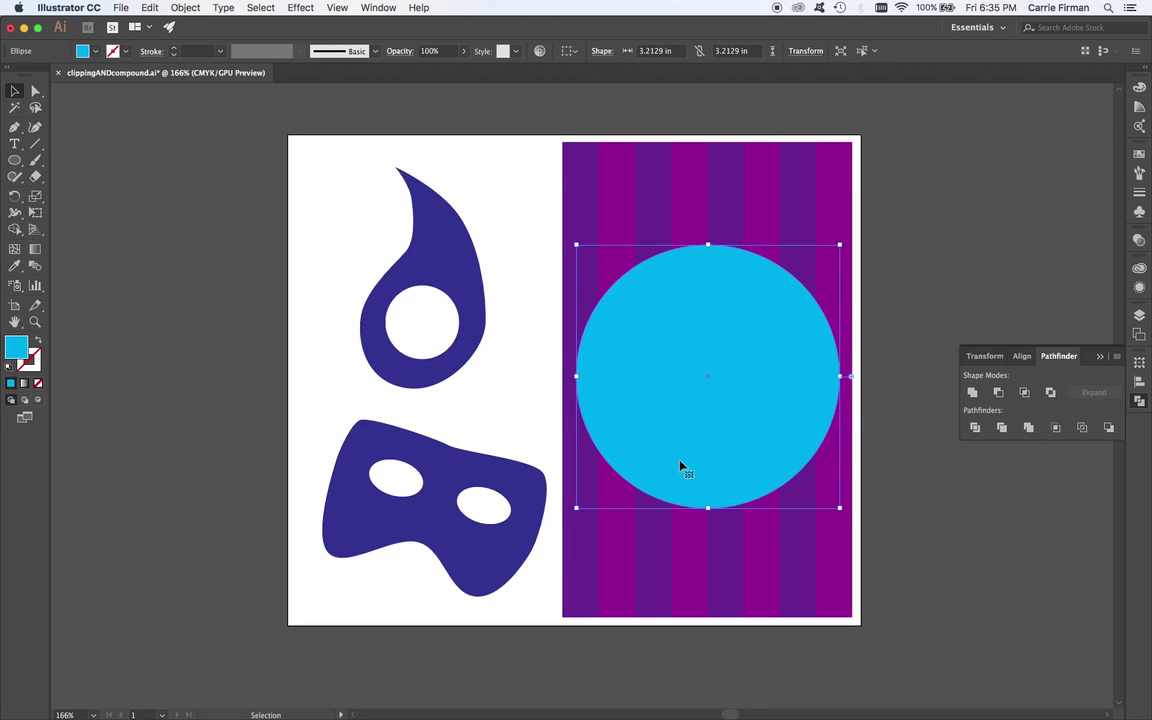
Apply Pathfinder Crop to stripes and circle, inspect the Group's paths in Layers, then undo the crop.
left_click(828, 171)
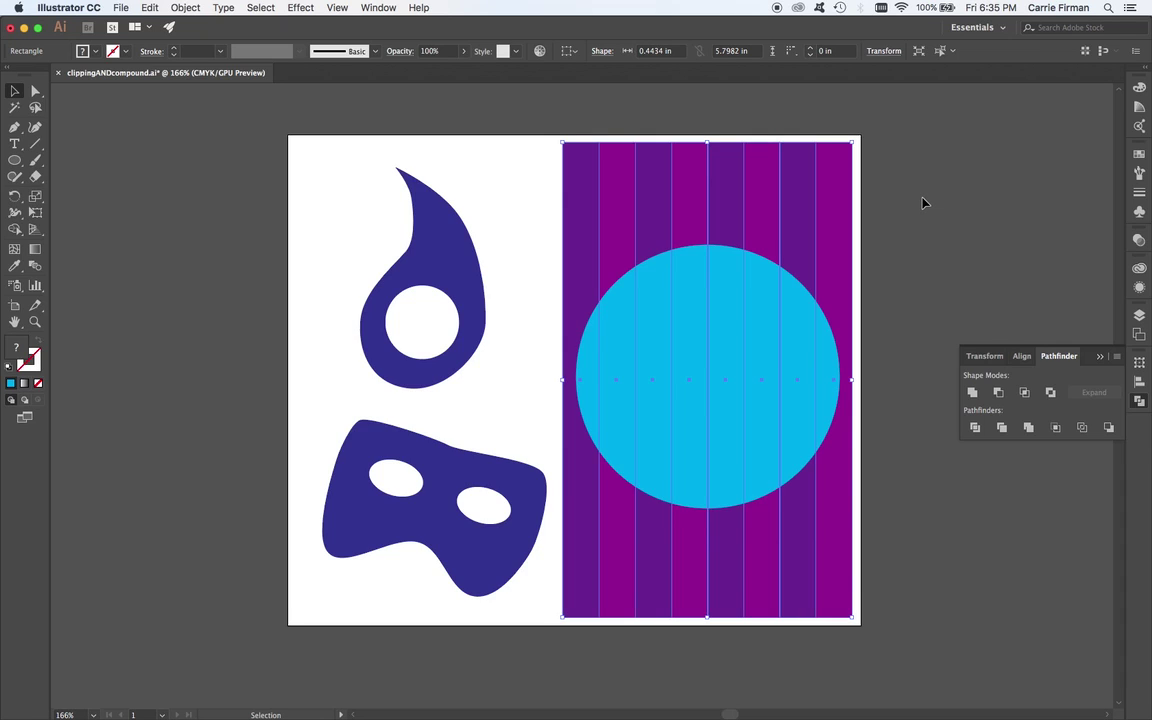
left_click(903, 458)
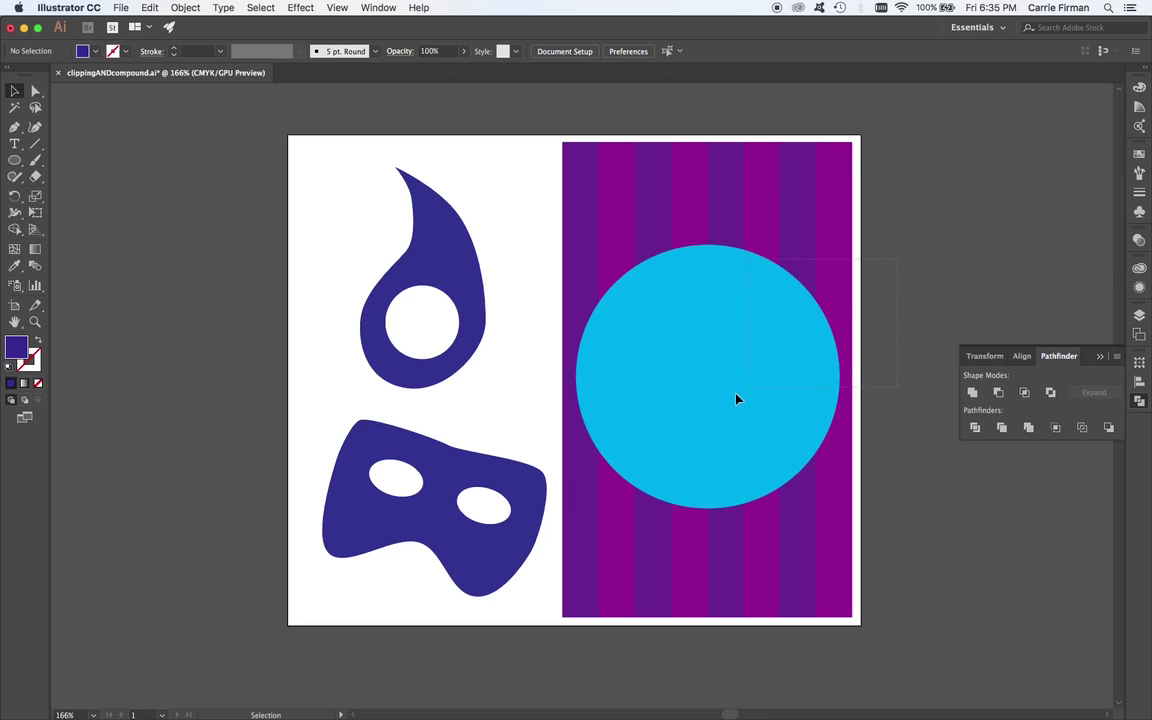
key("super+z")
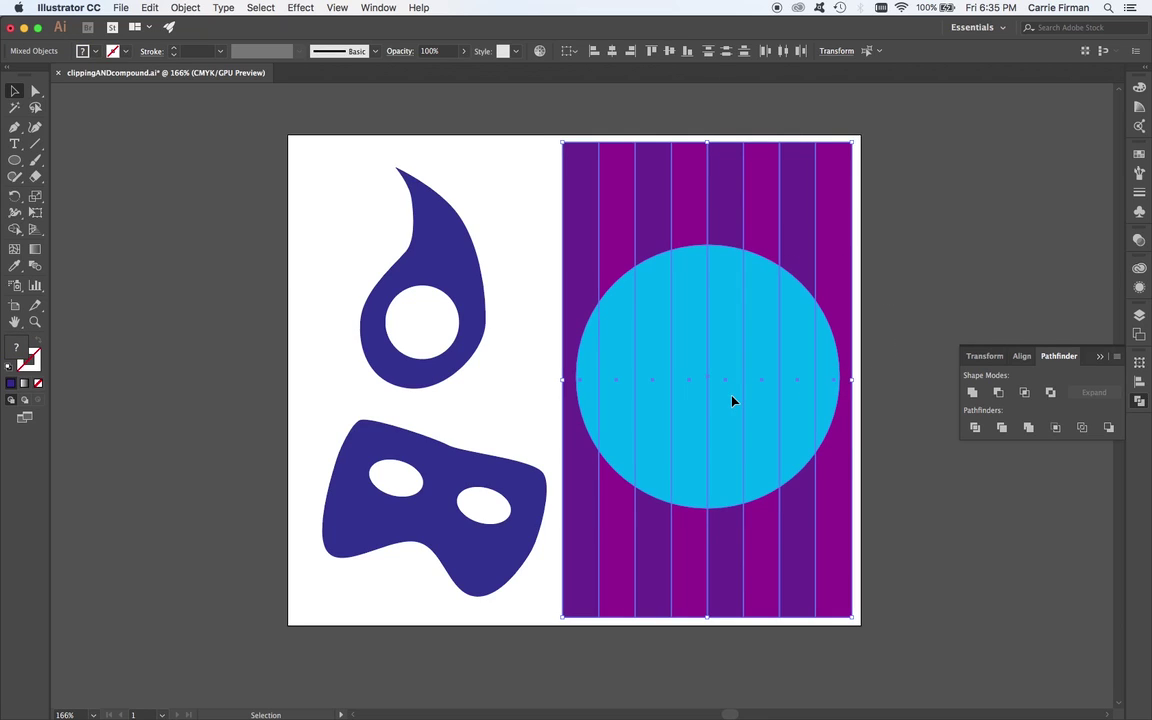
left_click(1056, 428)
left_click(1139, 315)
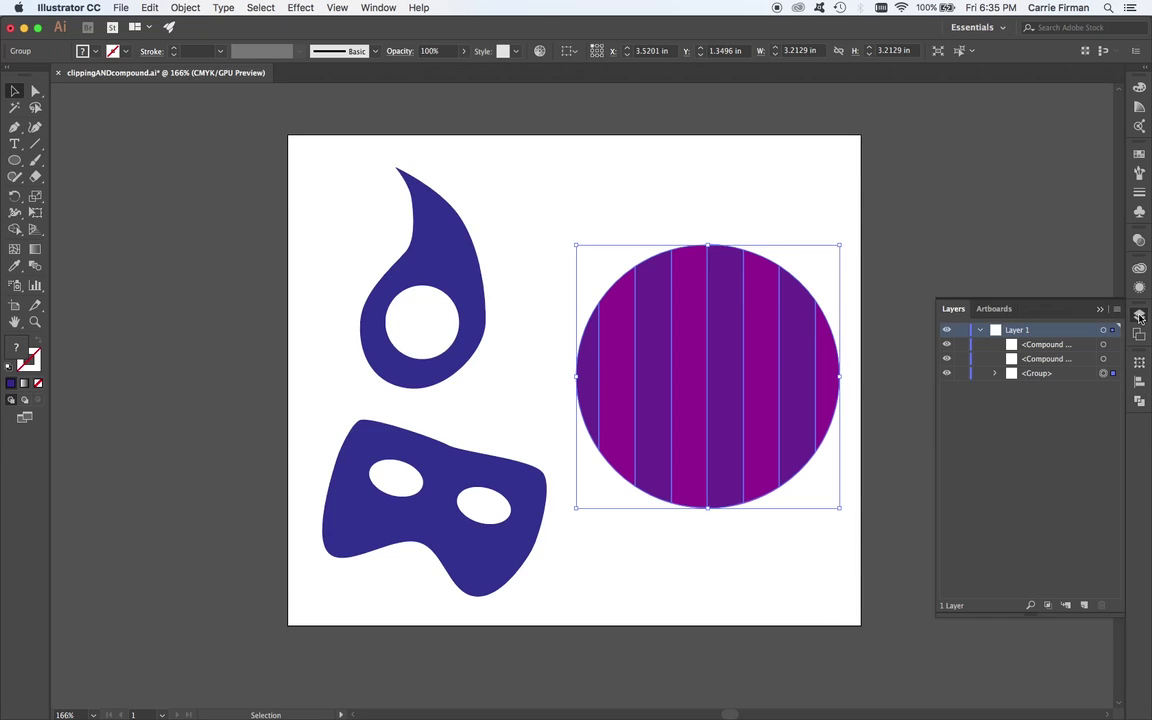
left_click(994, 373)
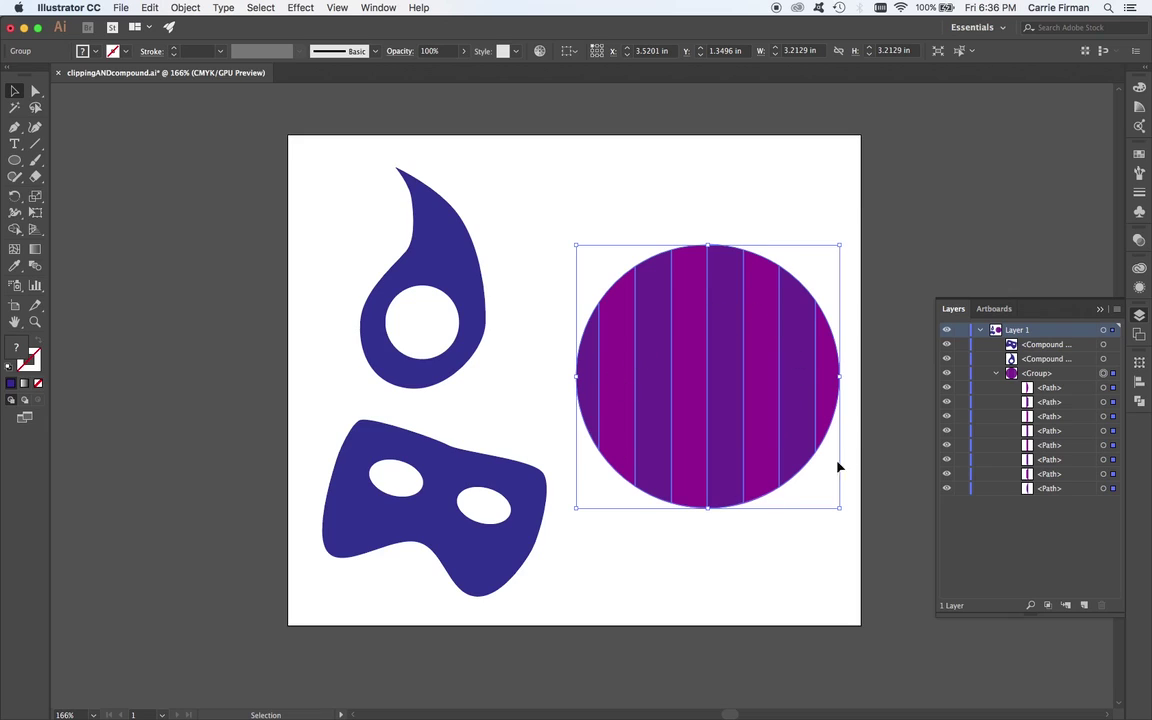
key("super+z")
key("super+z")
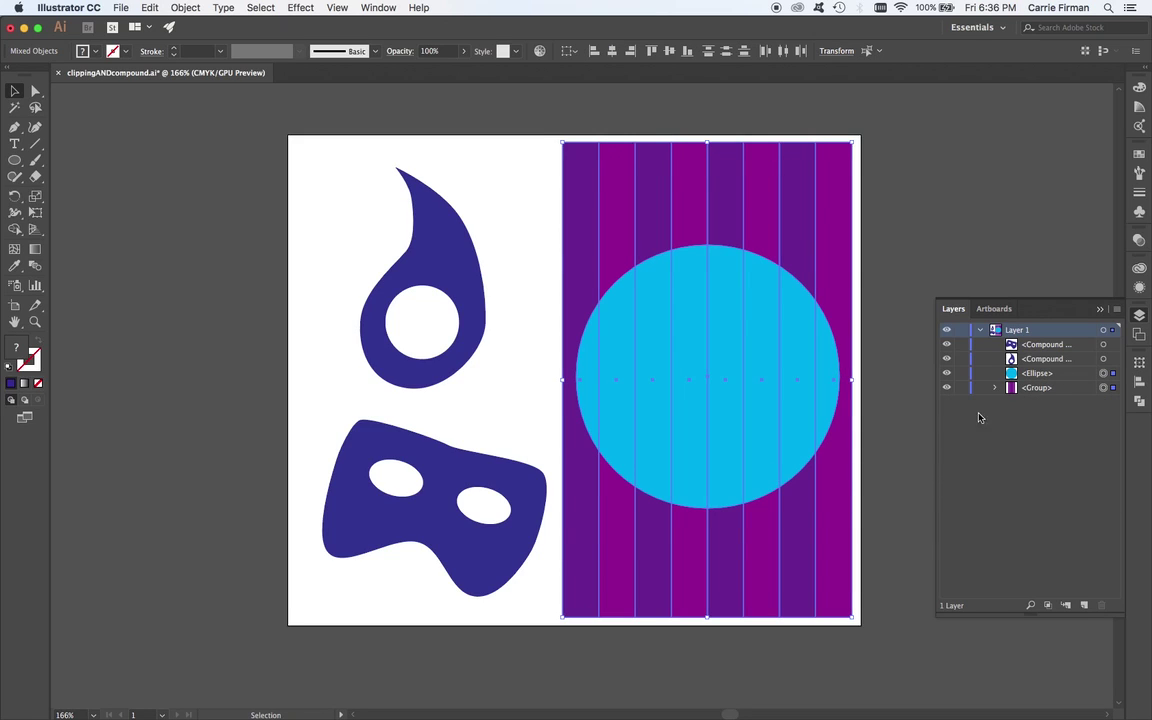
Drag the mask shape slightly left, then select the stripes and the cyan circle.
left_click(904, 397)
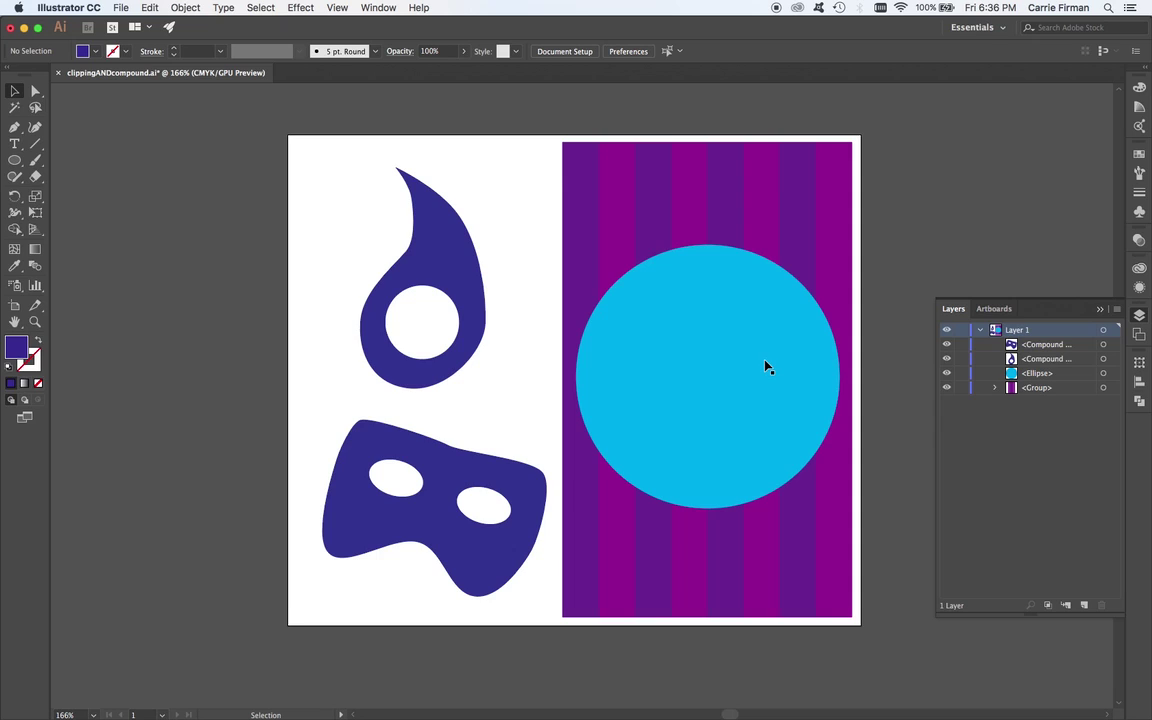
left_click_drag(505, 562, 482, 572)
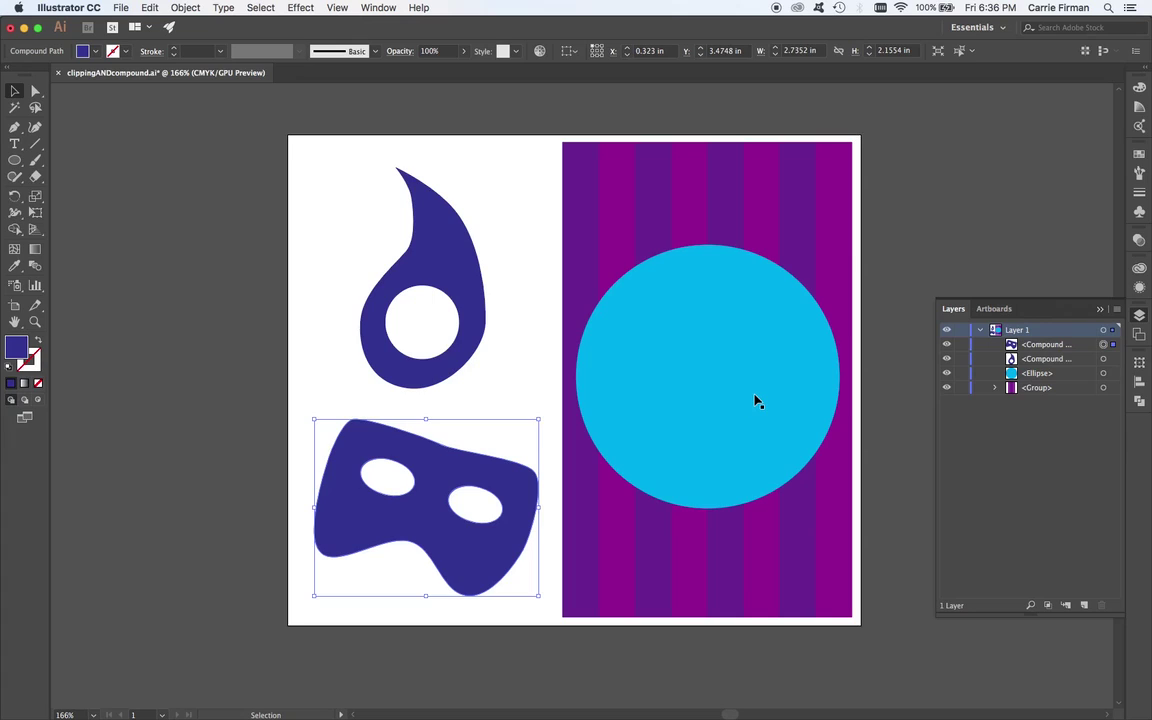
left_click(836, 226)
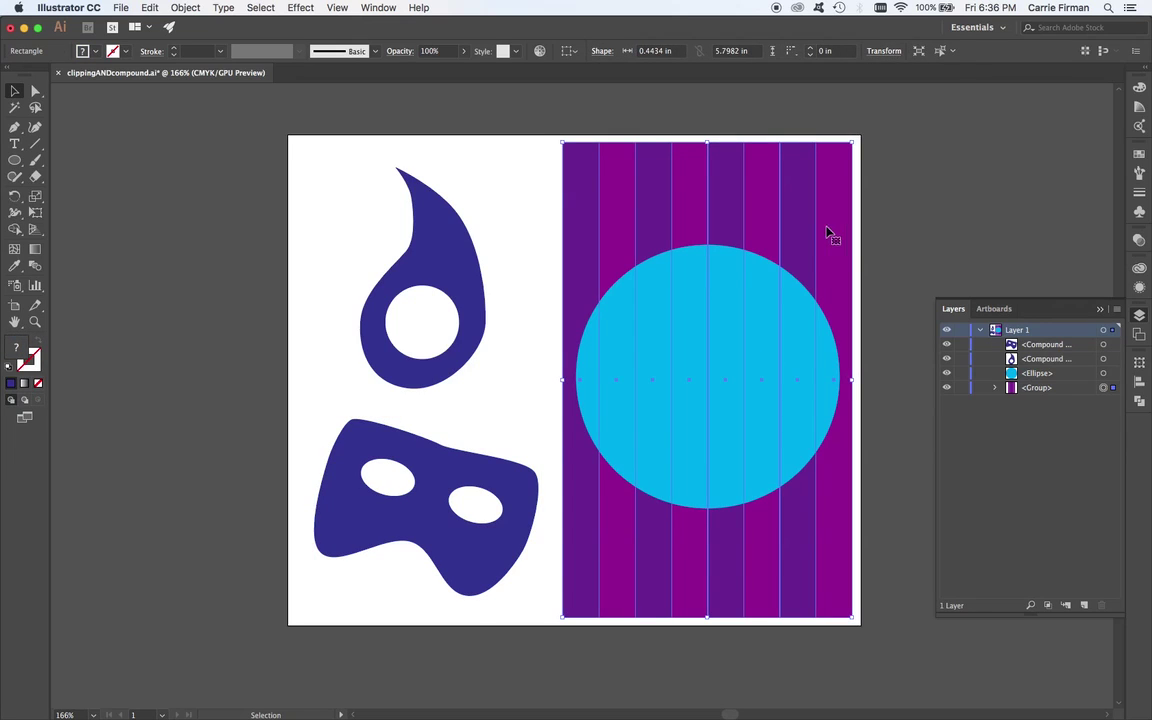
left_click(763, 344)
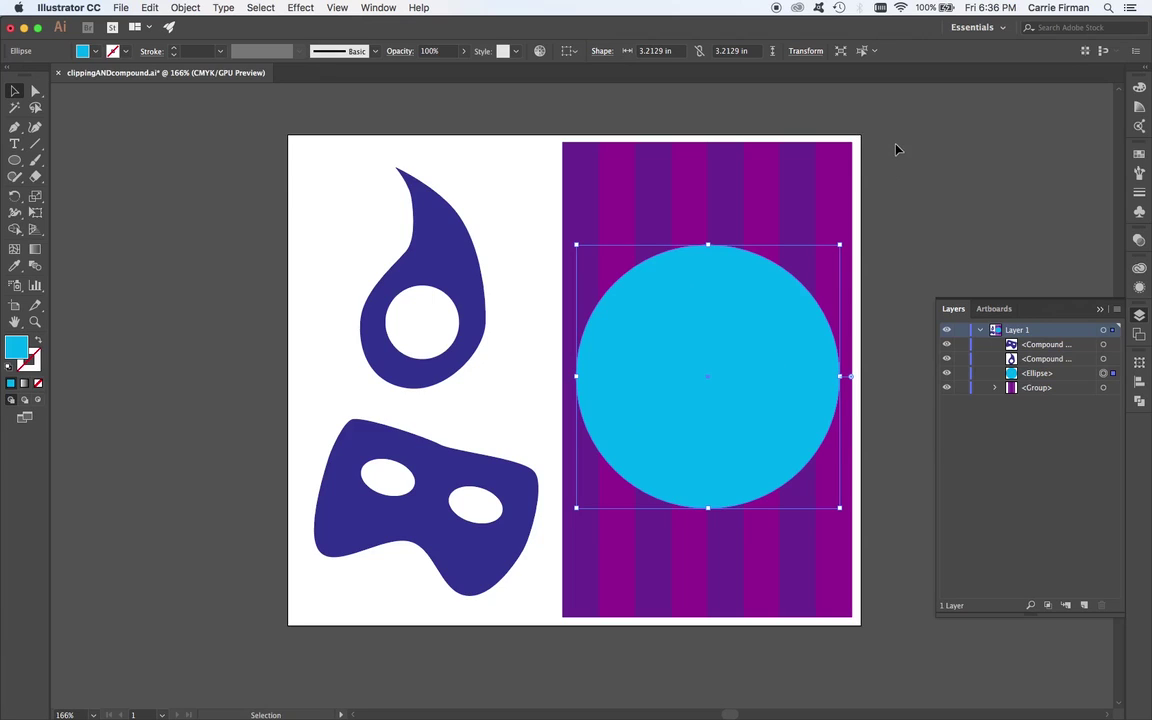
Make a clipping mask from the circle and stripes, then expand the Clip Group and its Group in Layers.
left_click(743, 368, "shift")
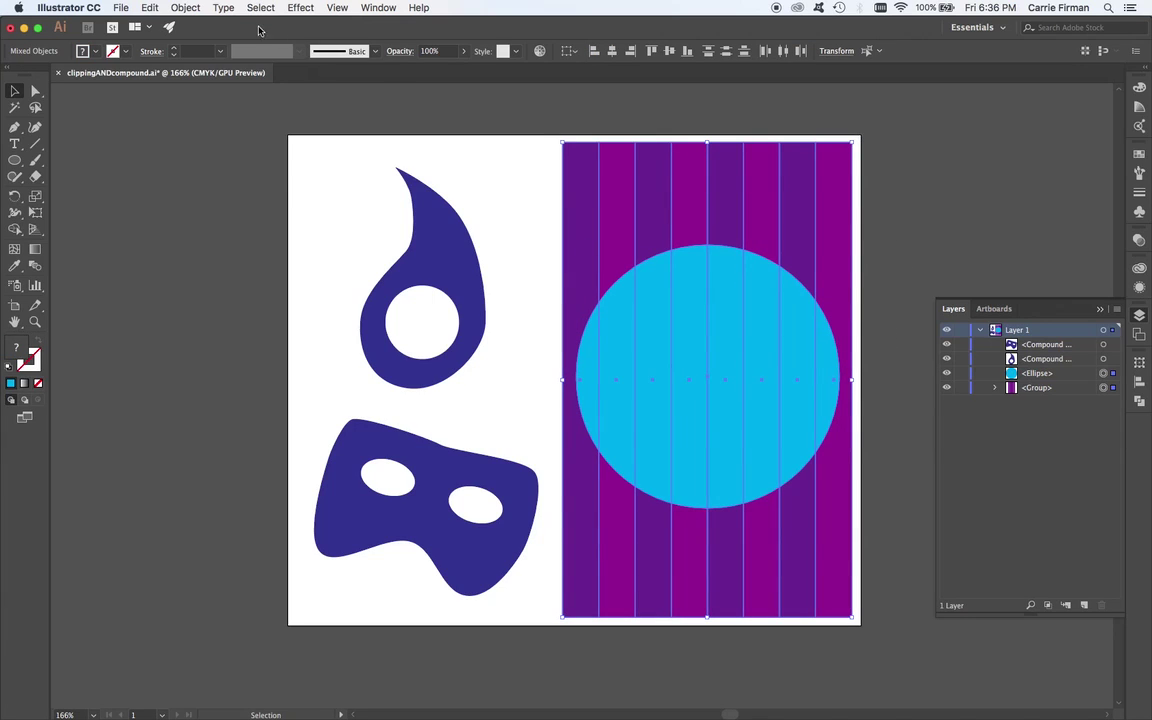
left_click(193, 8)
mouse_move(250, 425)
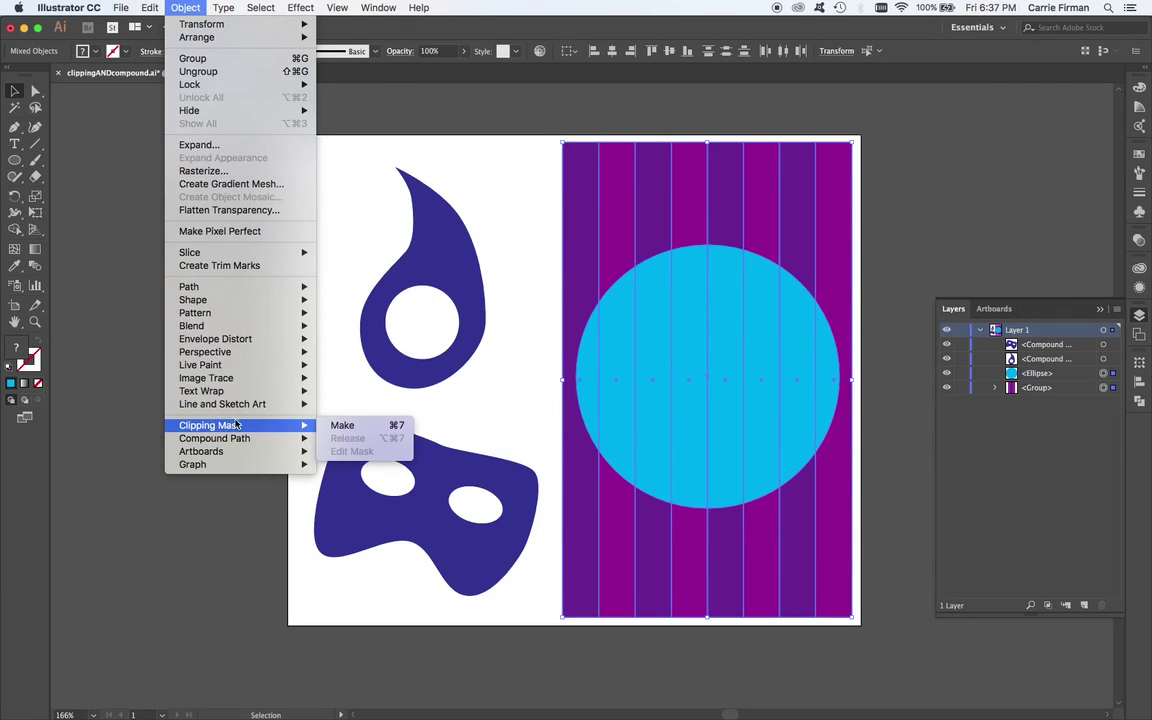
left_click(376, 427)
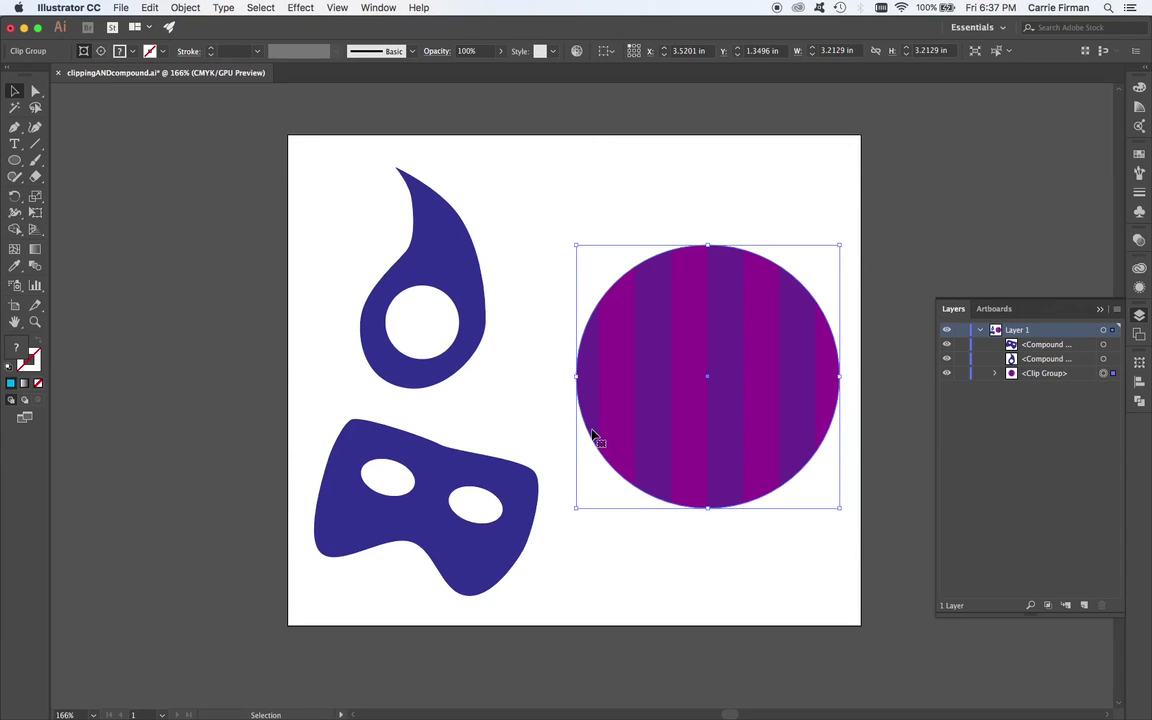
left_click(995, 373)
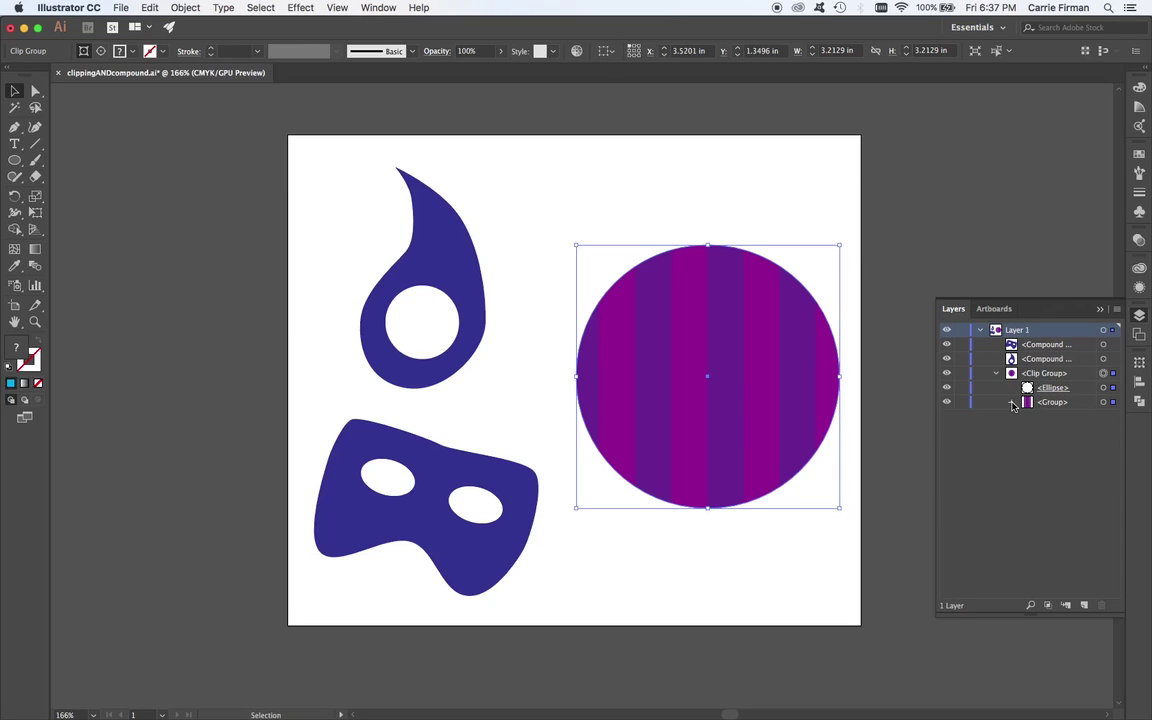
left_click(1012, 403)
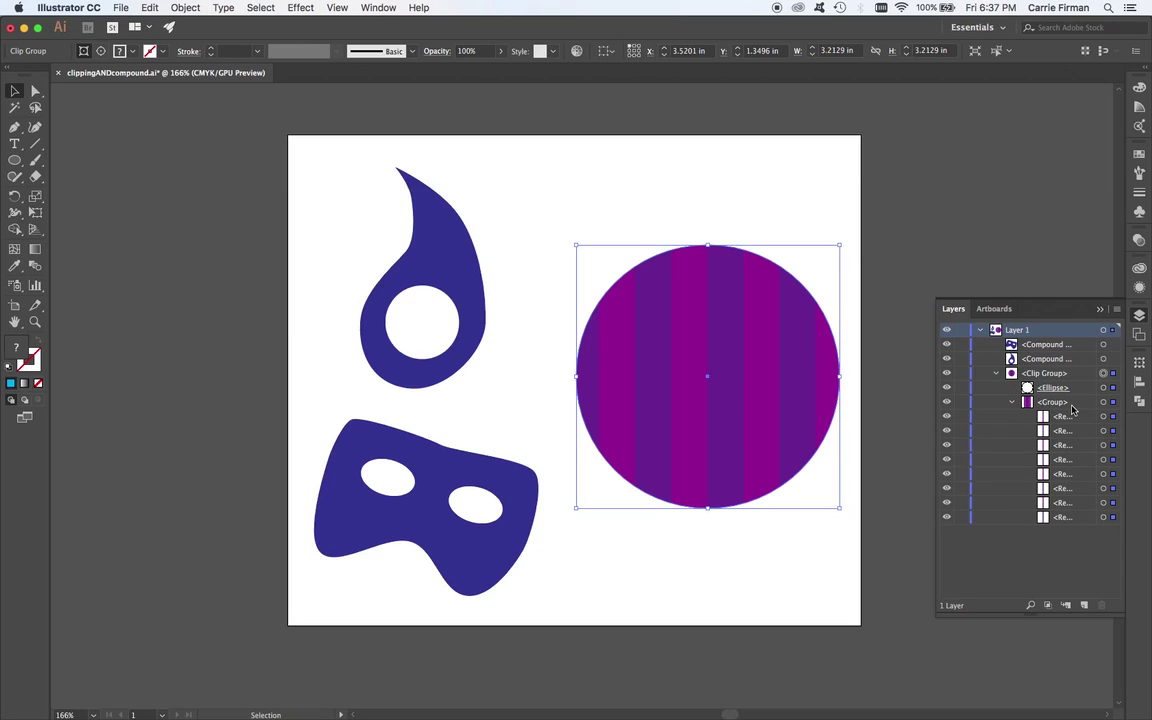
Toggle the Ellipse's visibility off and on twice to compare clipped and full stripes.
left_click(946, 390)
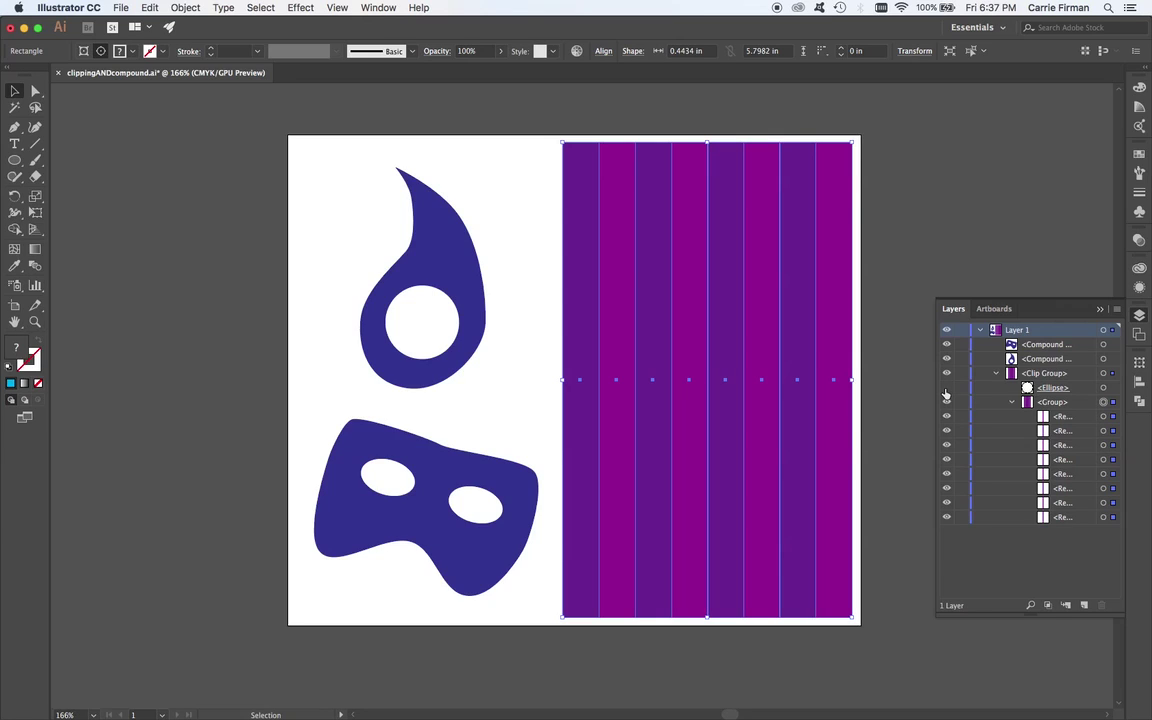
left_click(946, 389)
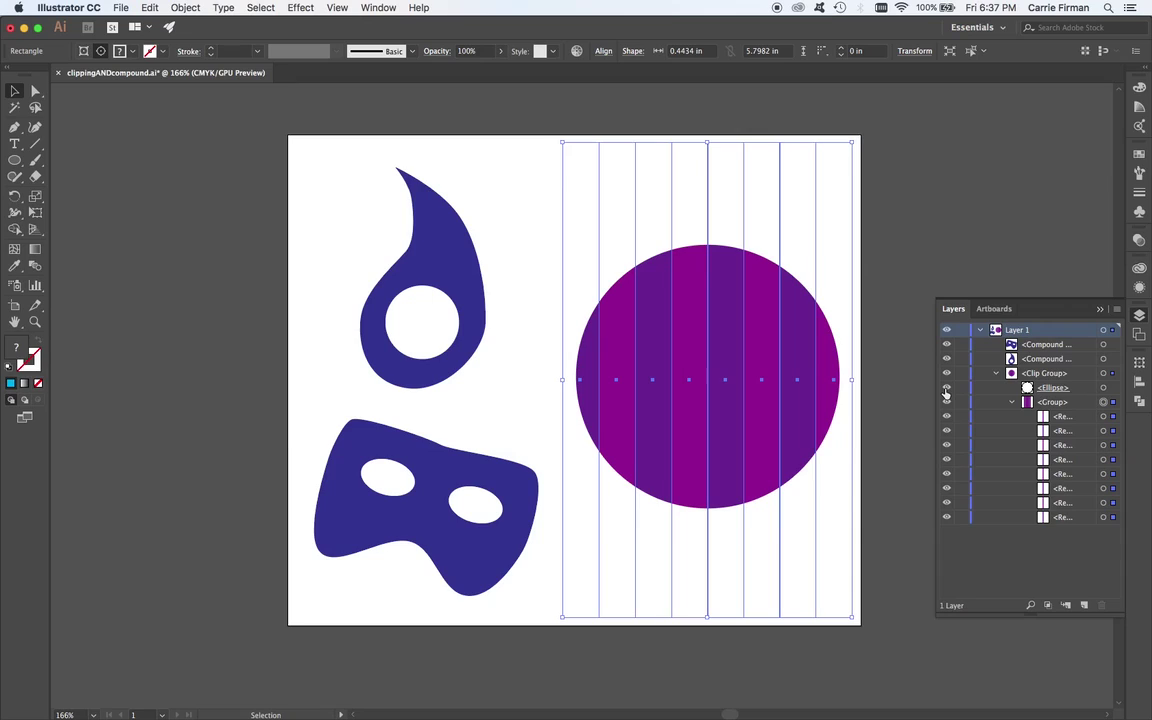
left_click(946, 389)
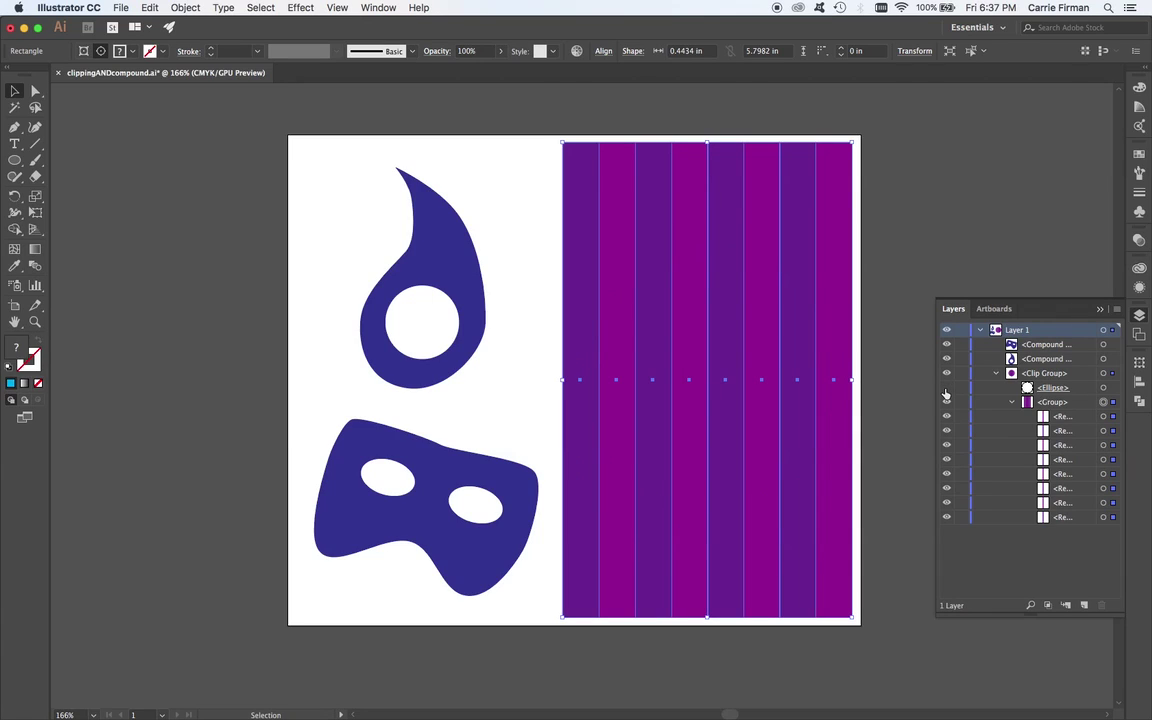
left_click(946, 389)
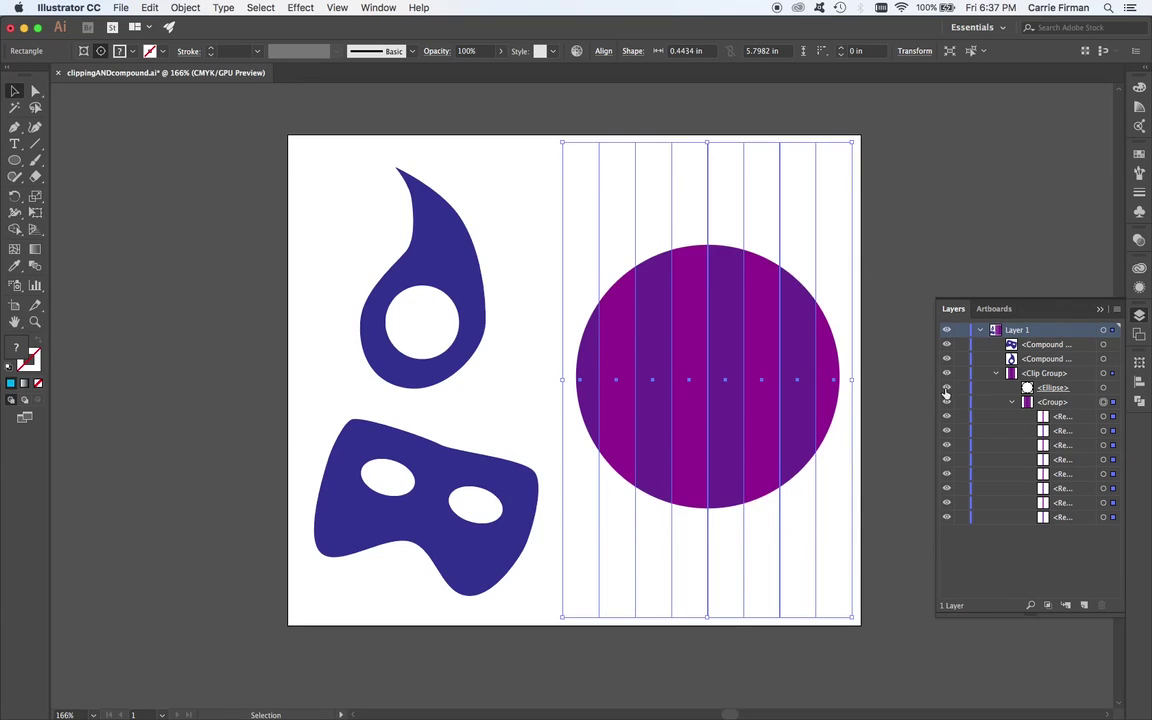
Hide and re-show several stripe rectangles inside the clip, then collapse the Group row.
left_click(946, 444)
left_click(946, 473)
left_click(947, 486)
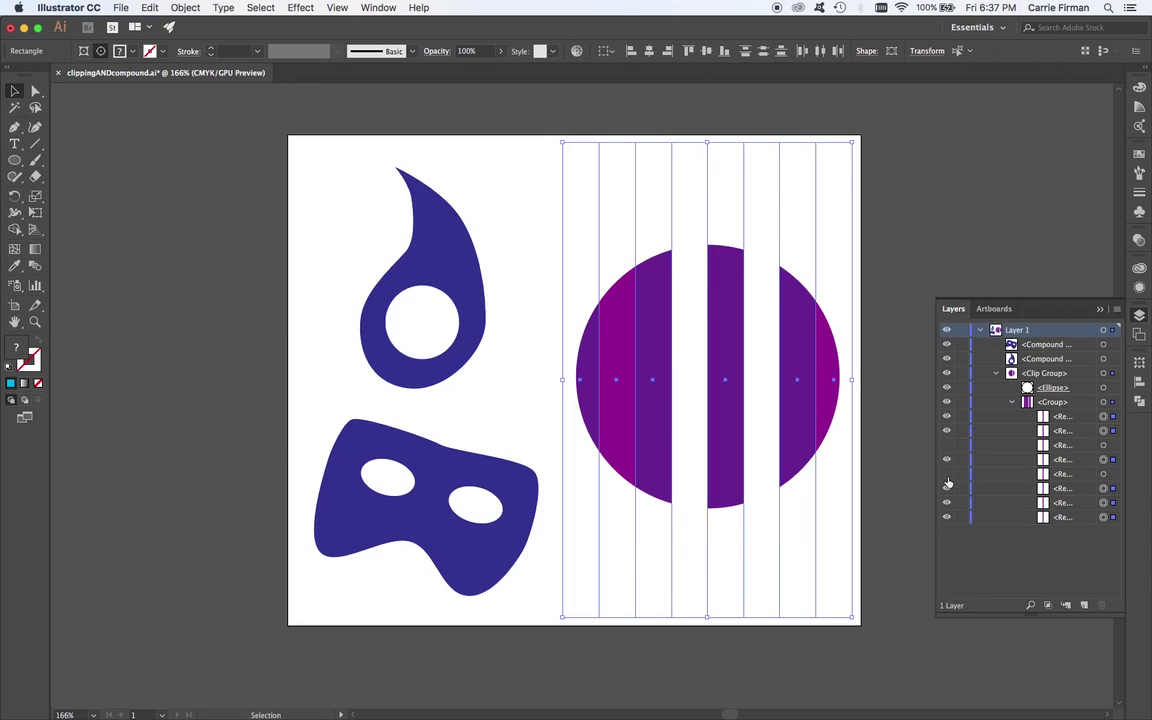
left_click(947, 486)
left_click(945, 460)
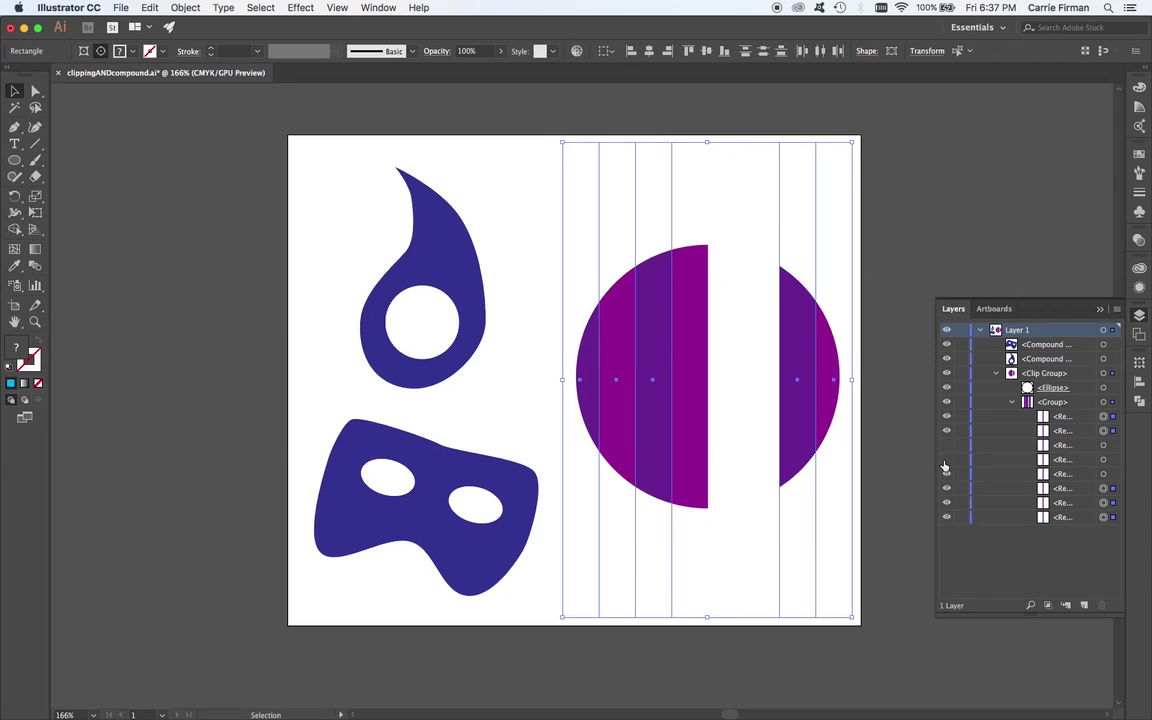
left_click(946, 444)
left_click(946, 459)
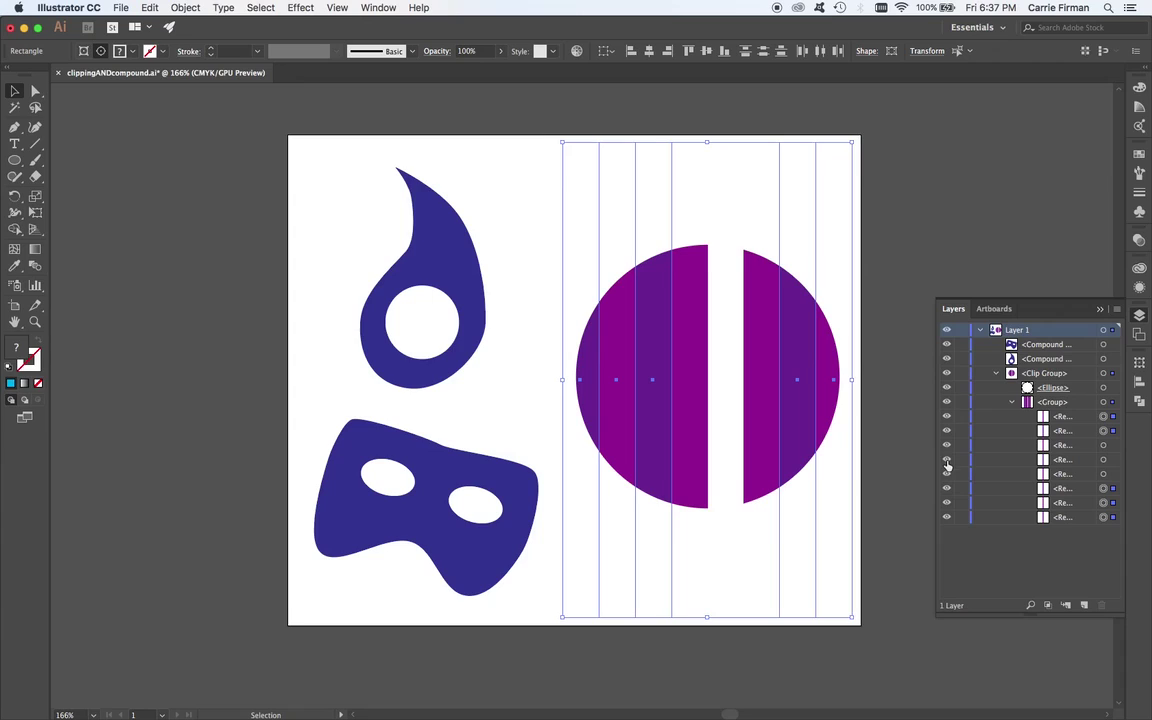
left_click(946, 473)
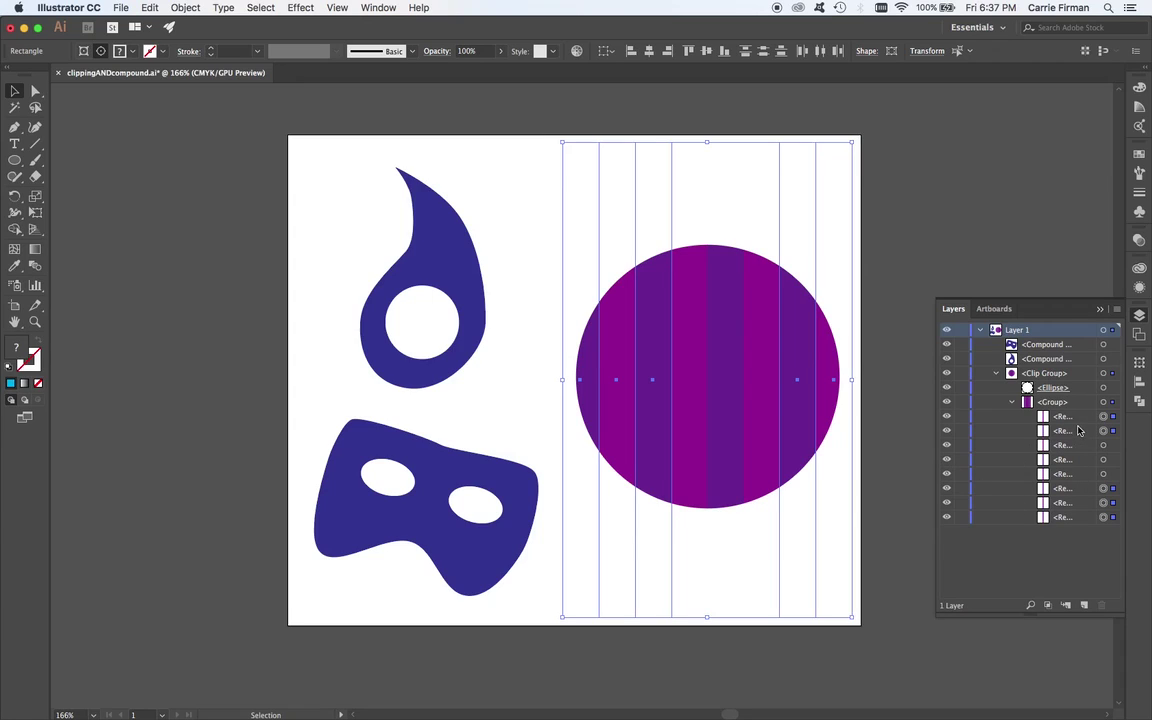
left_click(1011, 402)
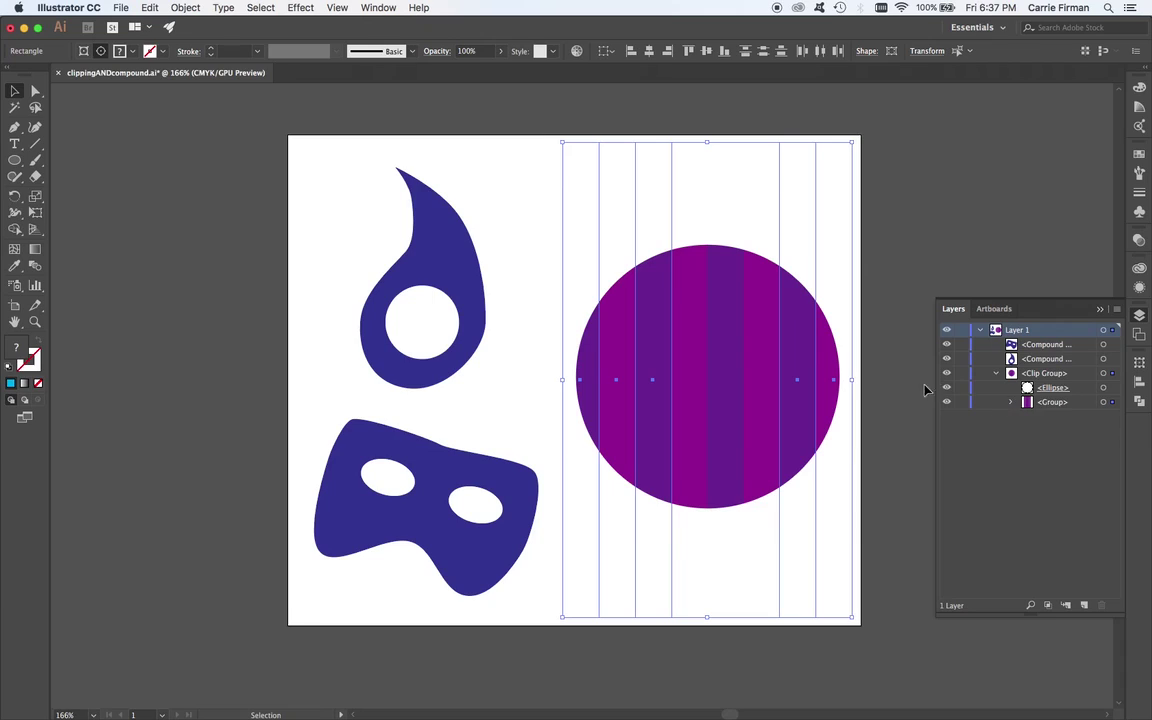
Target only the Ellipse clipping path from the Layers panel.
left_click(884, 407)
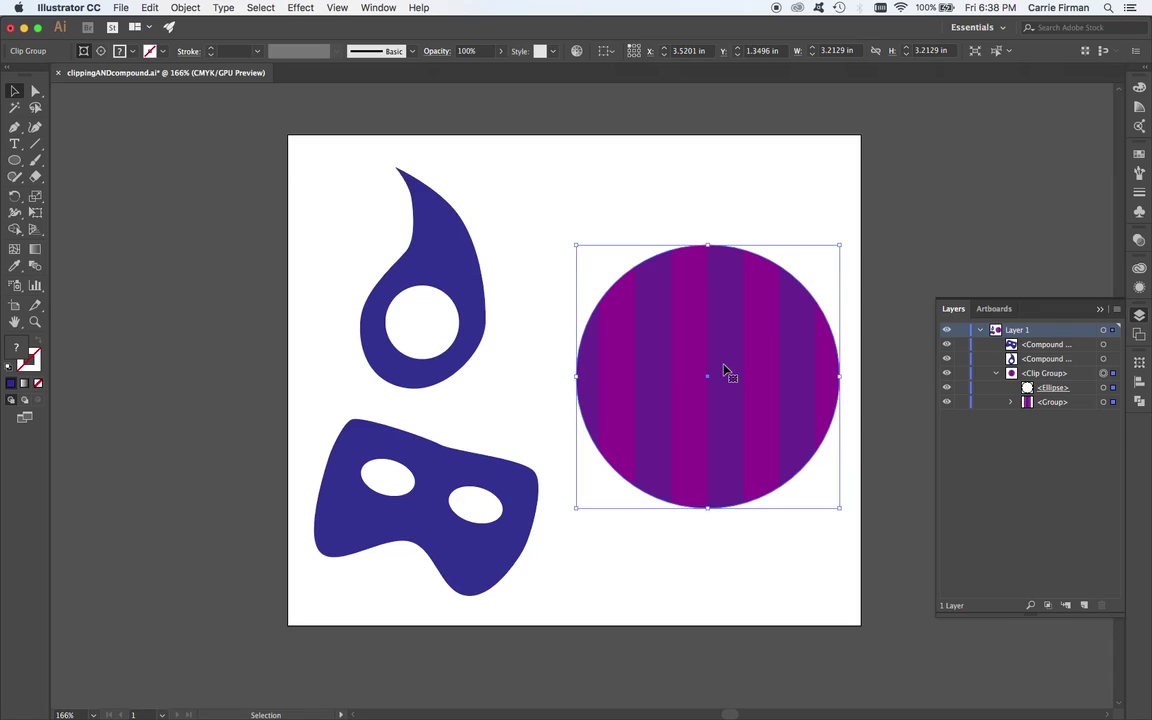
left_click(1113, 402)
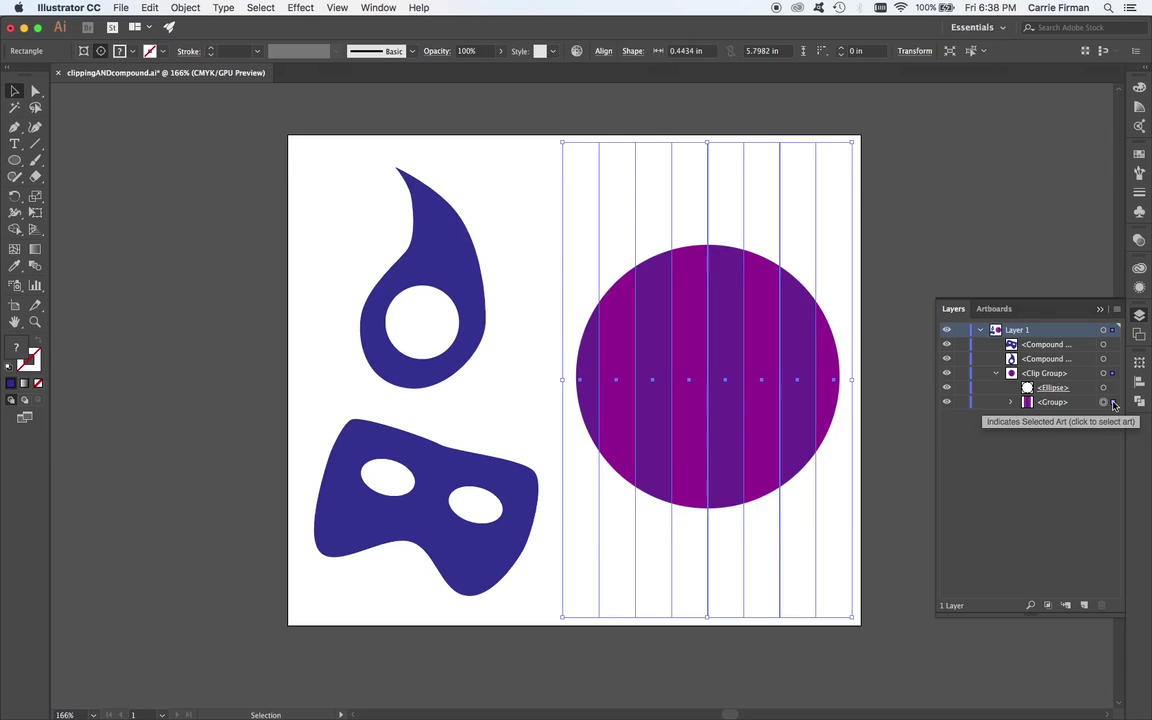
left_click(1114, 388)
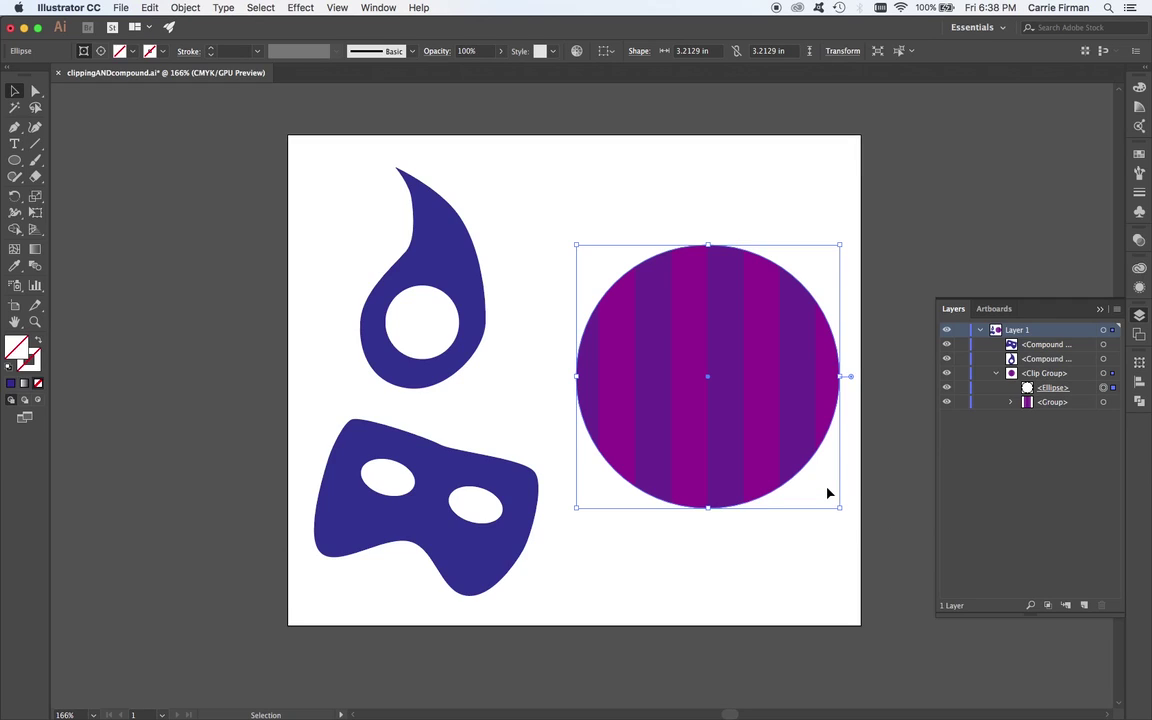
Nudge the circular mask with arrow keys to sit slightly left over the stripes, then switch to Direct Selection.
key("shift+Down")
key("shift+Down")
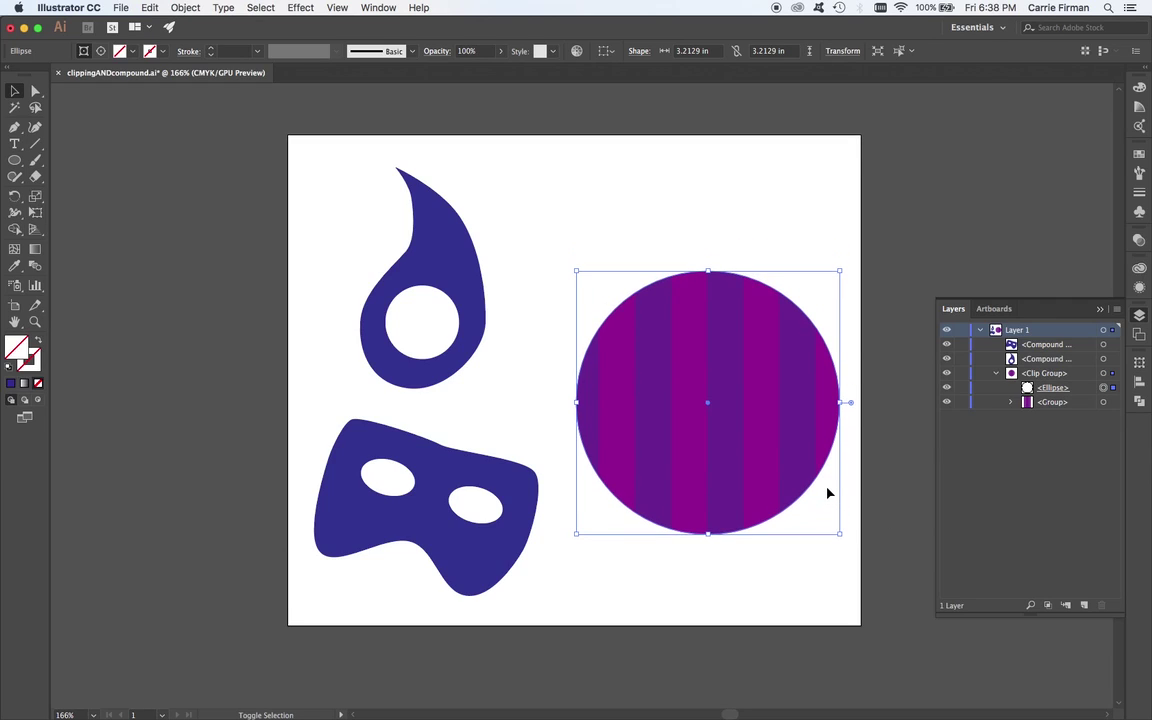
key("Left")
key("Left")
key("Left")
key("Left")
key("Left")
key("Left")
key("Left")
key("Left")
key("Left")
key("Left")
key("Left")
key("Left")
key("Left")
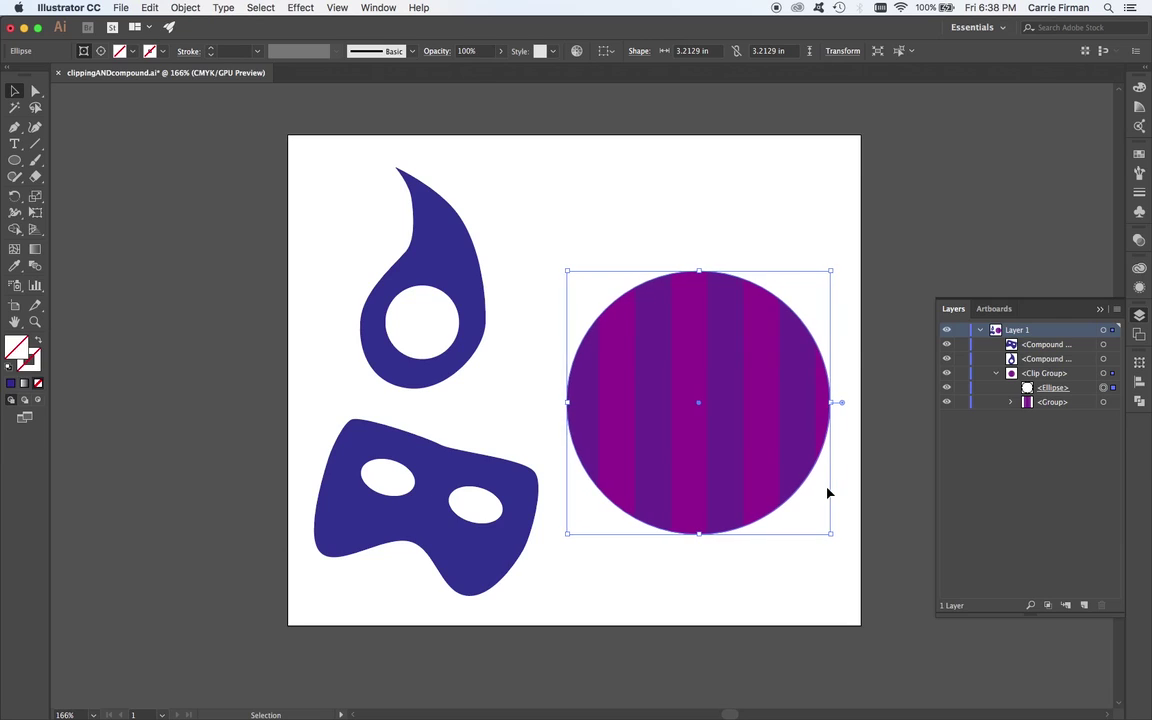
key("Left")
key("Left")
key("Left")
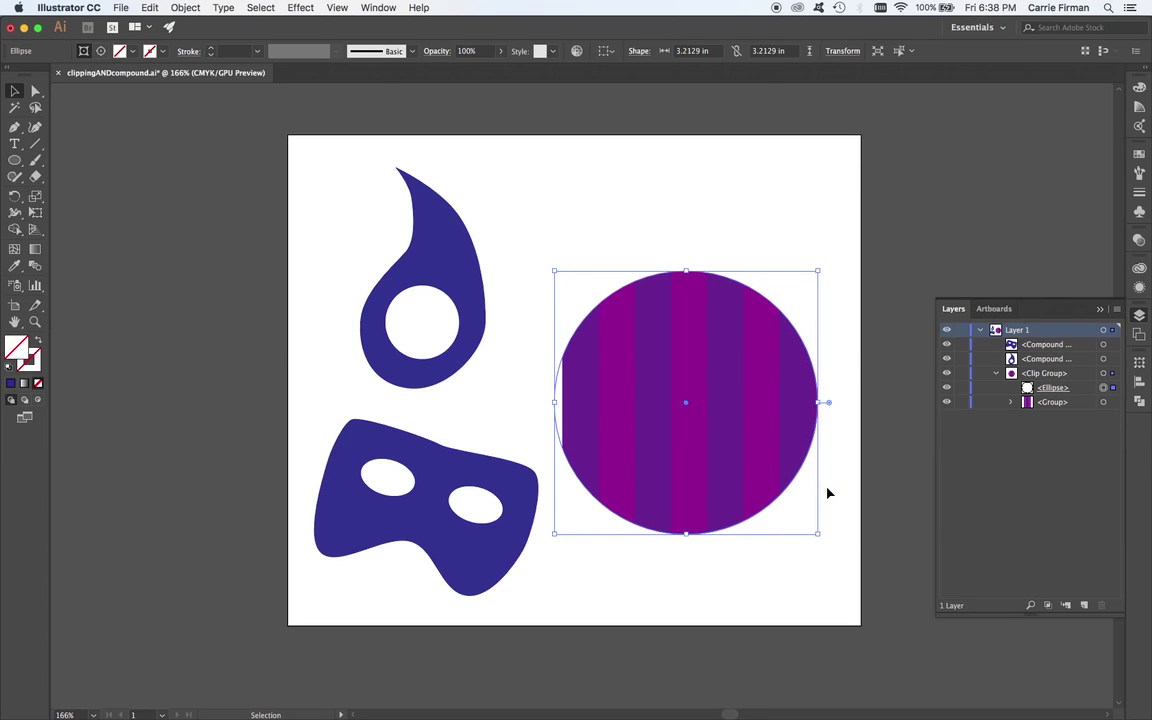
key("Up")
key("Up")
key("shift+Up")
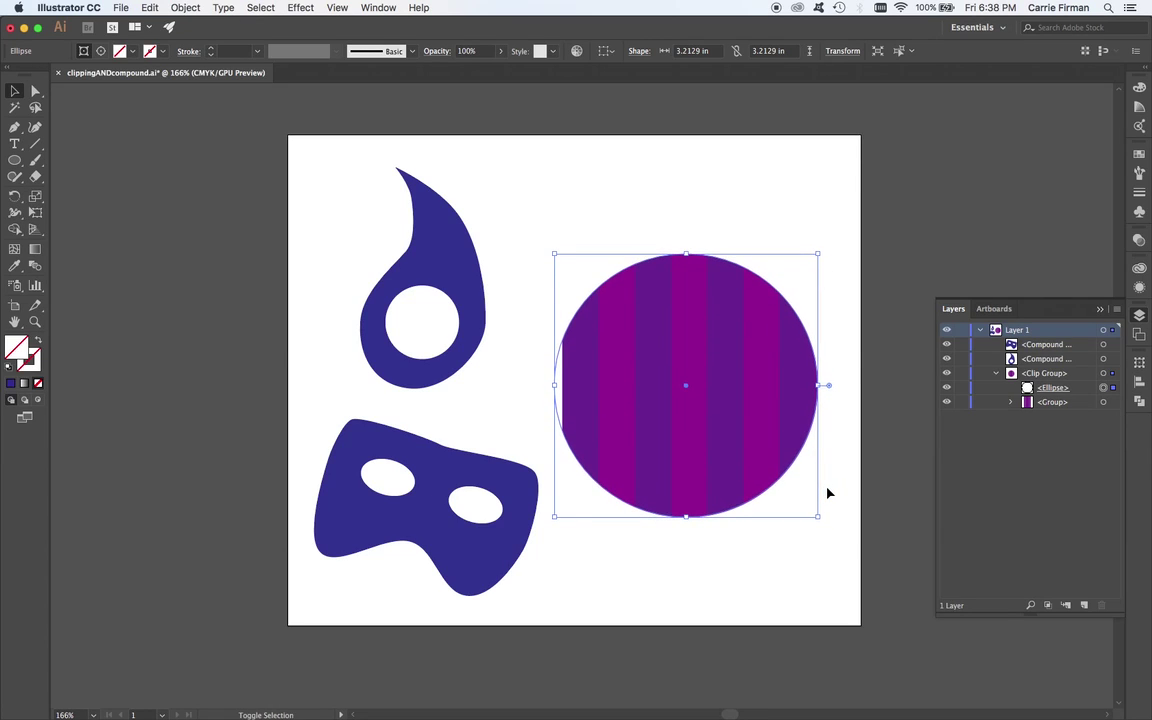
key("shift+Right")
key("shift+Right")
key("shift+Right")
key("shift+Up")
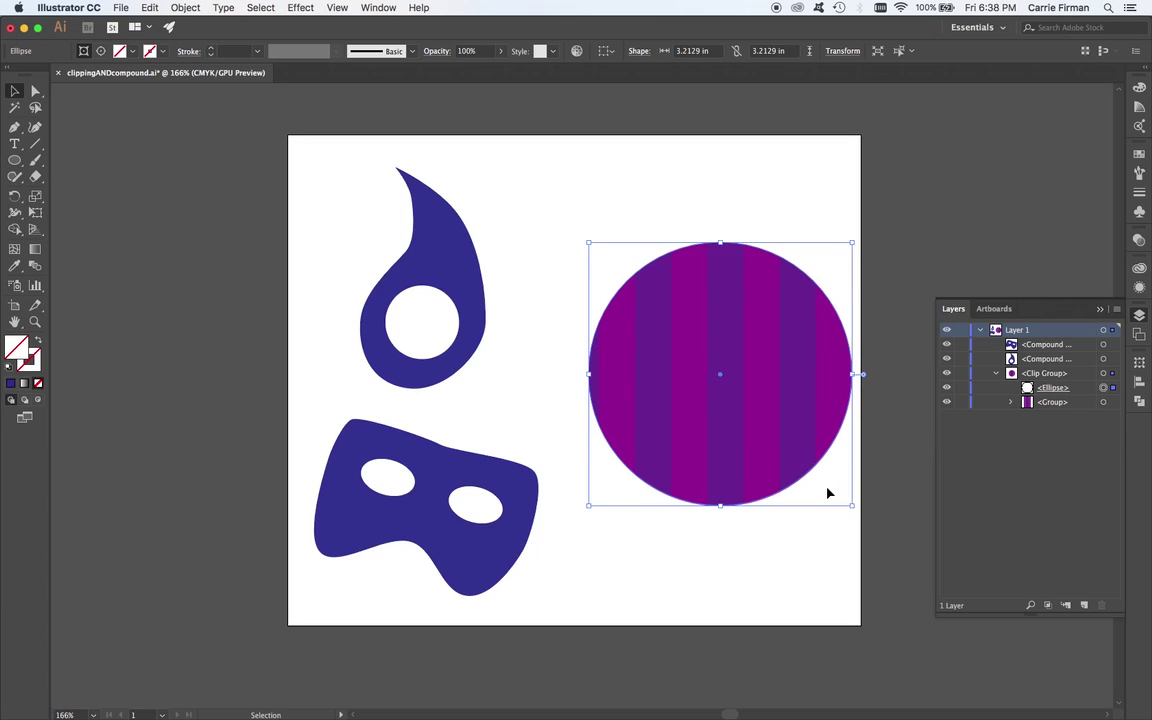
key("Left")
key("Left")
key("Left")
key("Left")
key("Left")
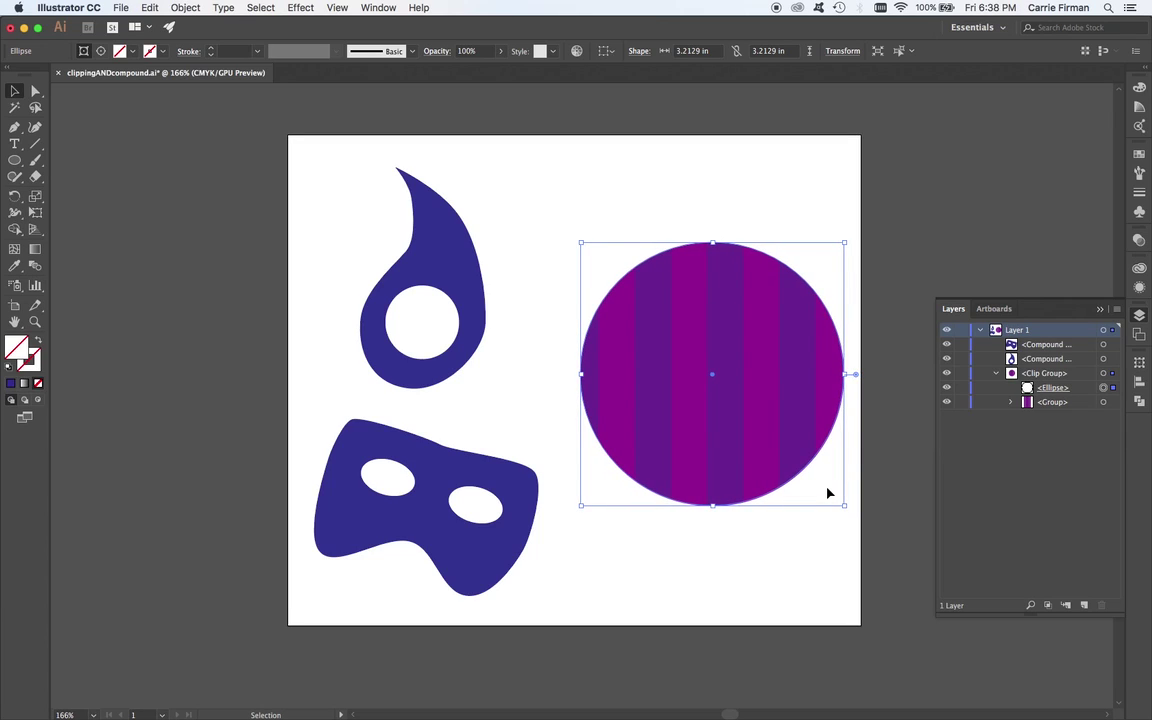
key("Right")
key("Right")
key("Right")
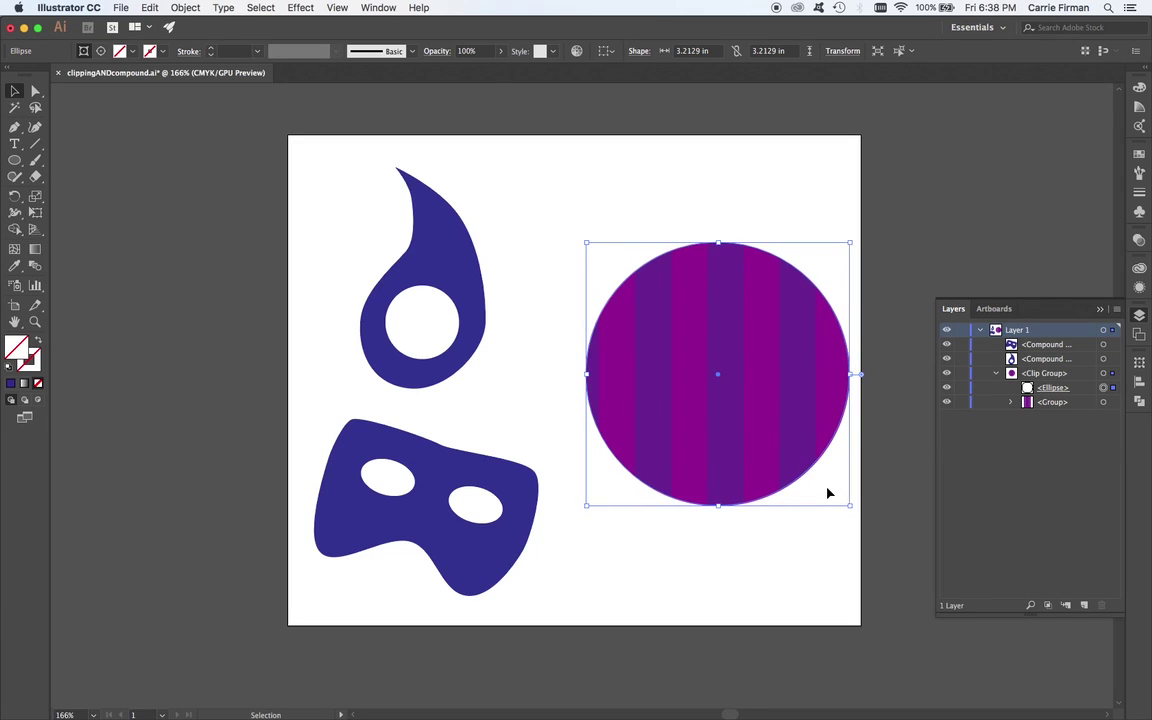
key("Right")
key("Right")
key("Right")
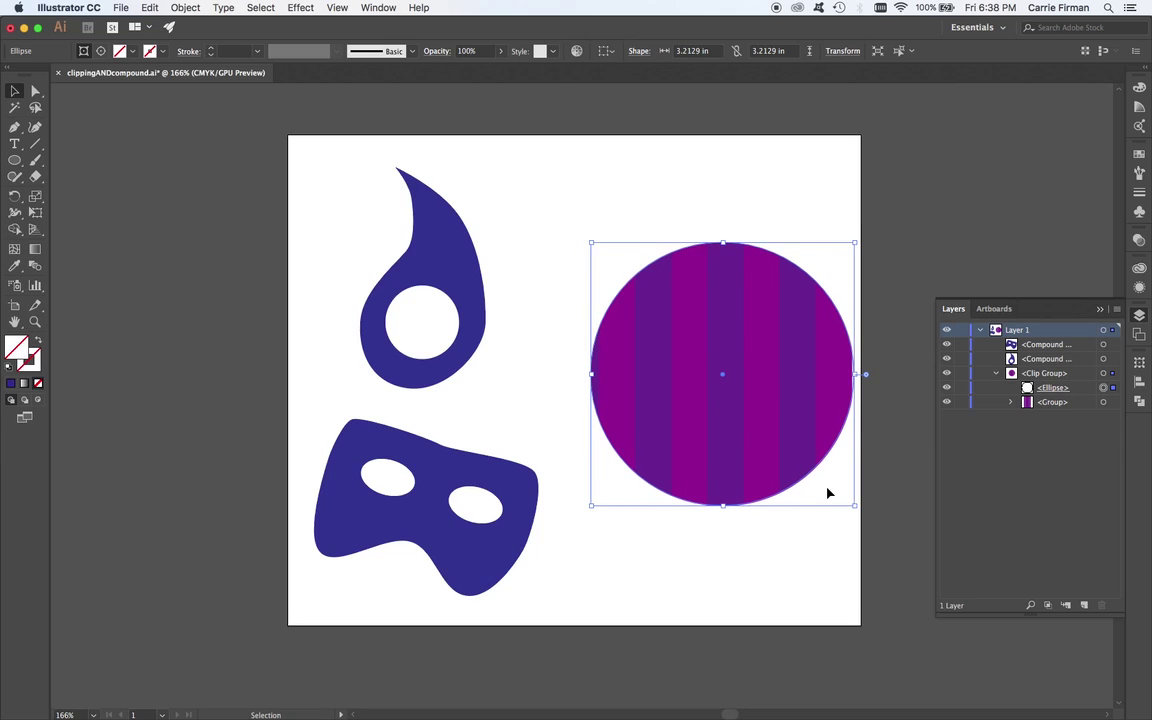
key("Left")
key("Left")
key("Left")
key("Left")
key("Left")
key("Left")
key("Left")
key("Left")
key("Left")
key("Left")
key("Left")
key("Left")
key("Left")
key("Left")
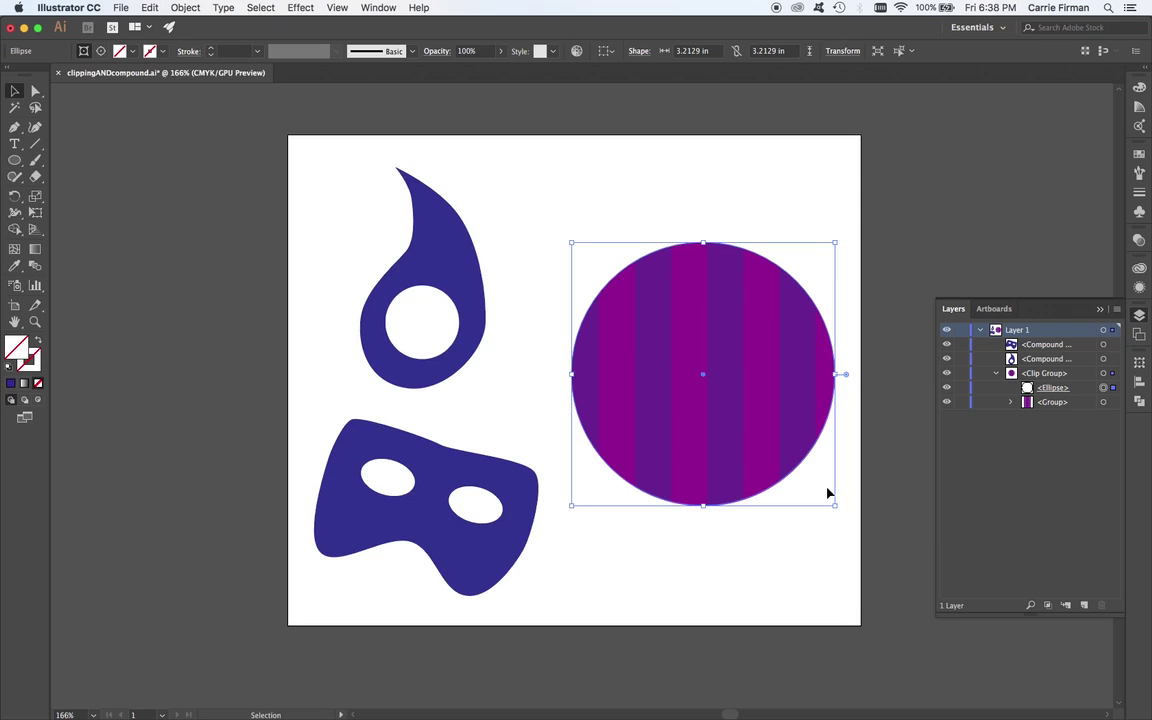
key("Right")
key("Right")
key("Right")
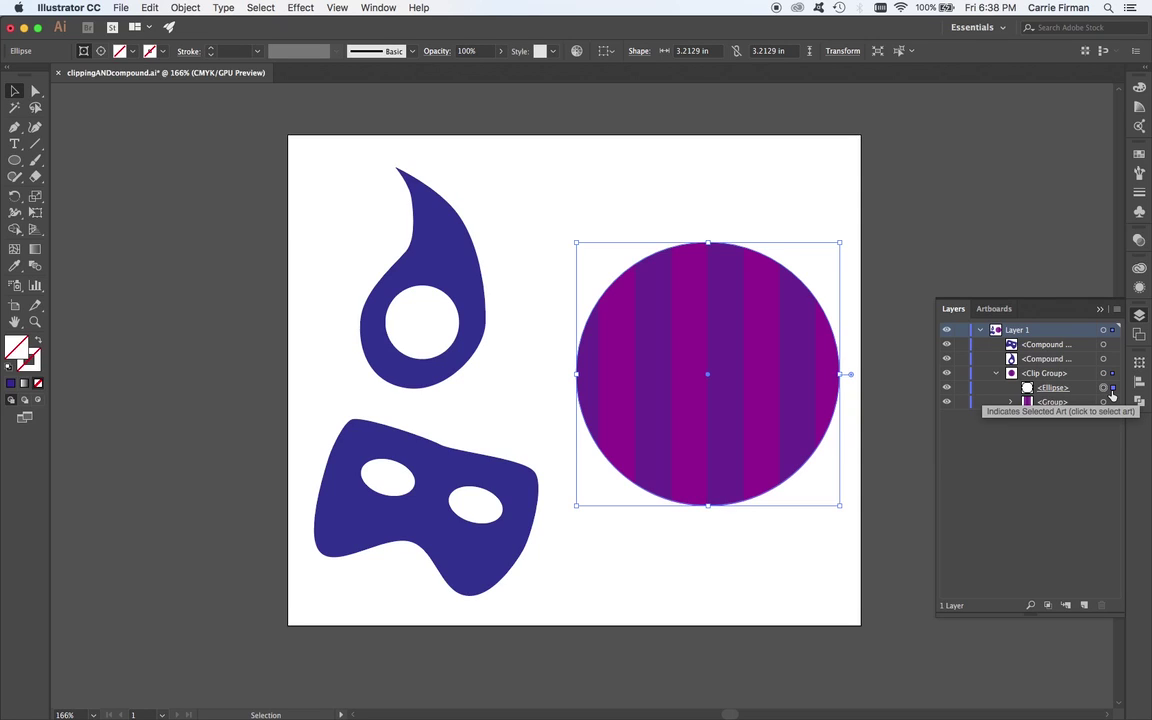
key("a")
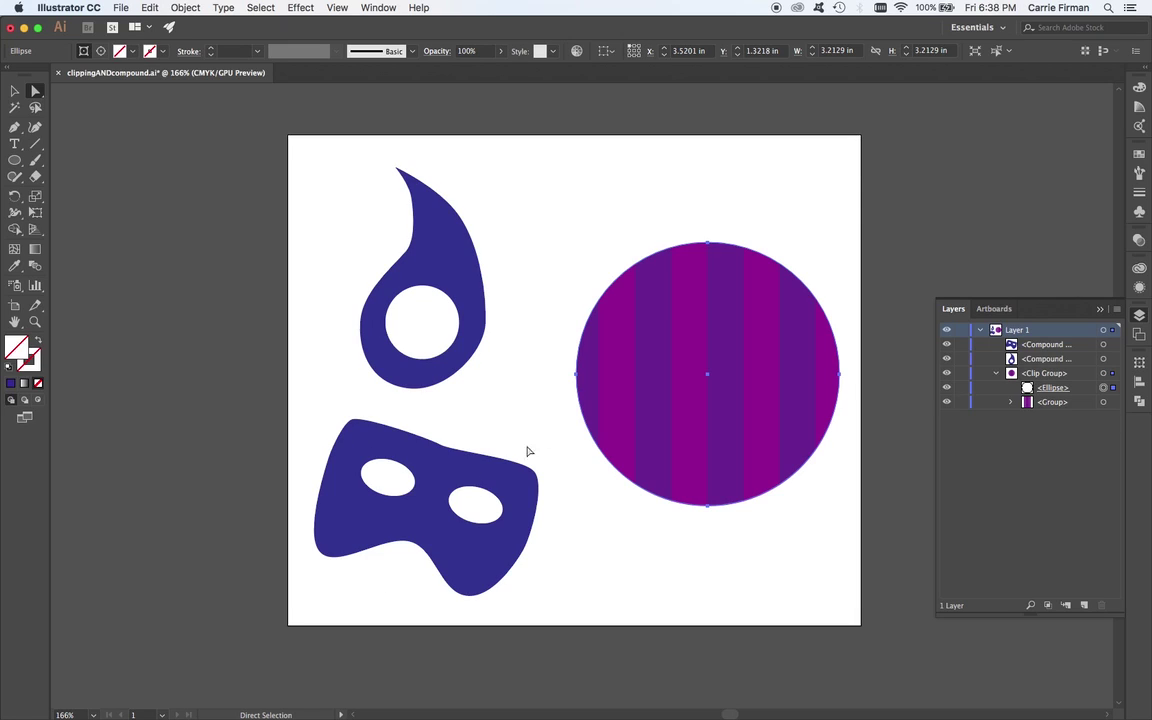
Pull the clipping mask's left and right sides inward, reshaping the circle into a tall rounded oval.
left_click(576, 375)
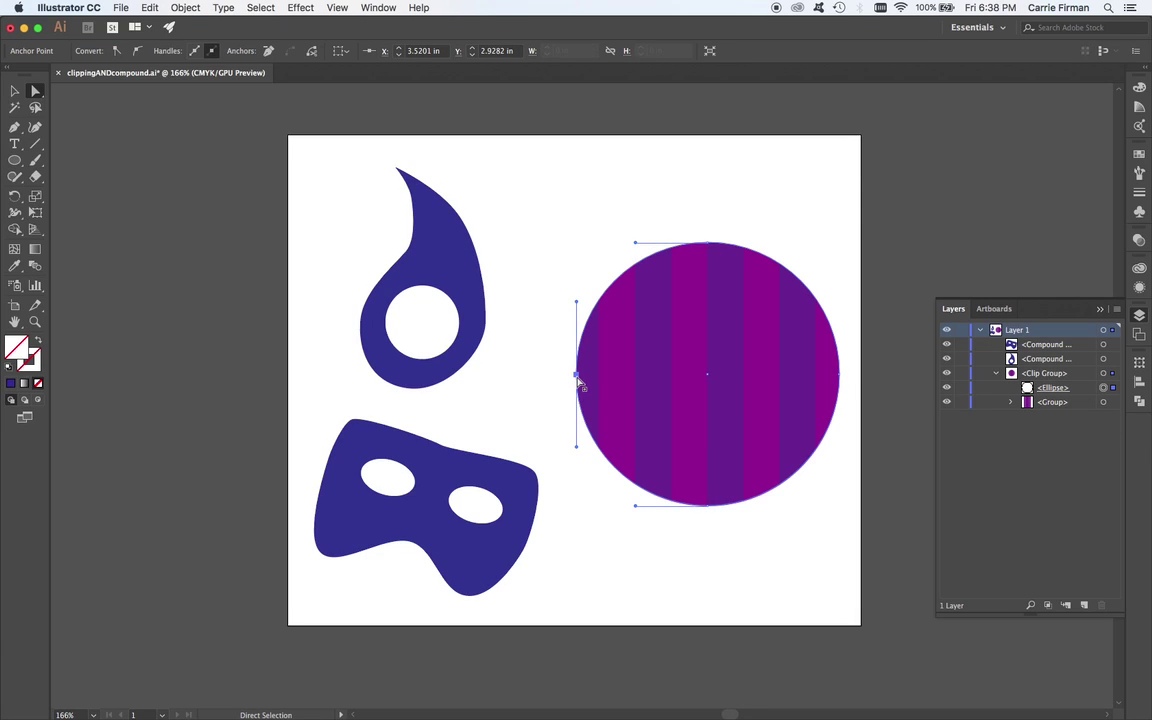
left_click_drag(577, 376, 612, 376)
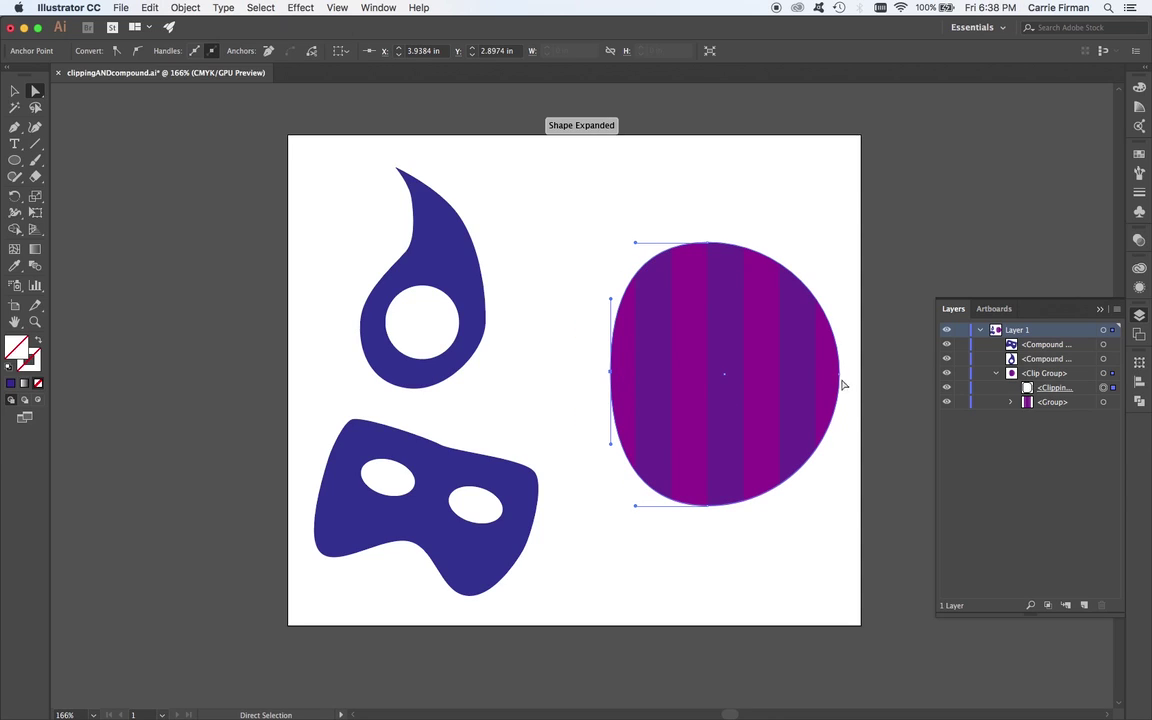
left_click_drag(839, 376, 798, 377)
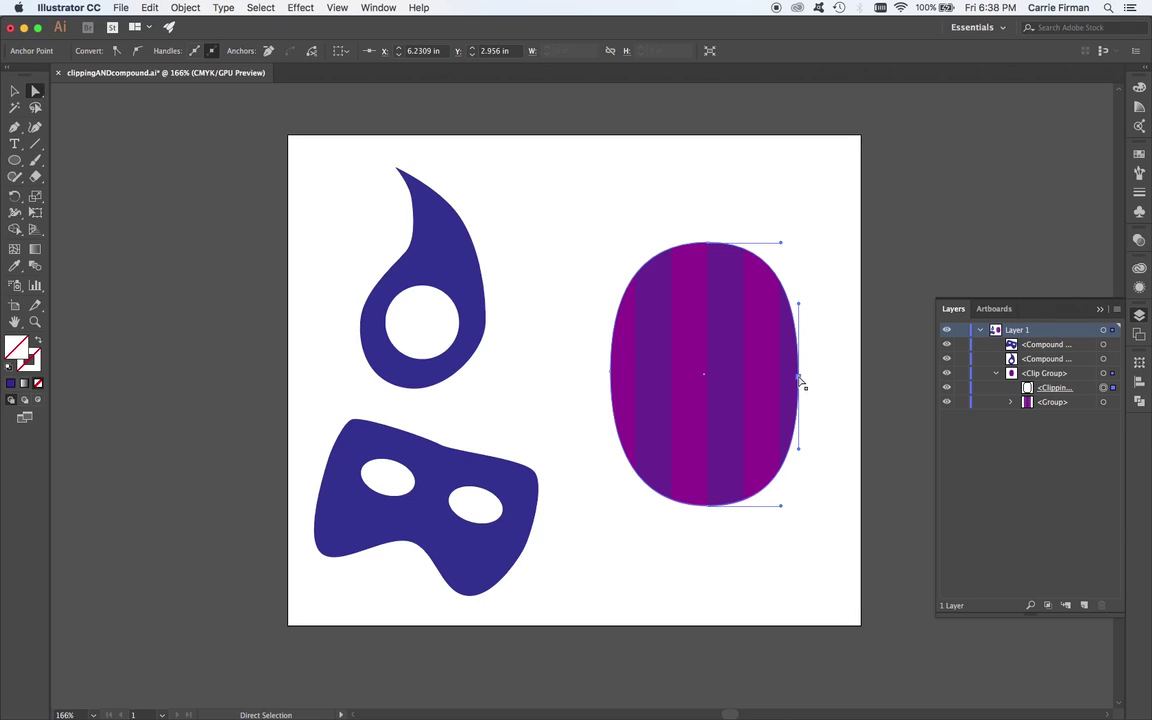
left_click_drag(798, 378, 797, 381)
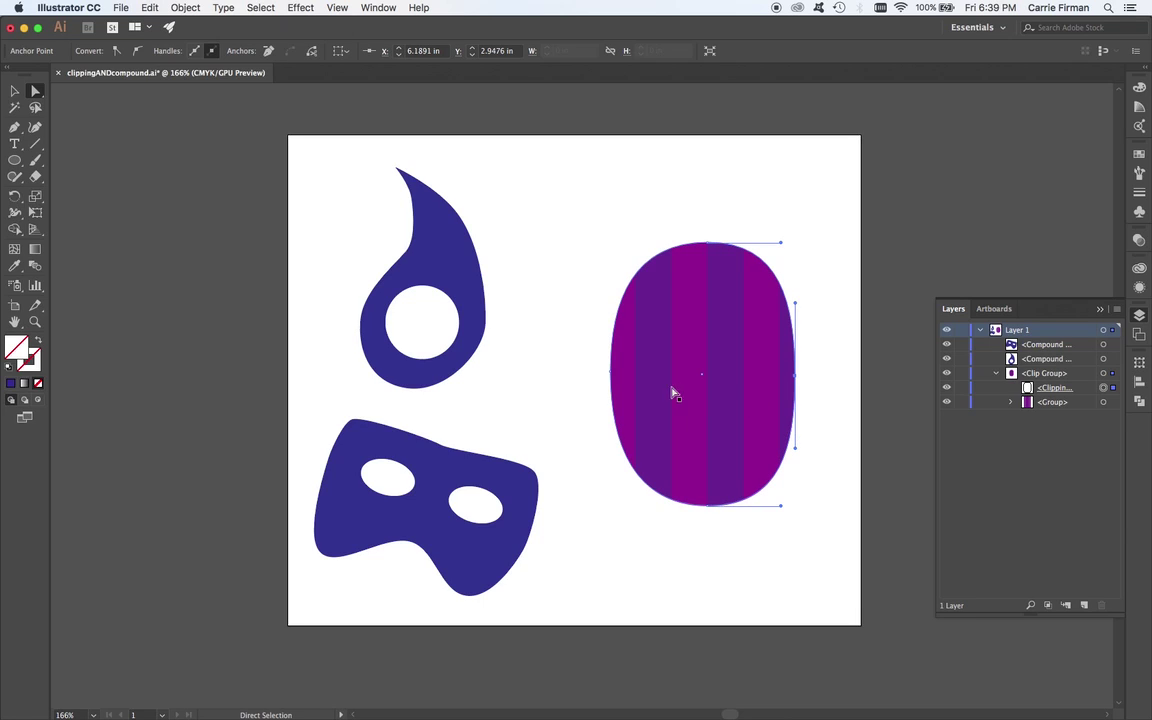
left_click(615, 374)
left_click_drag(615, 374, 617, 374)
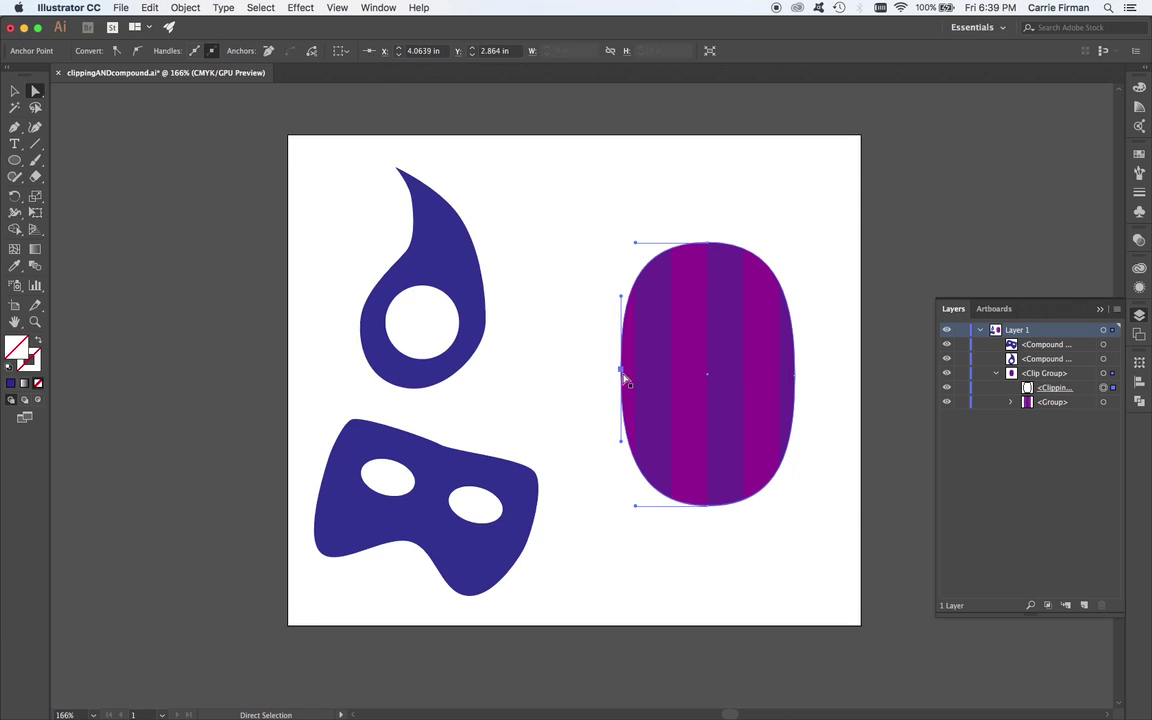
Select the whole striped clip group with the Selection tool.
left_click(825, 393)
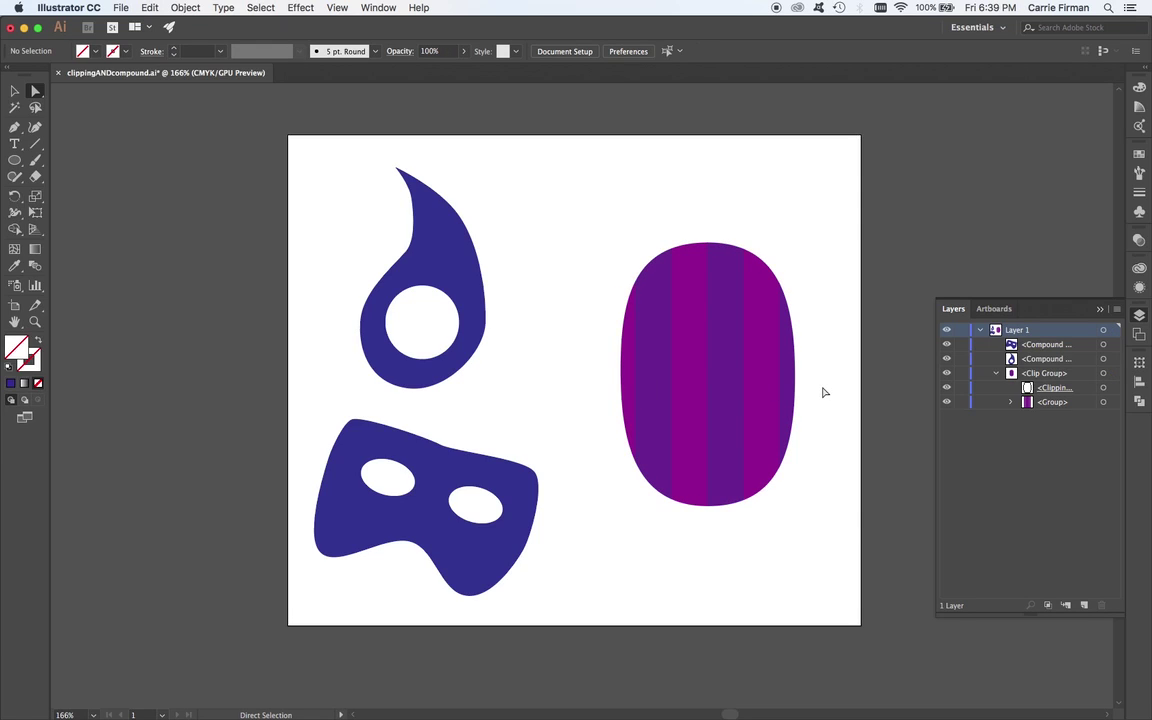
left_click(15, 90)
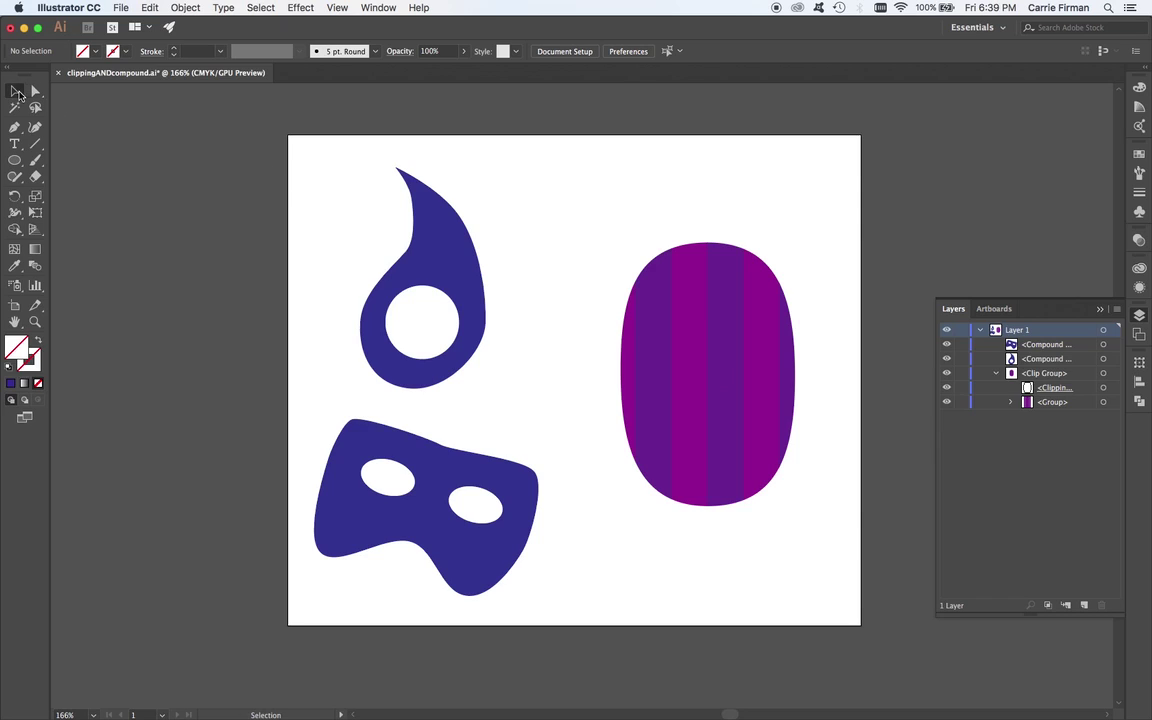
left_click(783, 393)
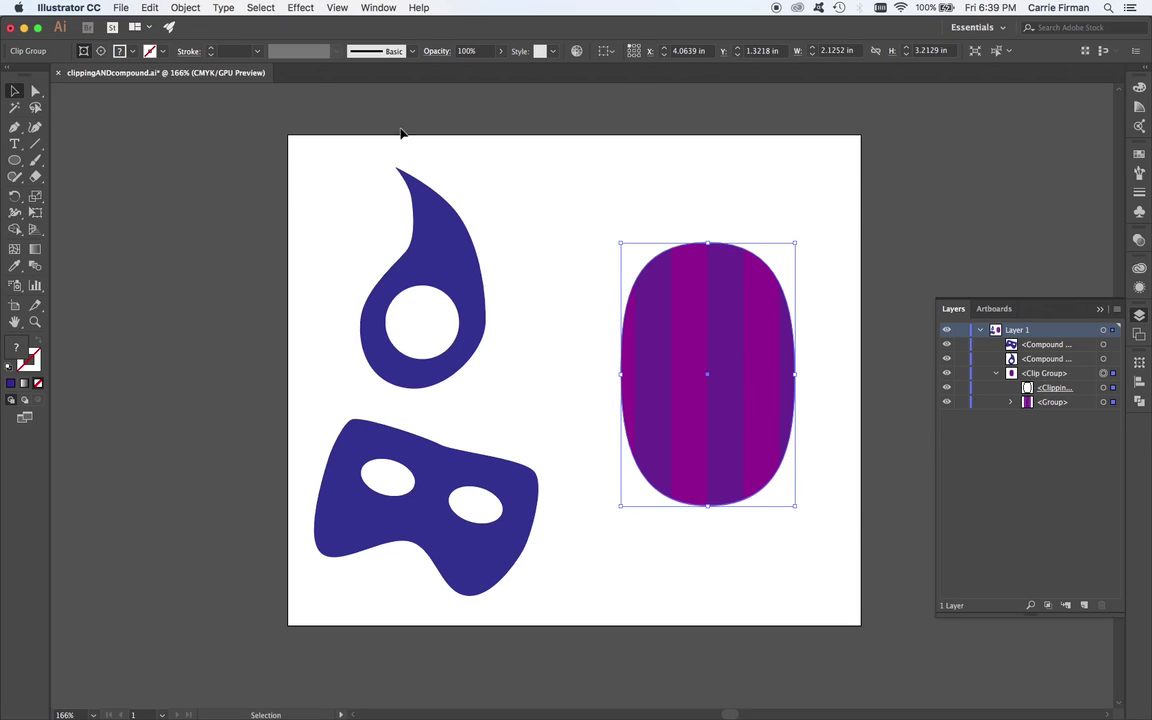
left_click(186, 6)
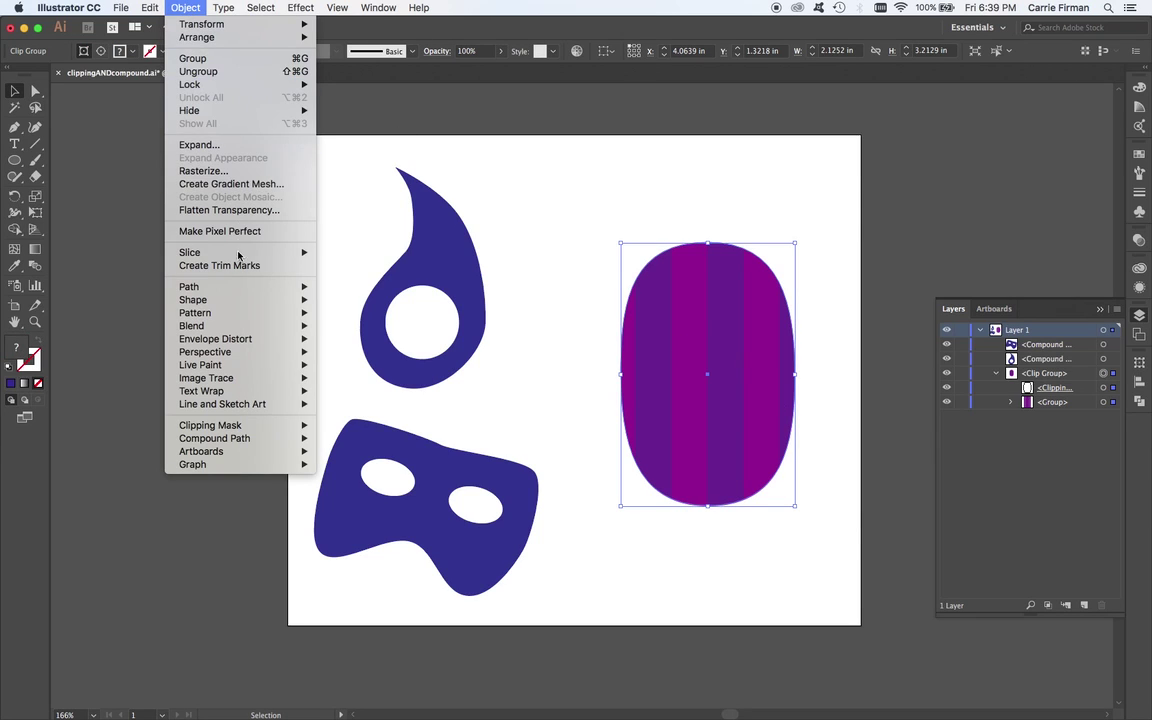
Release the clipping mask so the full purple stripes reappear.
mouse_move(235, 428)
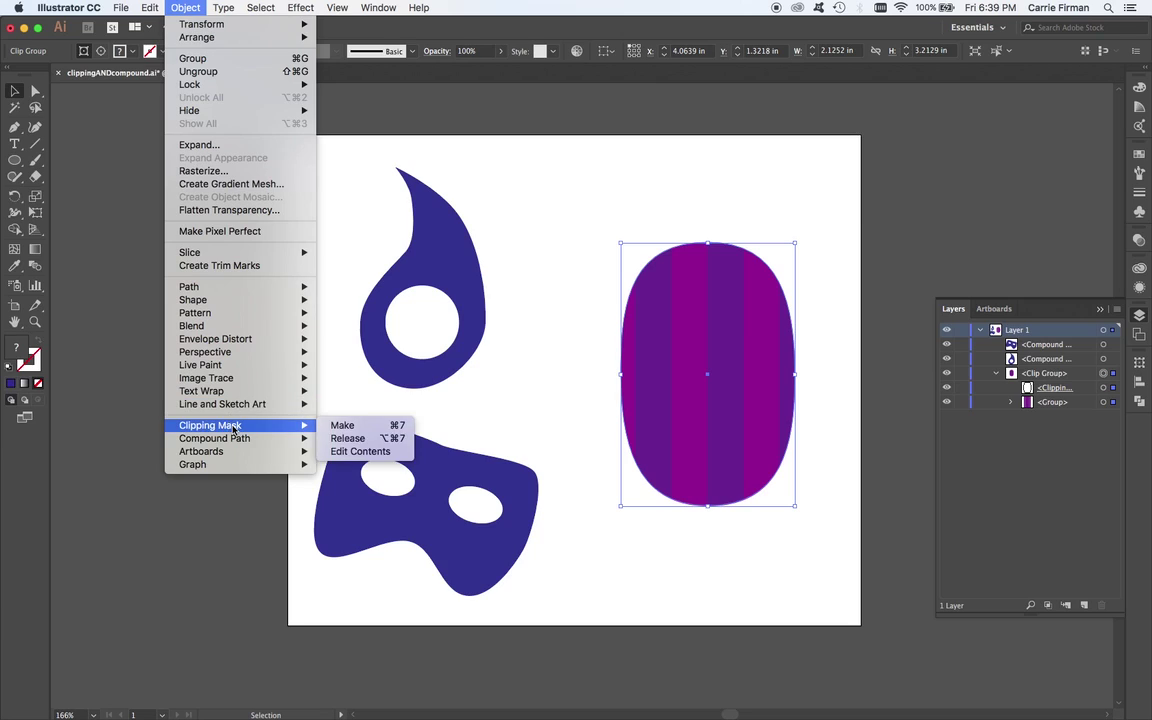
left_click(387, 441)
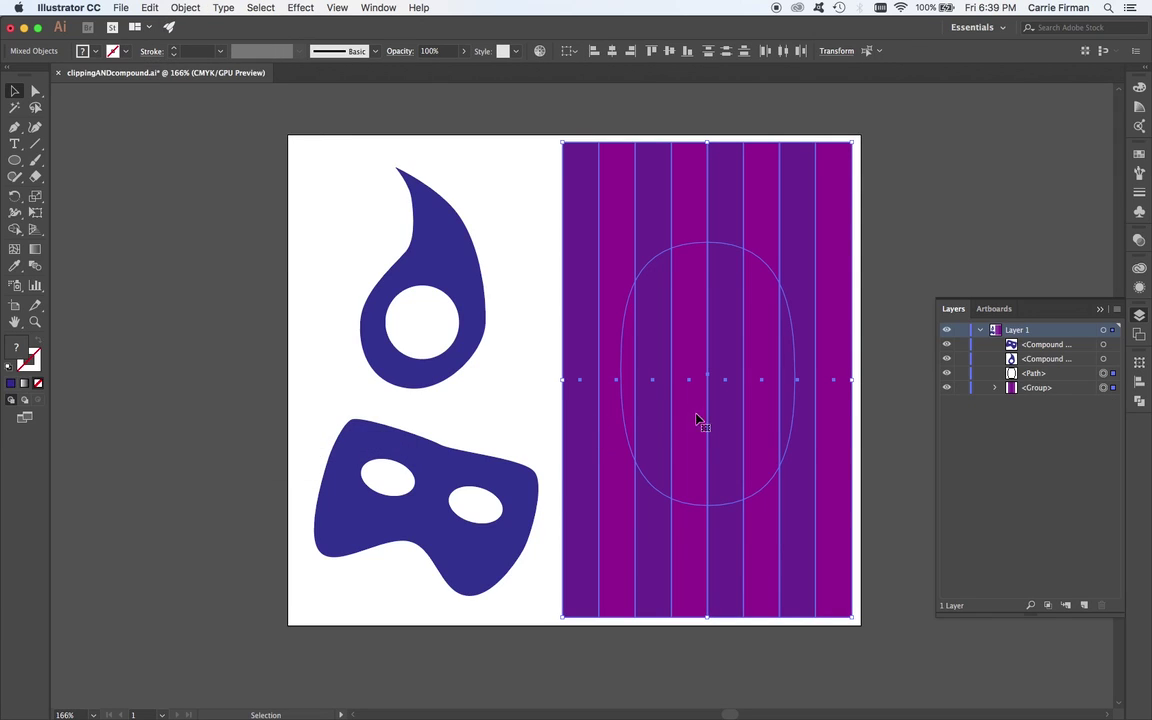
left_click(897, 435)
left_click(784, 422)
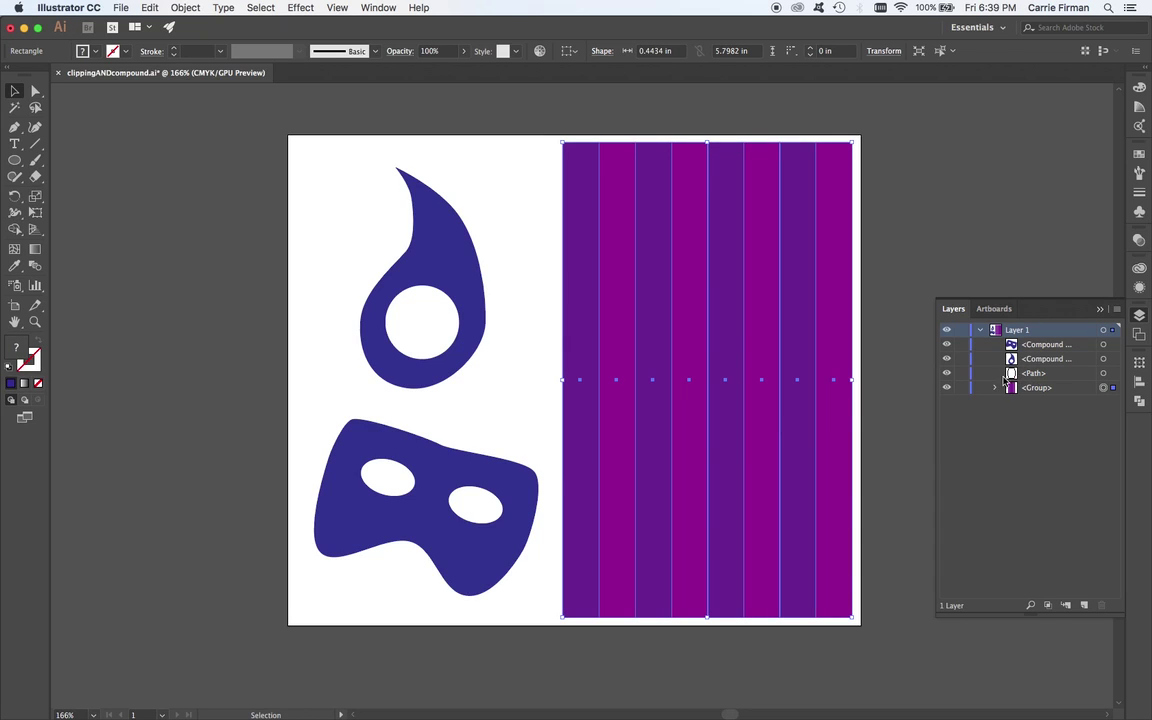
Widen the empty rounded oval outline on both sides to about 3.05 in.
left_click(1113, 374)
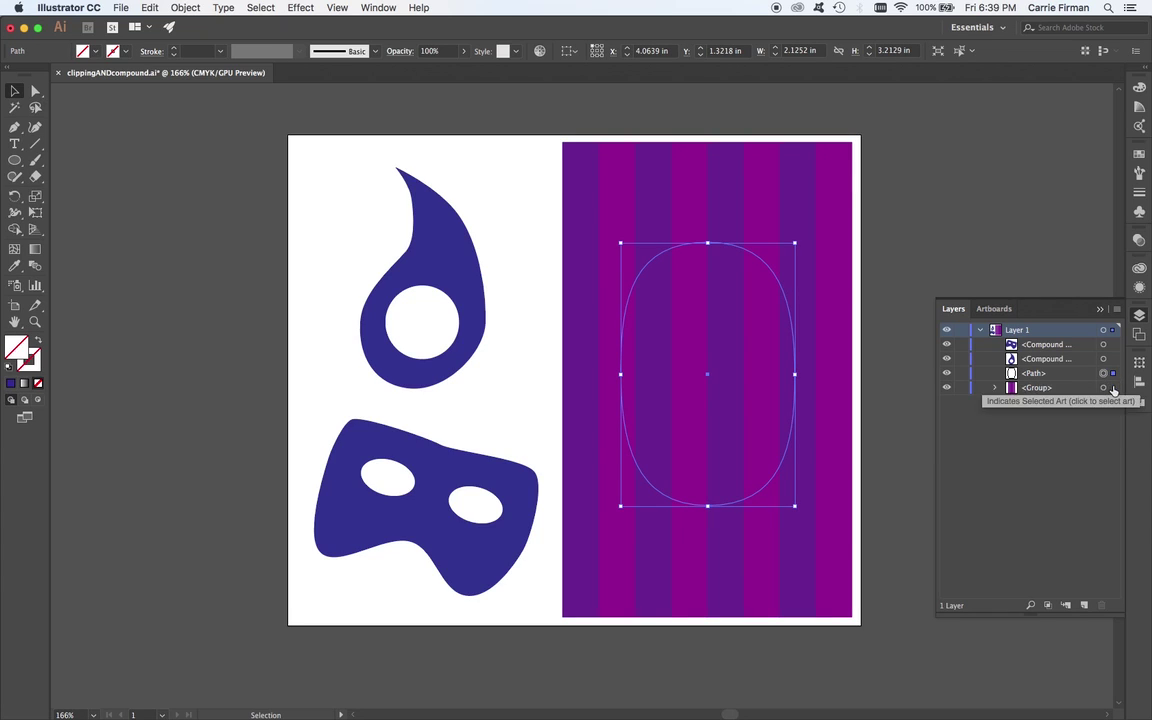
key("super+z")
key("super+shift+z")
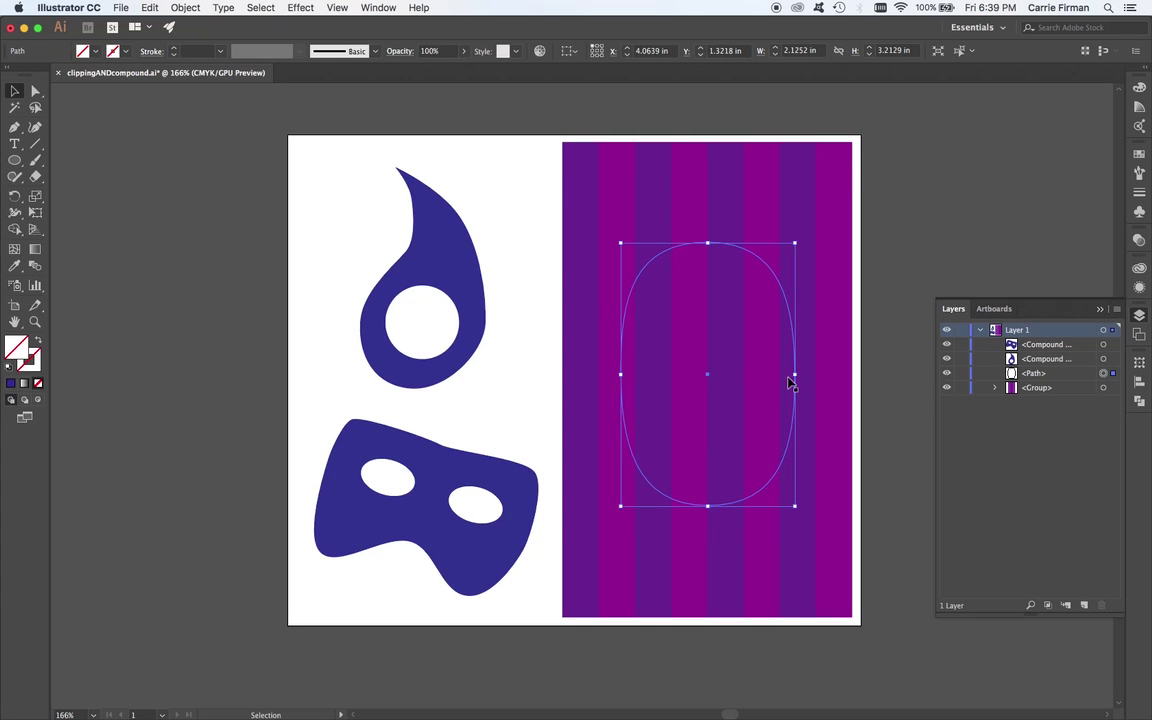
left_click_drag(795, 374, 834, 374)
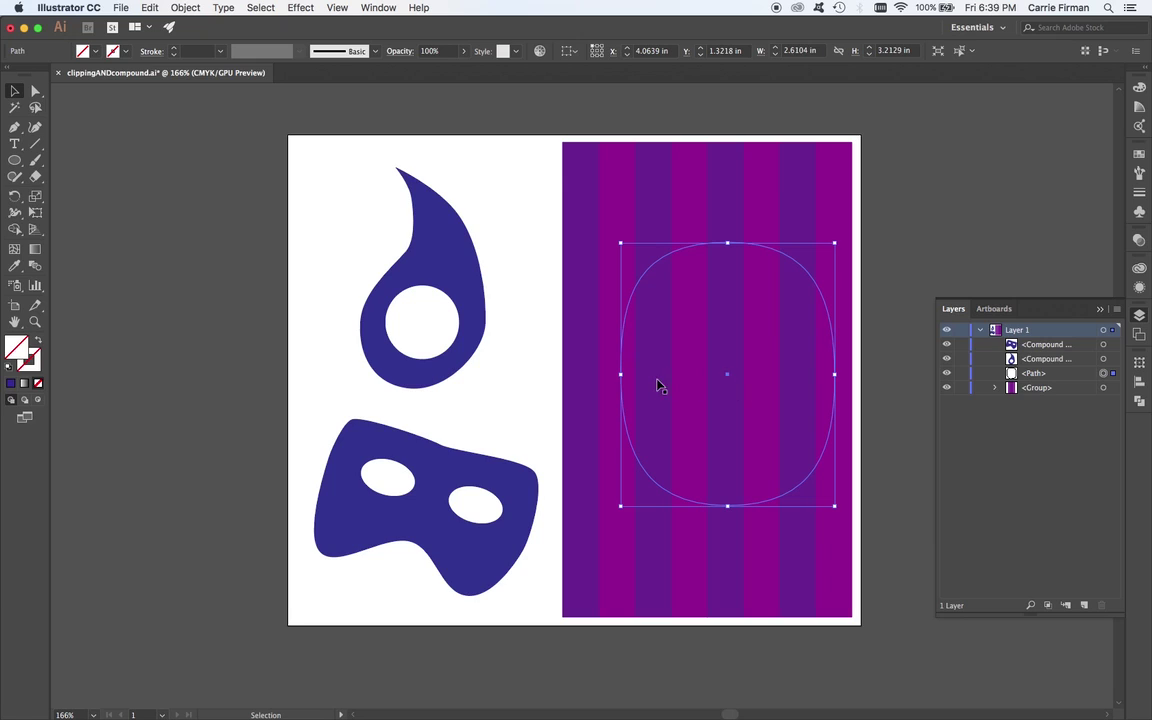
left_click_drag(621, 376, 584, 374)
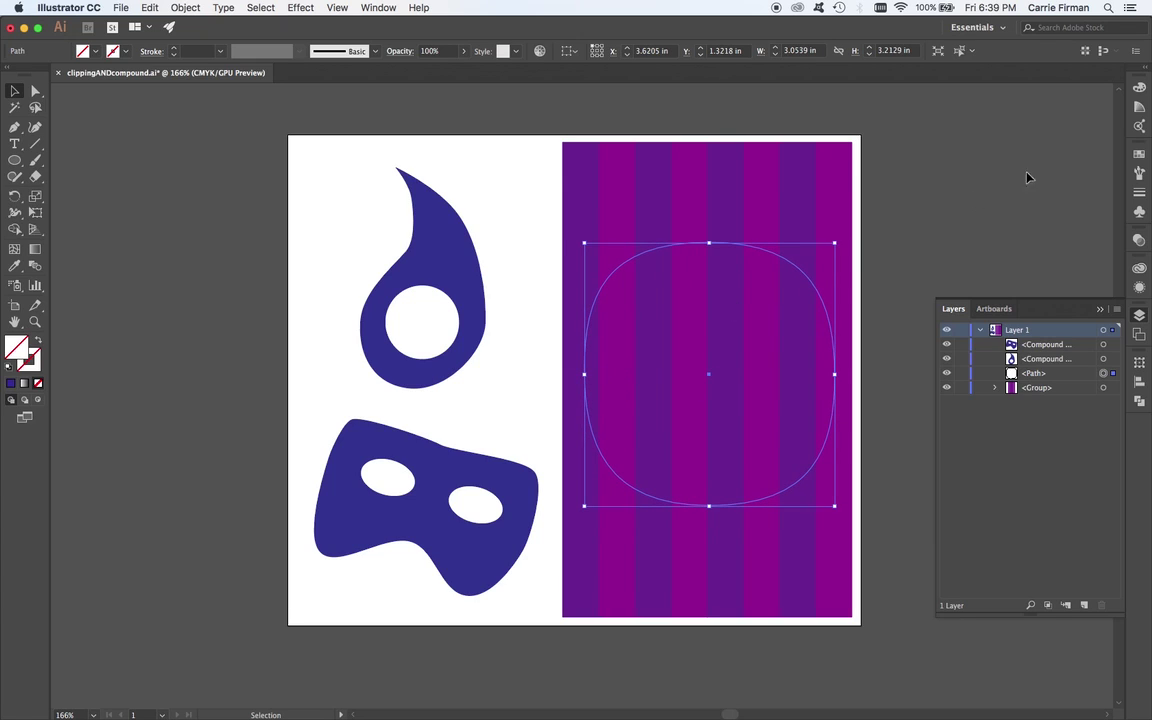
Fill the widened rounded shape with the cyan swatch.
left_click(1144, 156)
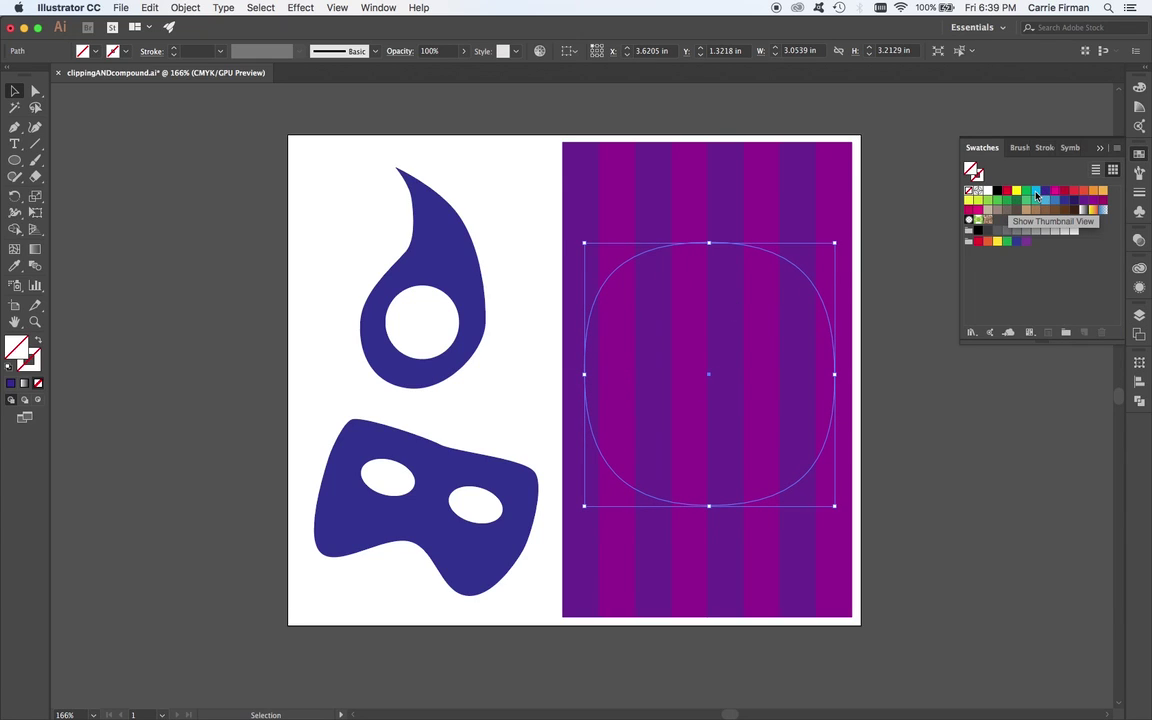
left_click(1036, 191)
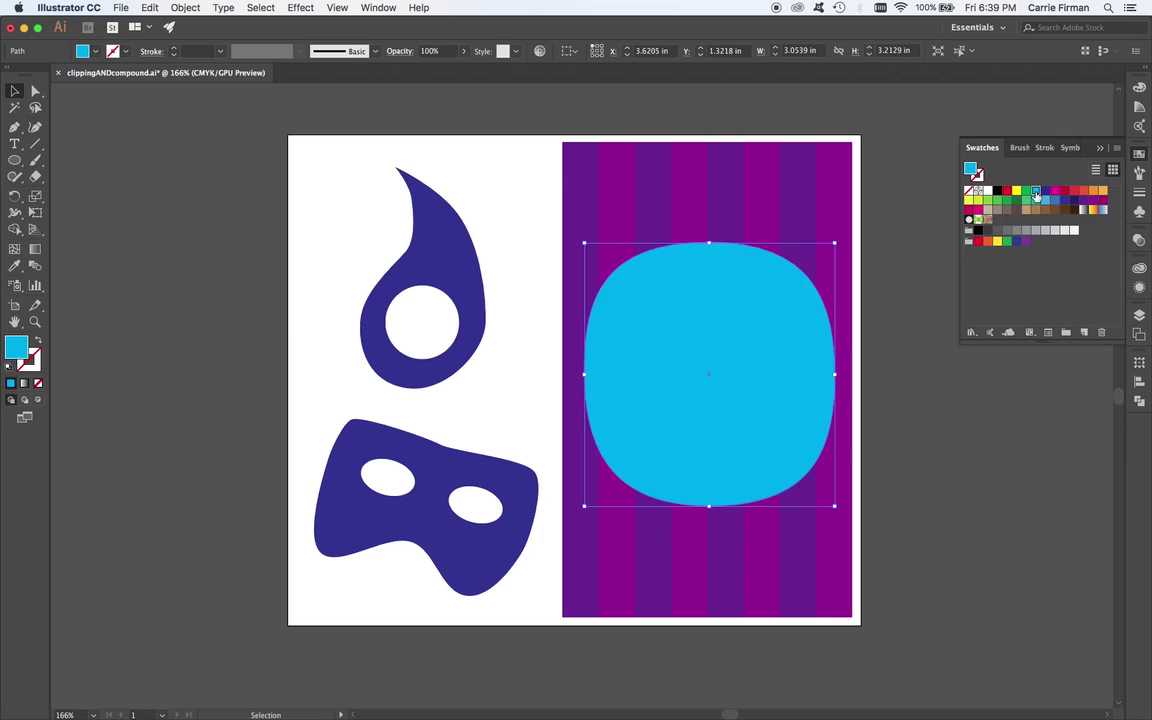
left_click(903, 421)
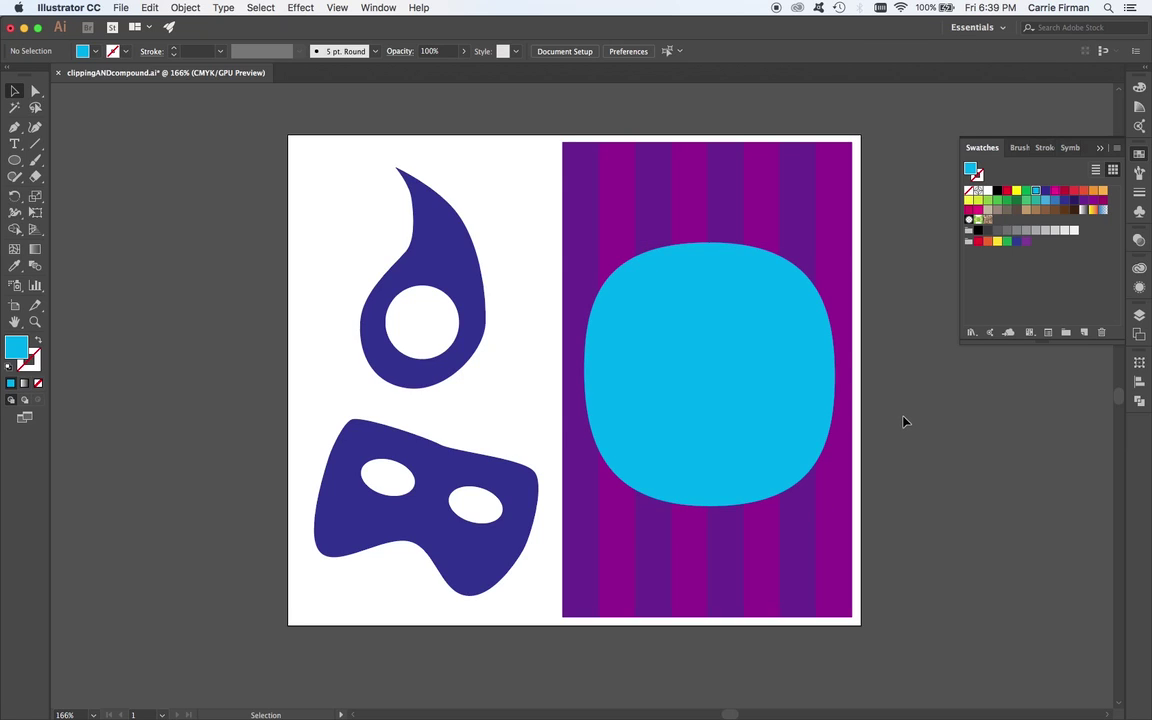
Show the Pathfinder panel beside the page.
left_click(1138, 401)
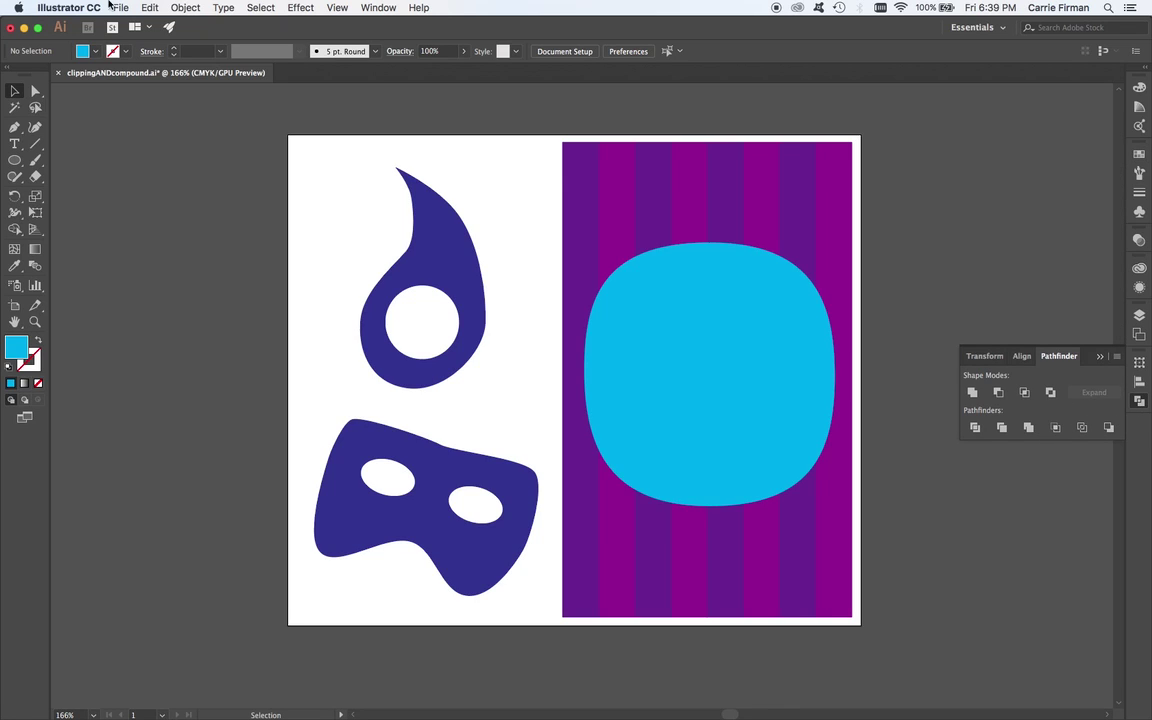
left_click(185, 8)
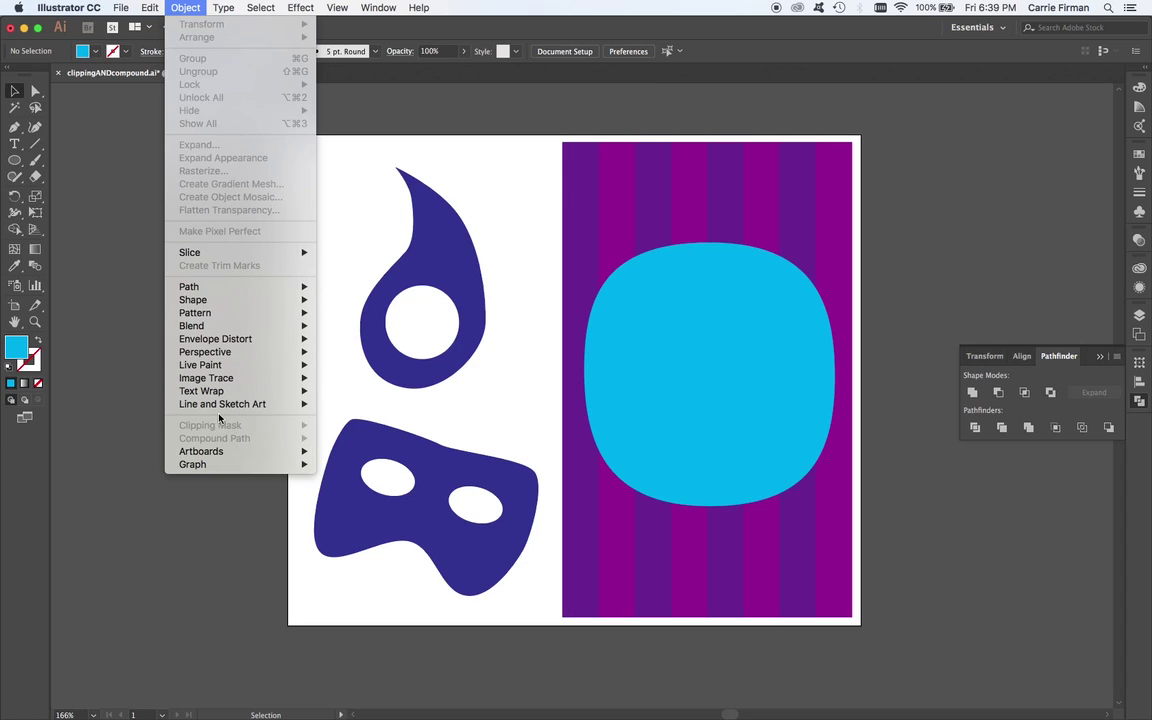
left_click(127, 341)
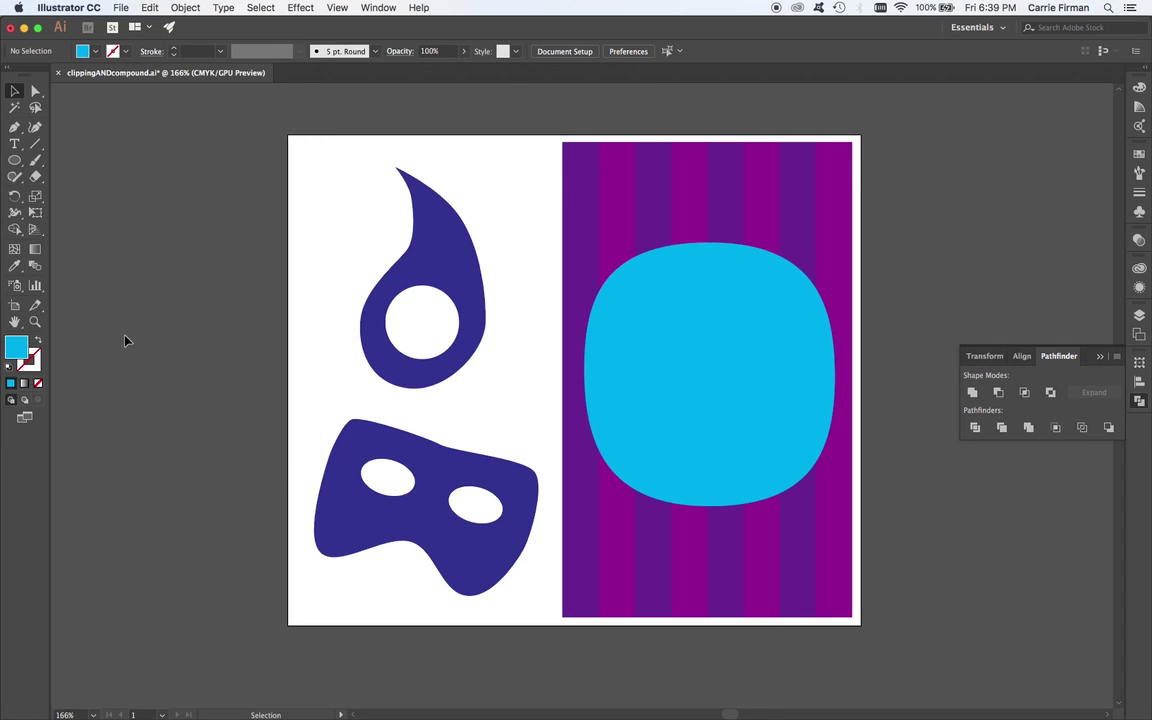
Switch to the InDesign demo.indd document and pan to reveal the pasteboard shapes.
key("a")
key("super+Tab")
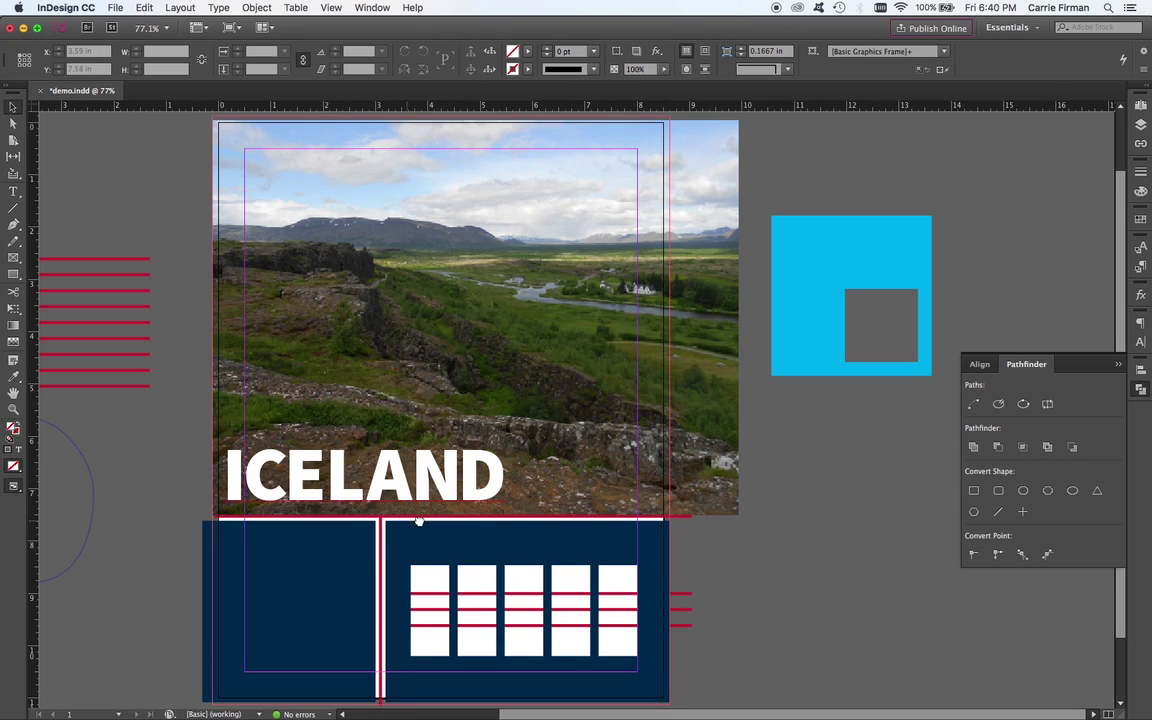
left_click_drag(419, 519, 660, 511)
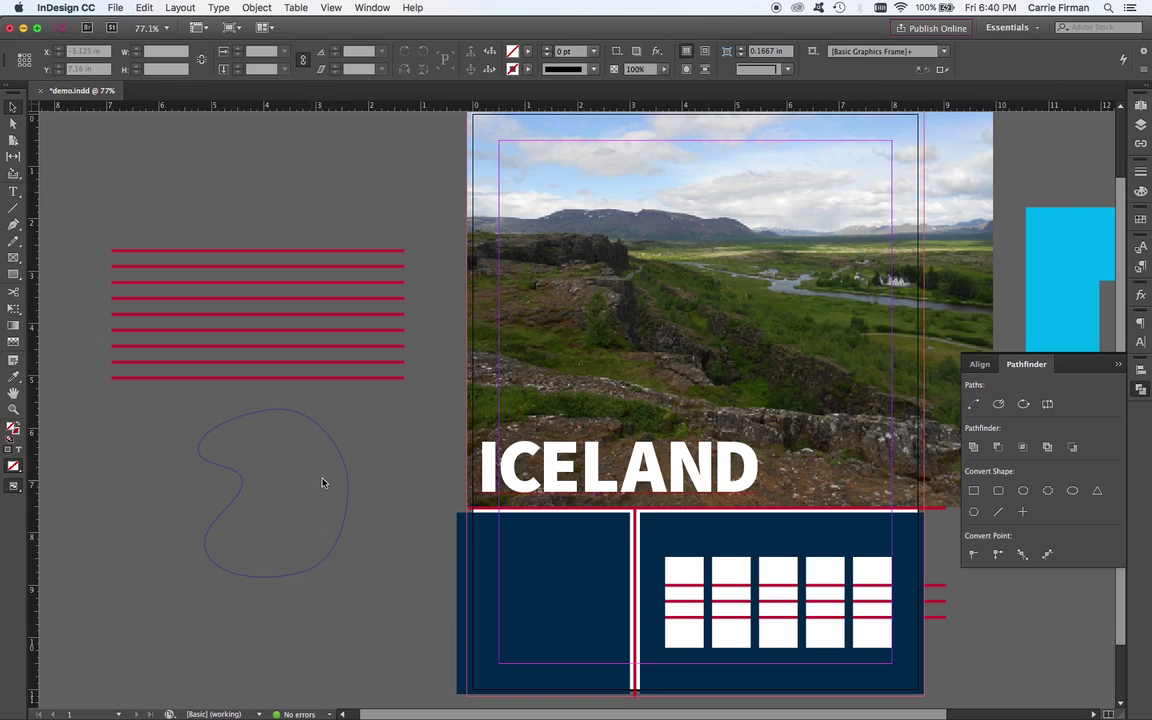
Move the blob outline slightly lower-left and keep the Rectangle Frame tool active.
mouse_move(340, 457)
left_mouse_down()
mouse_move(328, 479)
mouse_move(346, 478)
mouse_move(335, 478)
left_mouse_up()
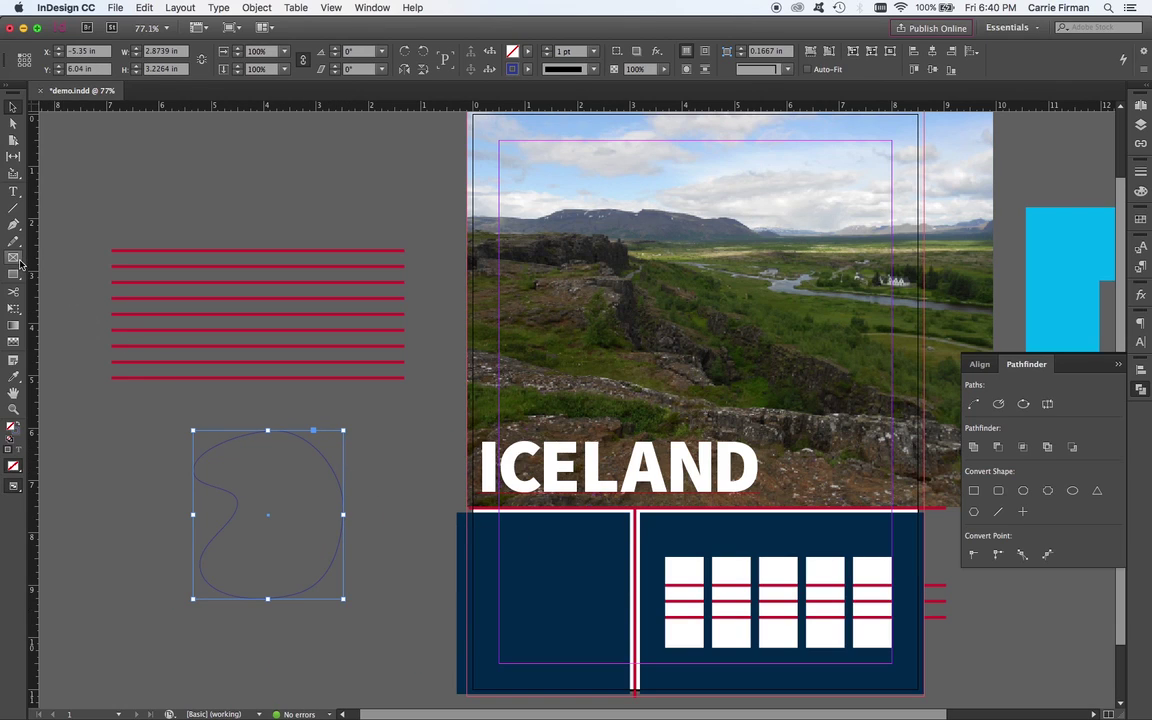
left_click(13, 241)
left_click(13, 258)
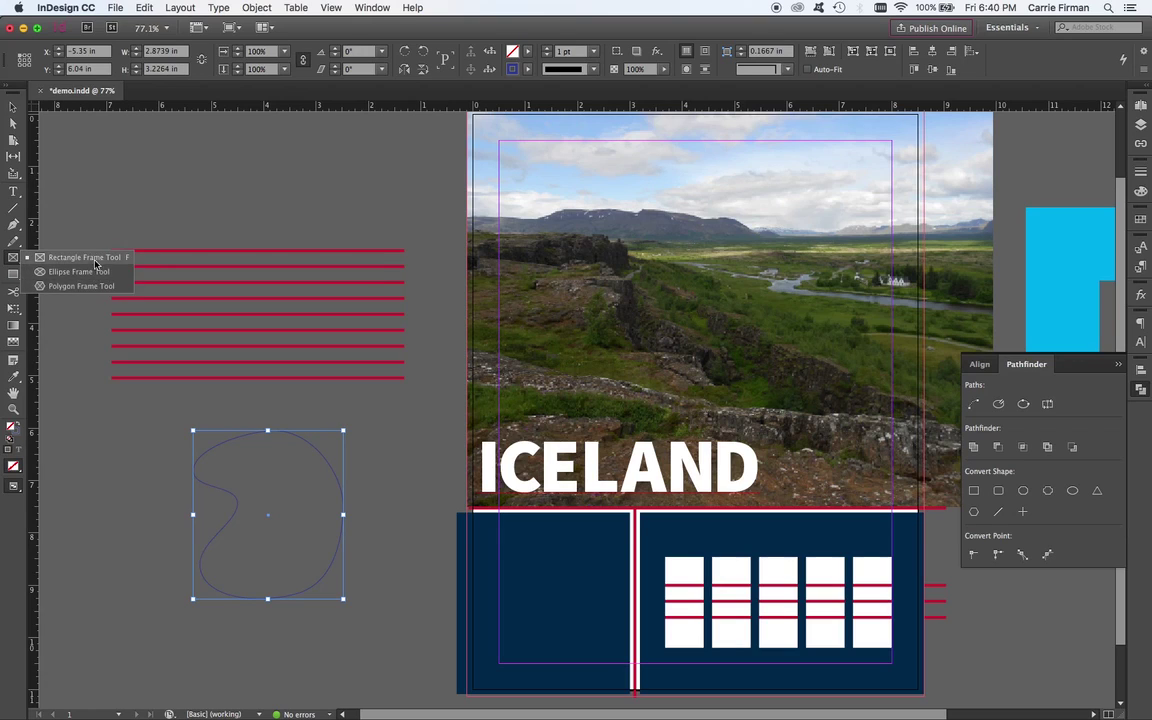
left_click(30, 257)
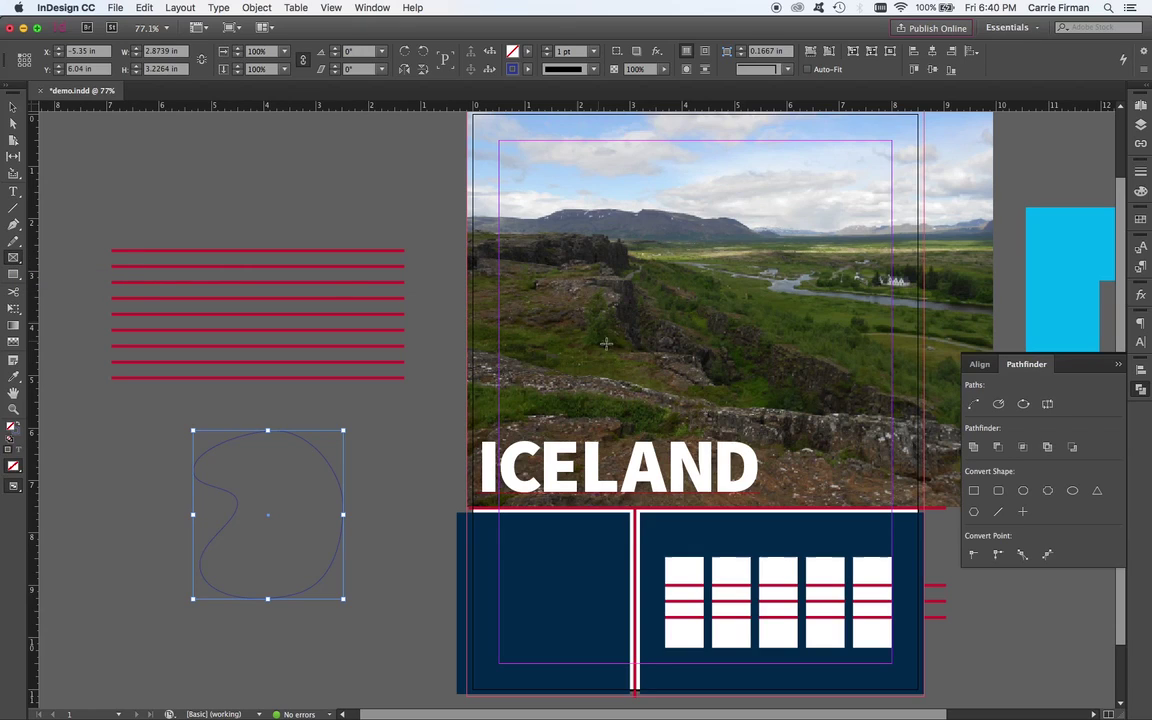
Marquee-select the nine red horizontal lines and group them with Cmd+G.
left_click(12, 104)
left_click(303, 322)
left_click(303, 322)
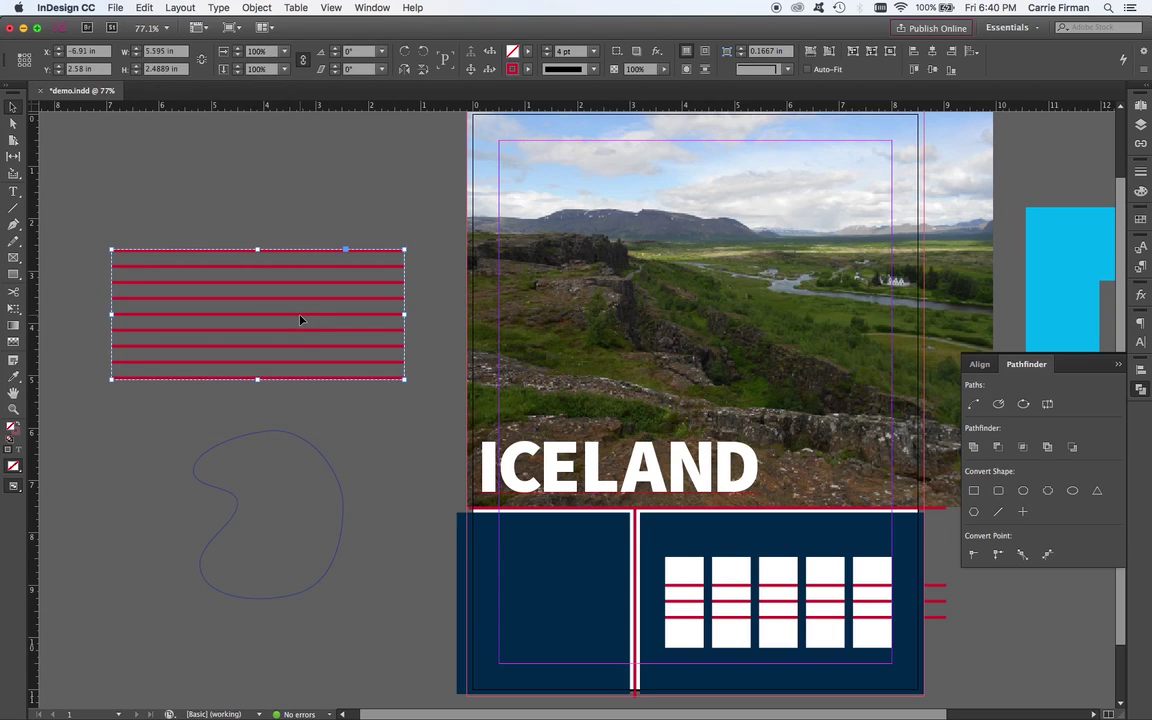
left_click(306, 240)
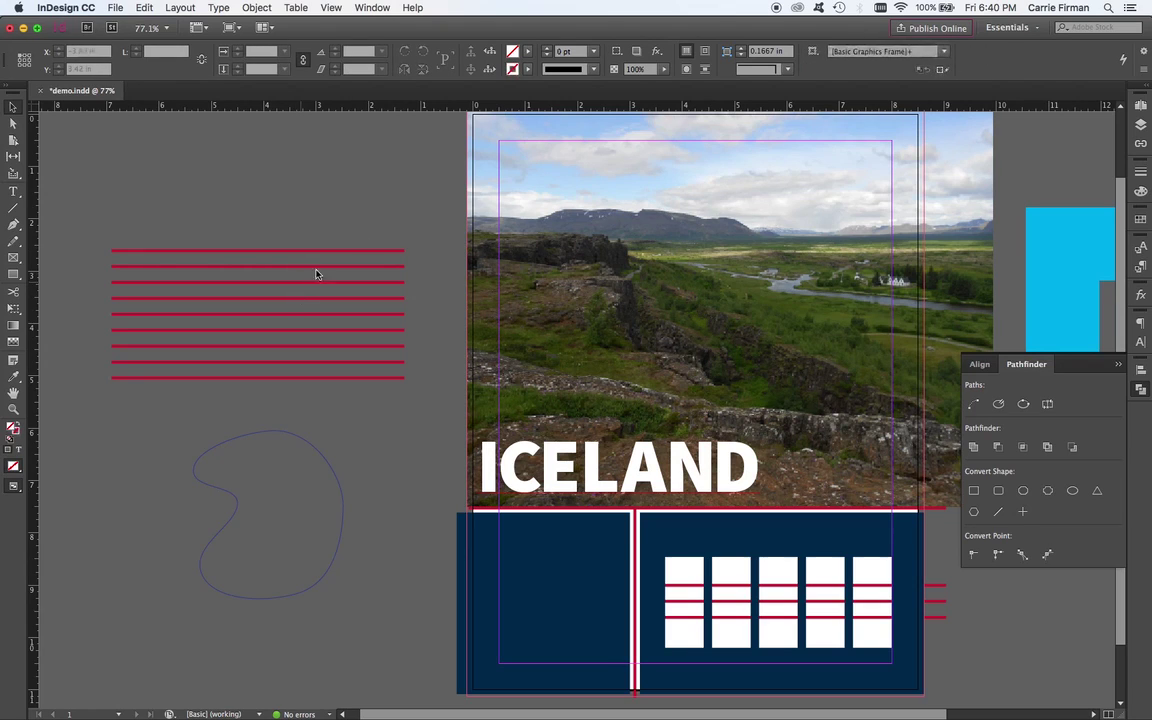
left_click(1140, 373)
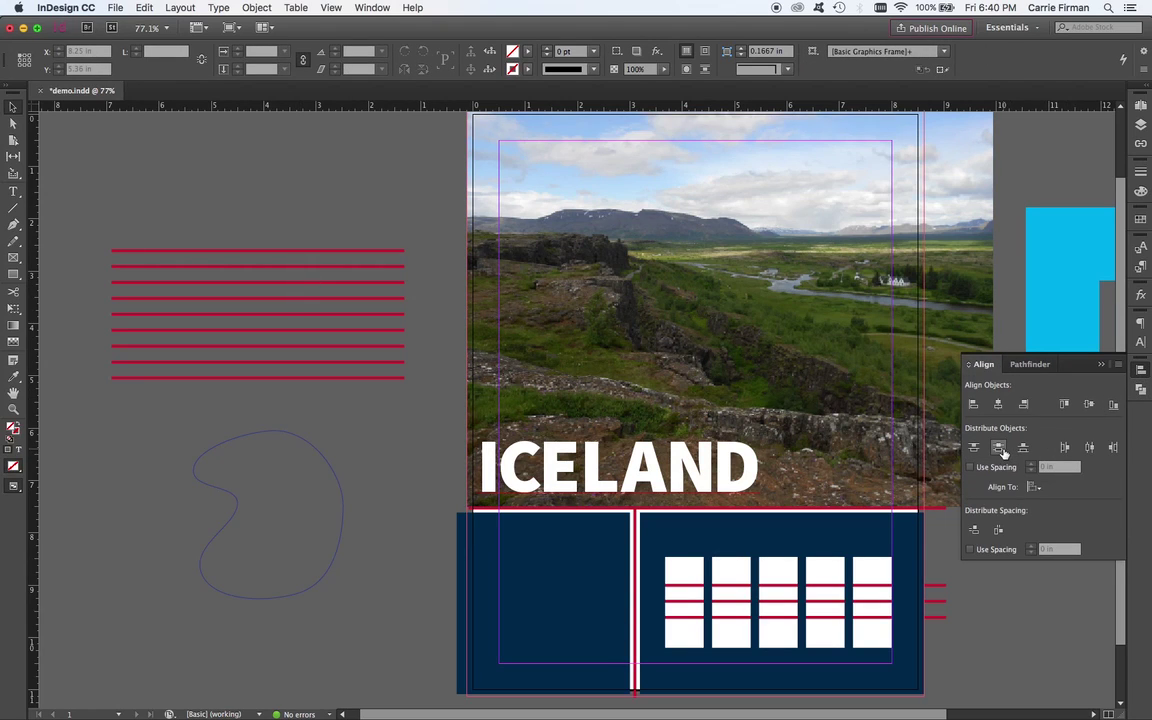
left_click_drag(247, 197, 325, 395)
key("super+g")
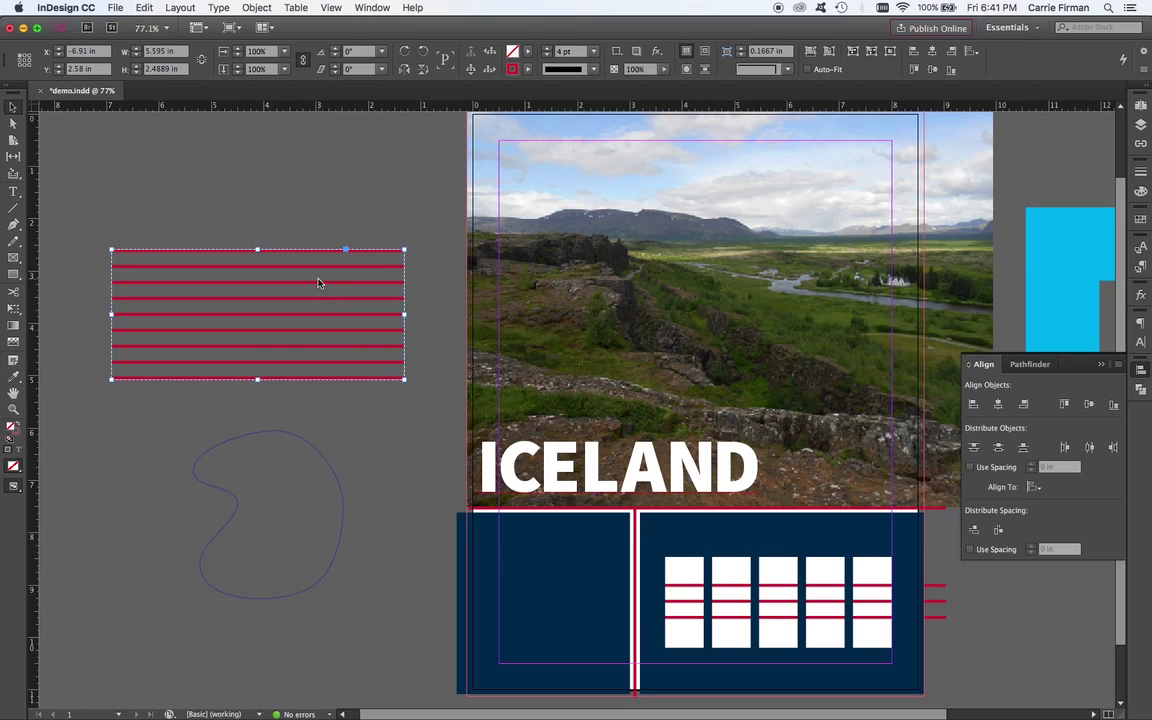
left_click(143, 8)
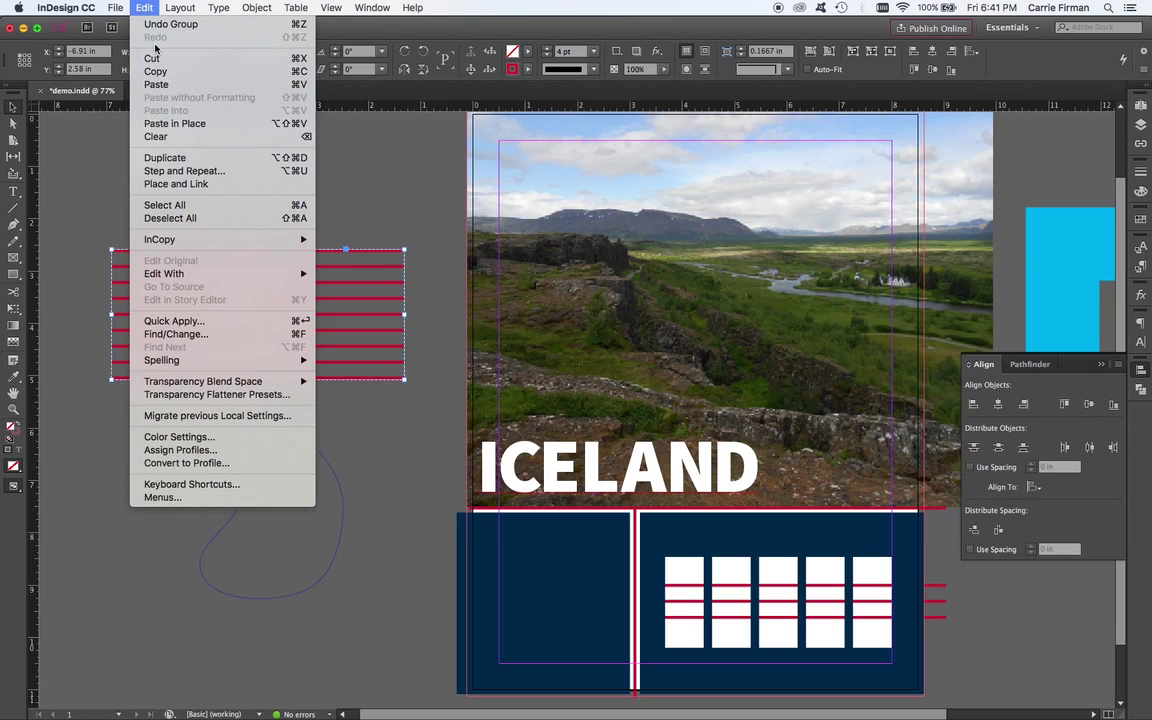
Copy the grouped red lines and use Edit > Paste Into to place them inside the blob.
left_click(183, 72)
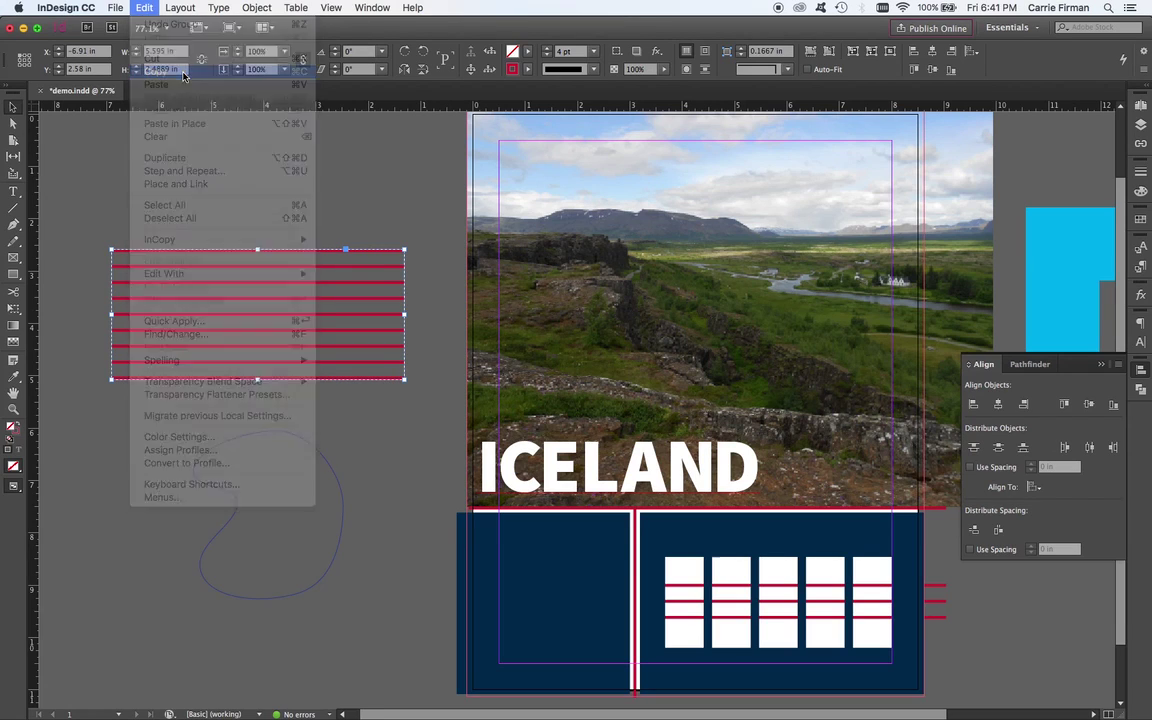
left_click(313, 452)
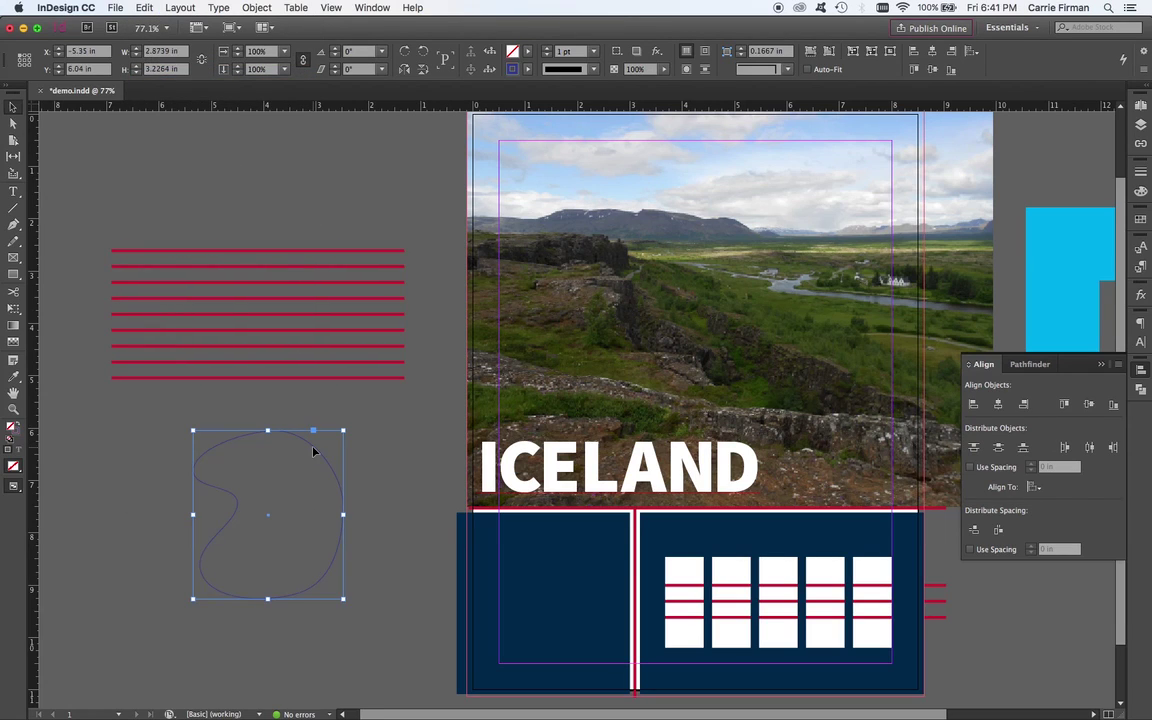
left_click(144, 6)
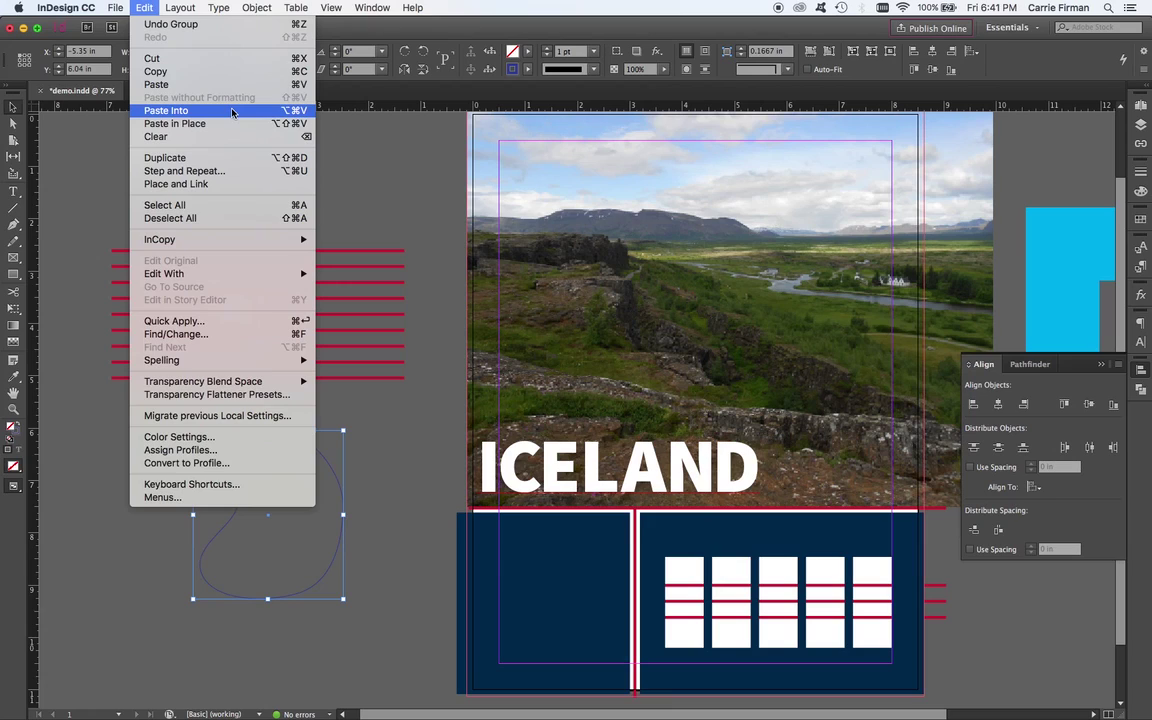
left_click(166, 110)
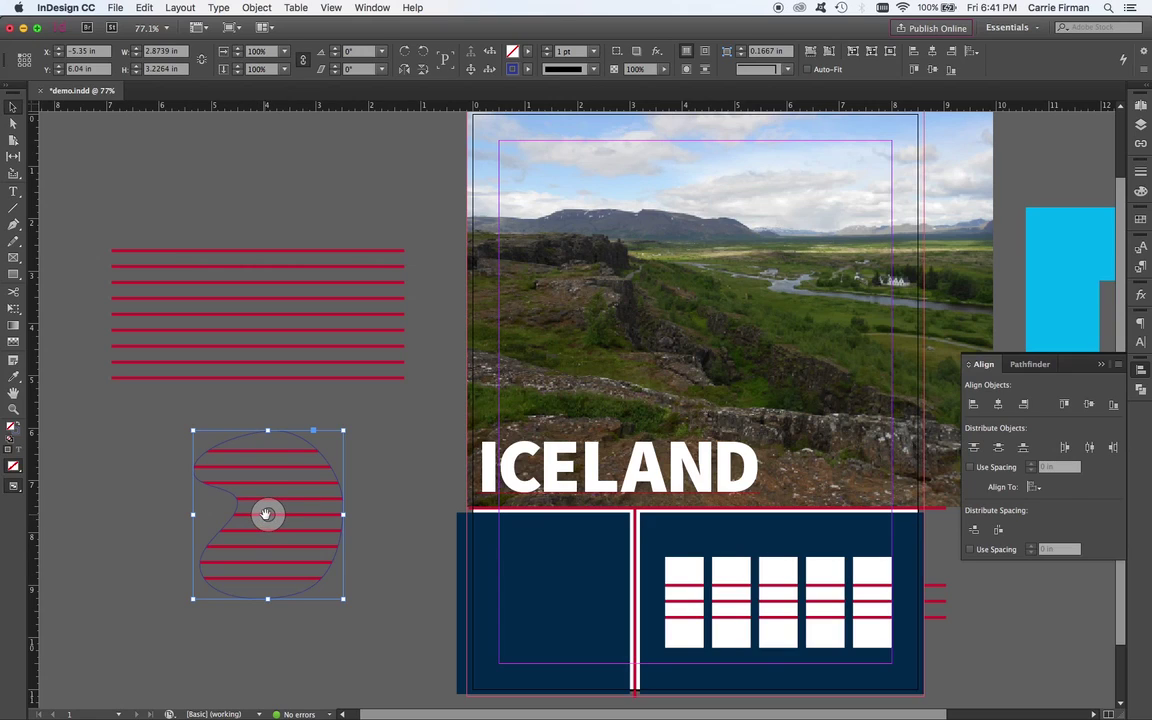
Enlarge the stripes inside the blob and rotate them to about -110° so they run diagonally.
left_click(267, 514)
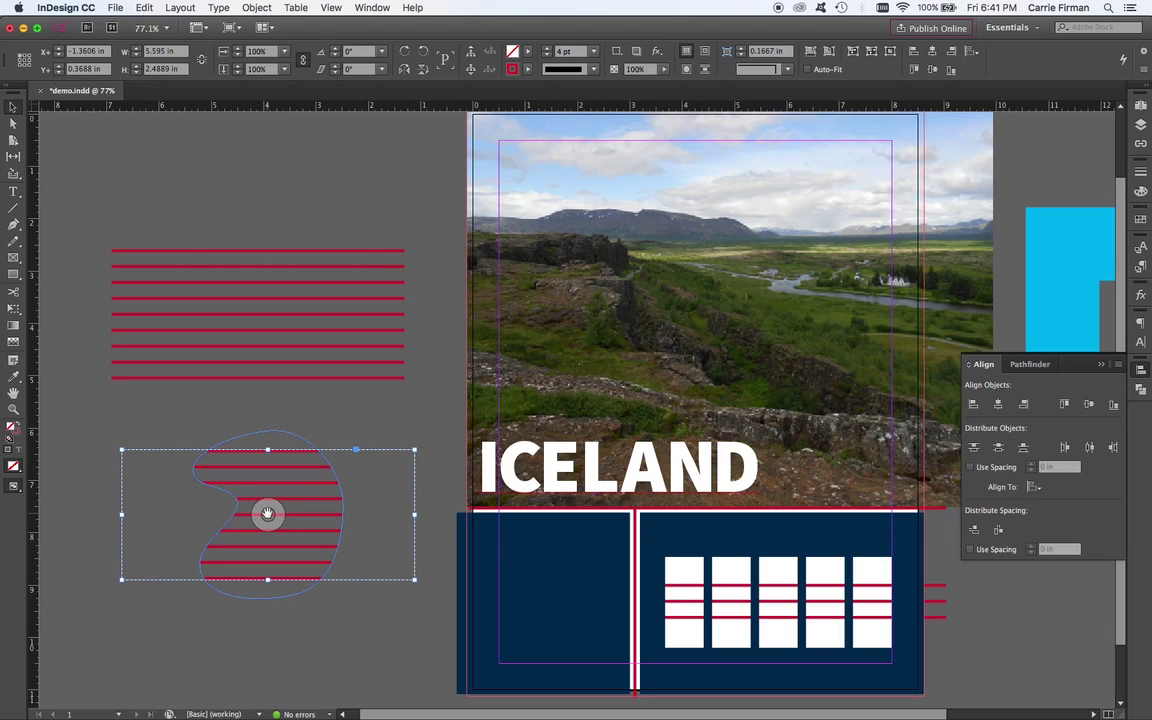
left_click_drag(267, 514, 269, 514)
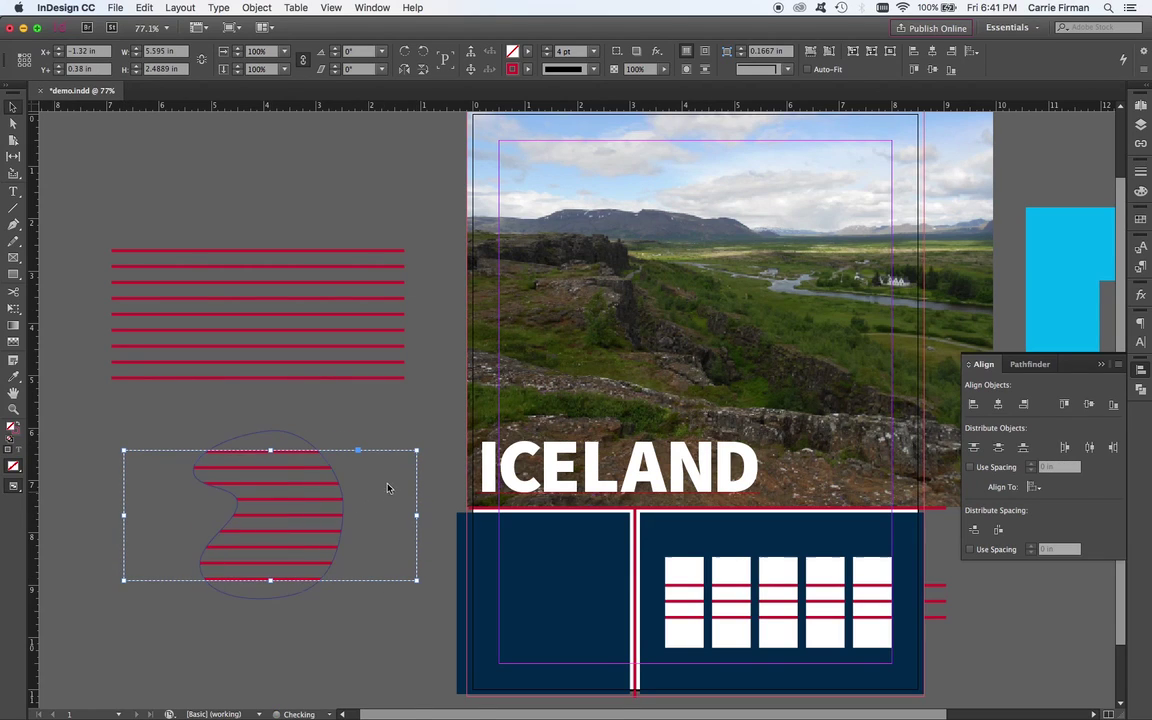
left_click_drag(418, 449, 436, 441)
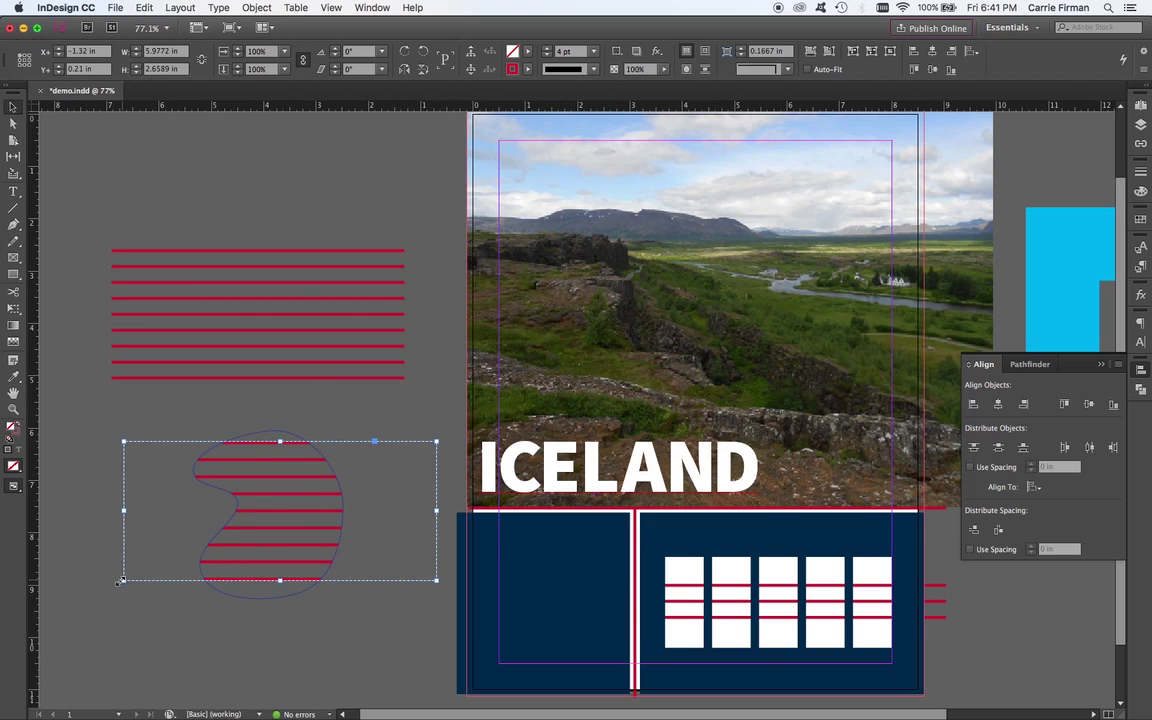
left_click_drag(120, 581, 101, 590)
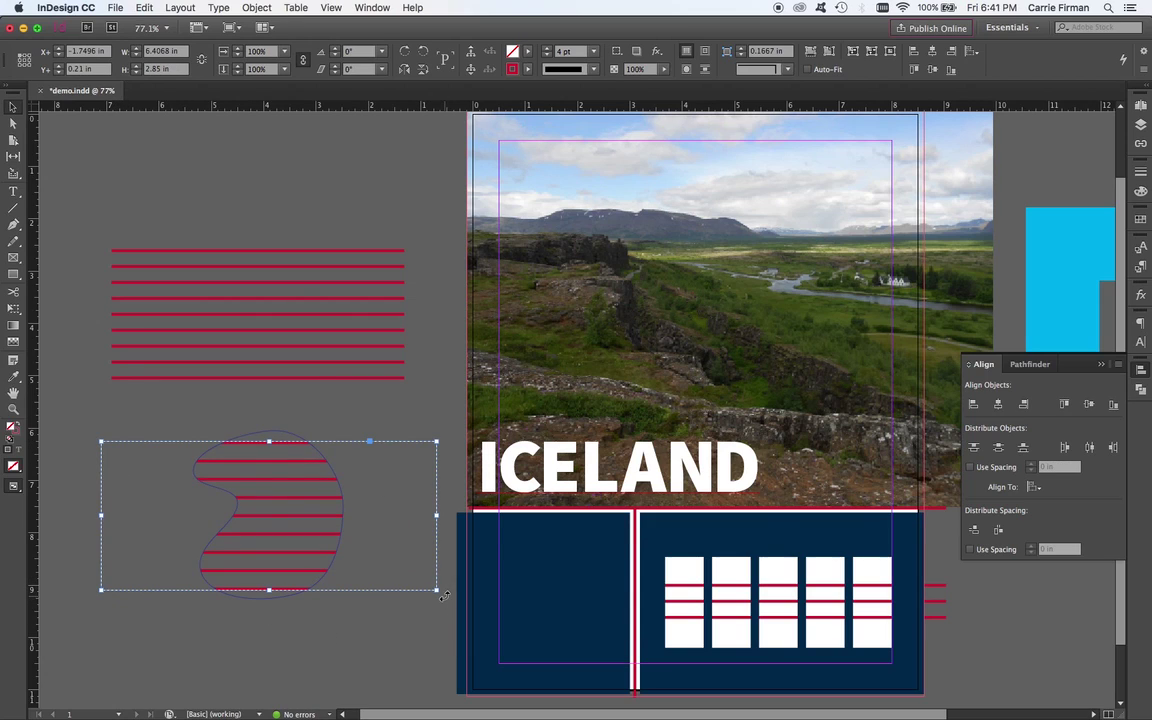
mouse_move(447, 600)
left_mouse_down()
mouse_move(437, 656)
mouse_move(215, 645)
mouse_move(128, 701)
mouse_move(98, 682)
left_mouse_up()
Nudge the rotated stripes slightly up-left within the blob, then deselect.
left_click(387, 578)
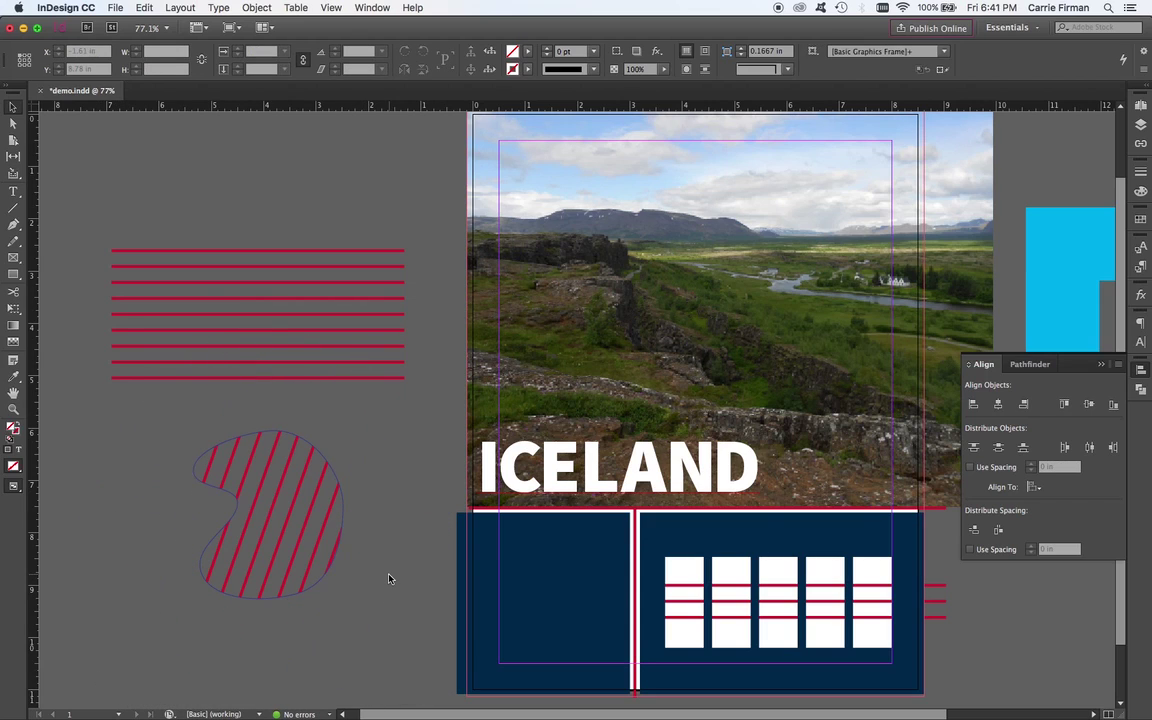
left_click(270, 514)
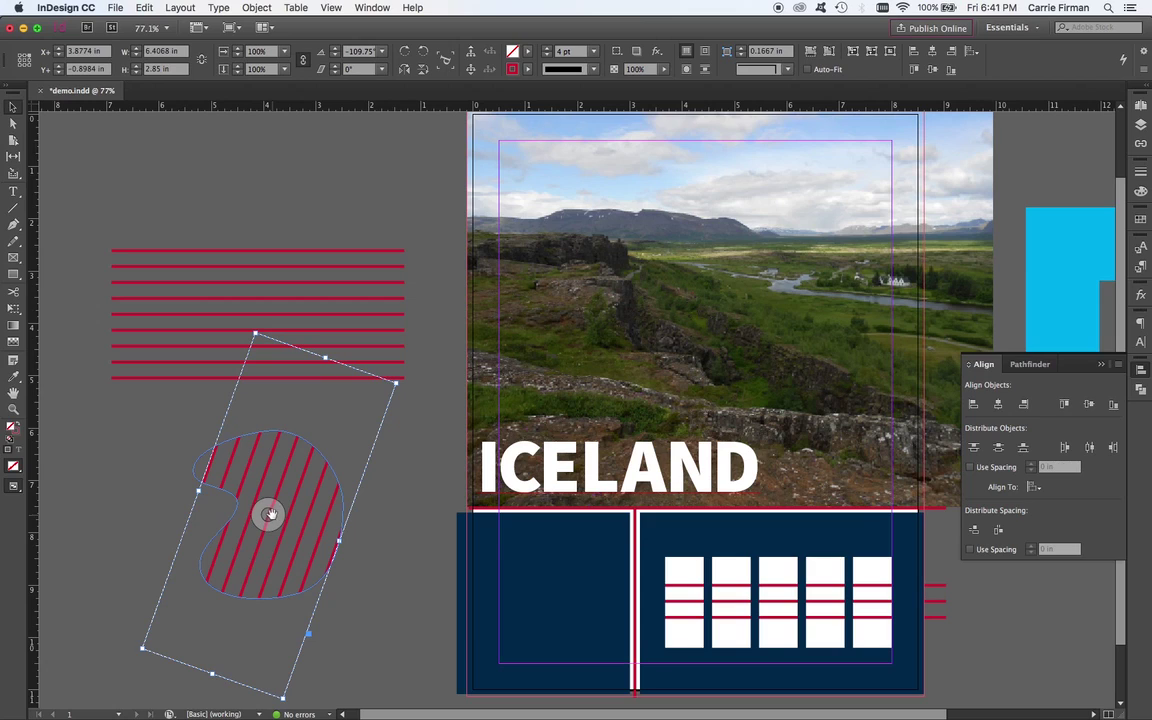
left_click_drag(270, 514, 268, 512)
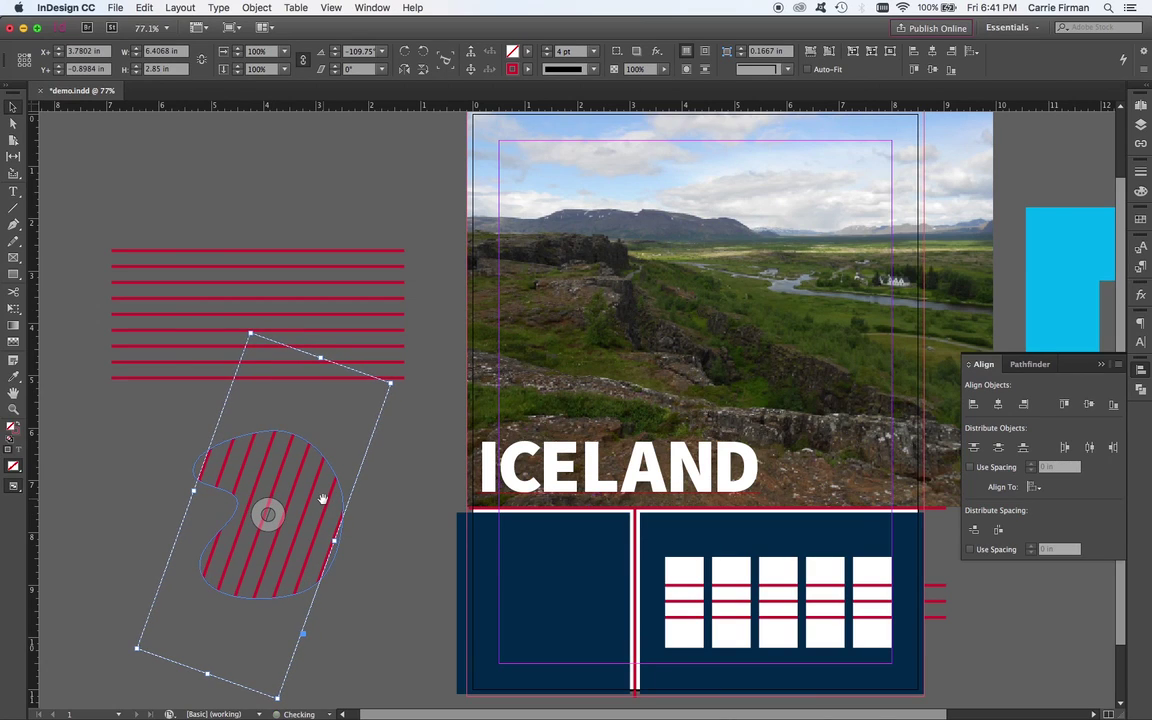
key("Left")
key("Left")
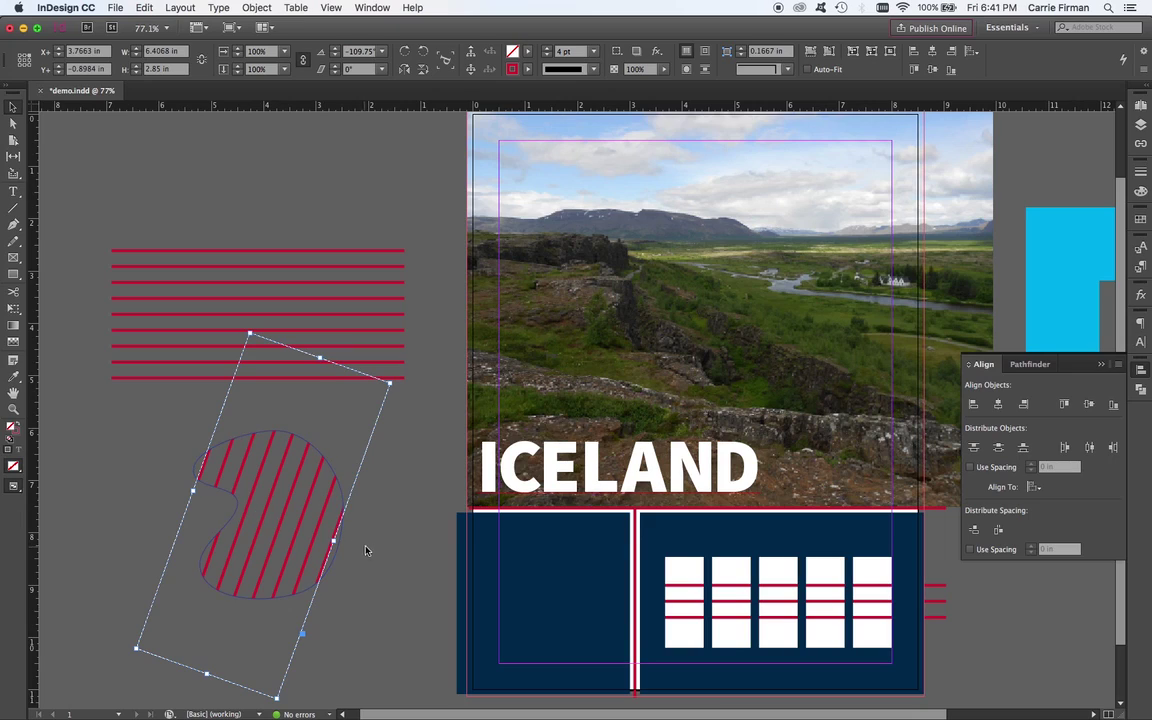
left_click(365, 550)
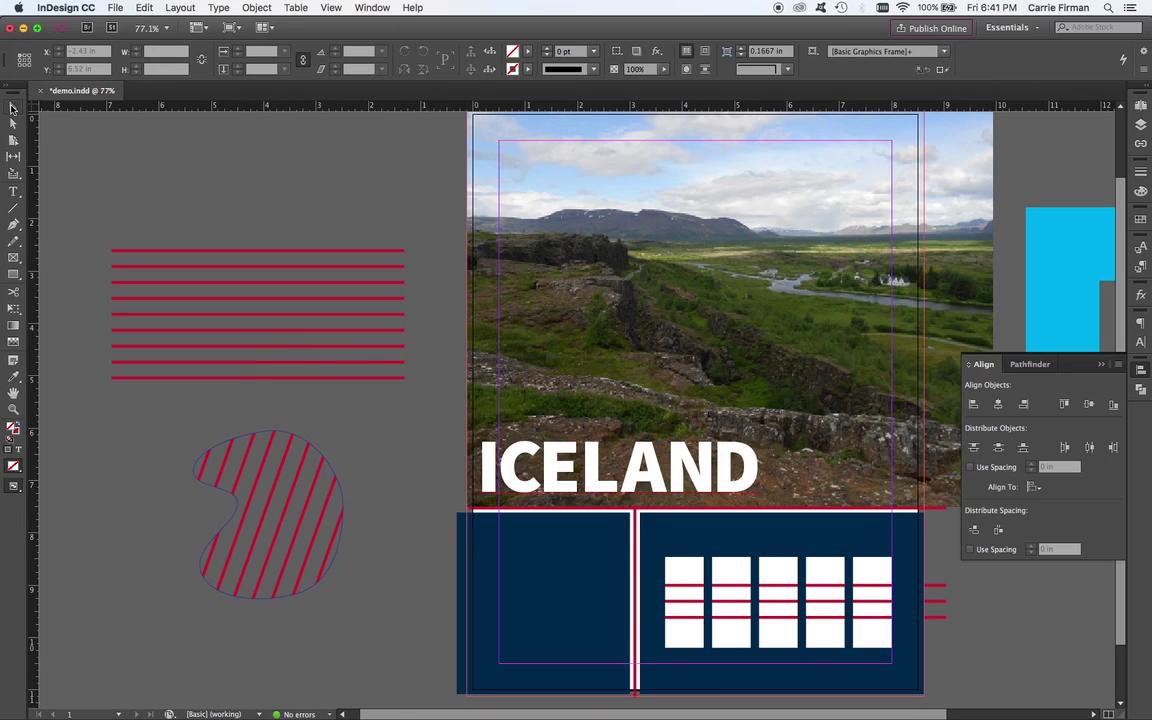
Browse the Object menu's Clipping Path options.
left_click(257, 8)
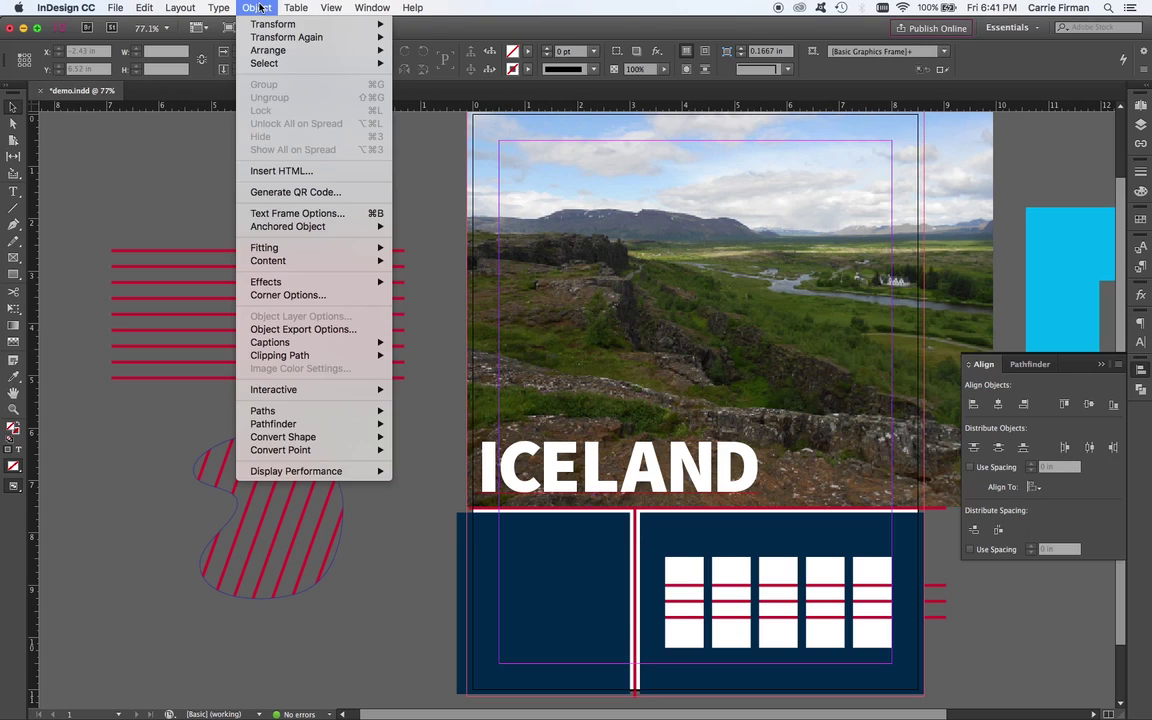
mouse_move(306, 356)
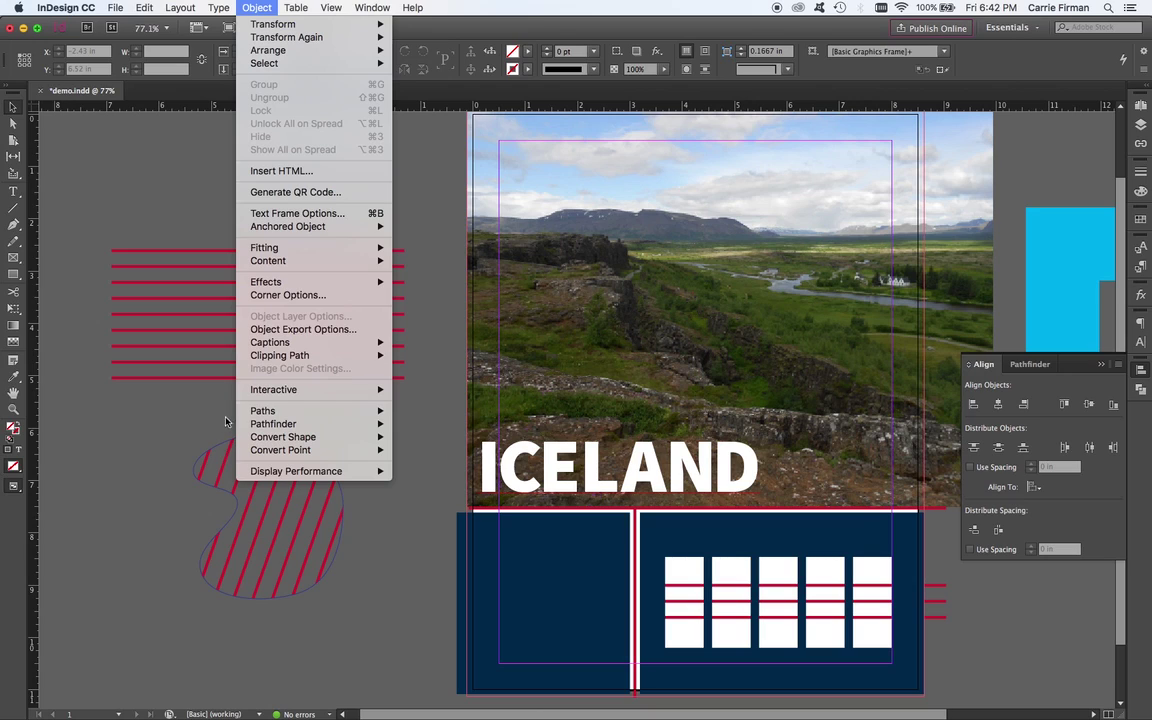
Close the menu, select the ICELAND text frame and centre the page in view.
left_click(187, 412)
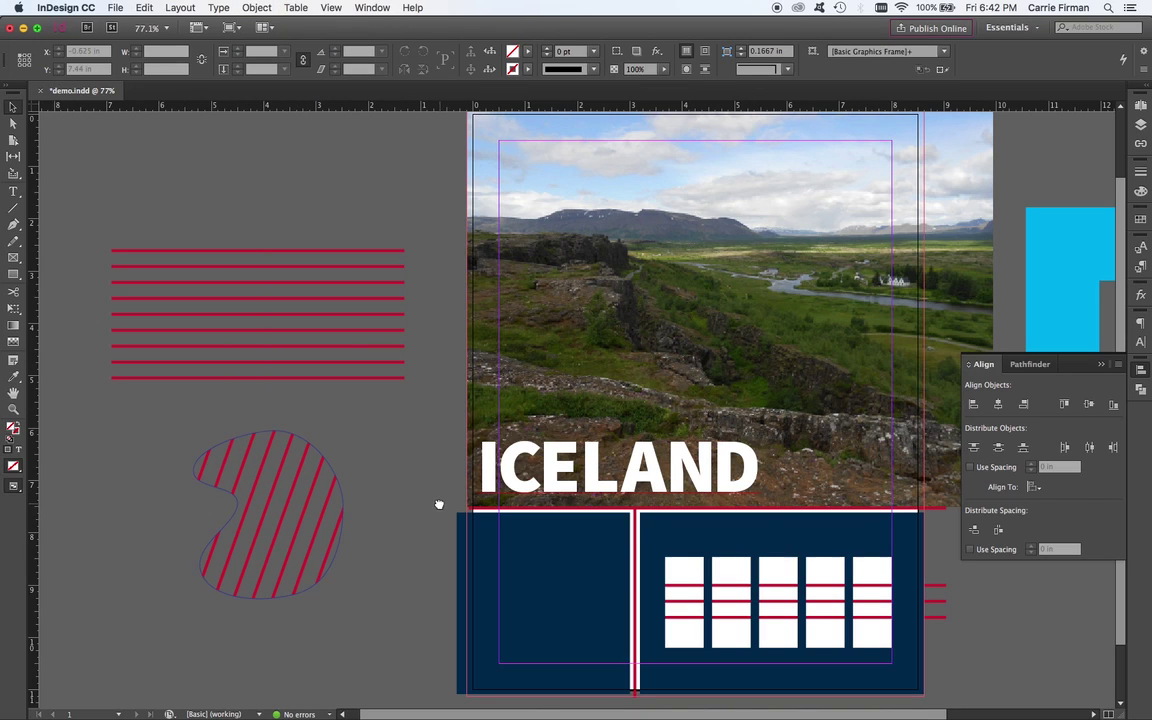
left_click_drag(438, 504, 157, 507)
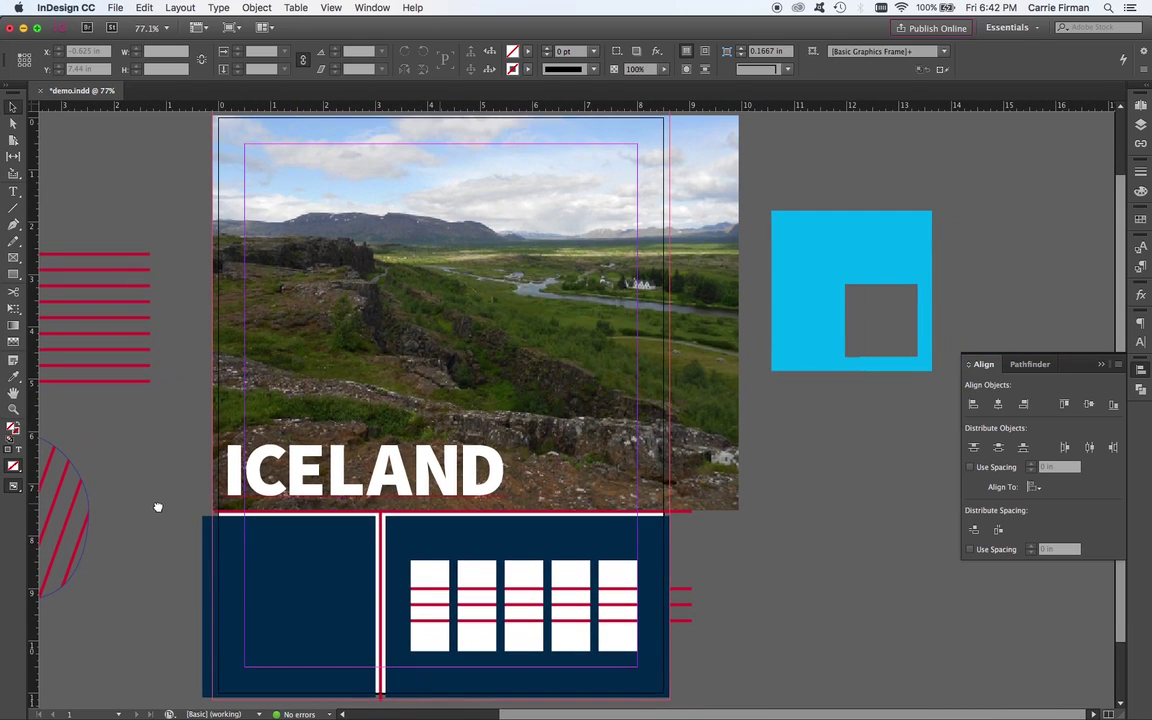
left_click(403, 487)
left_click_drag(403, 487, 519, 493)
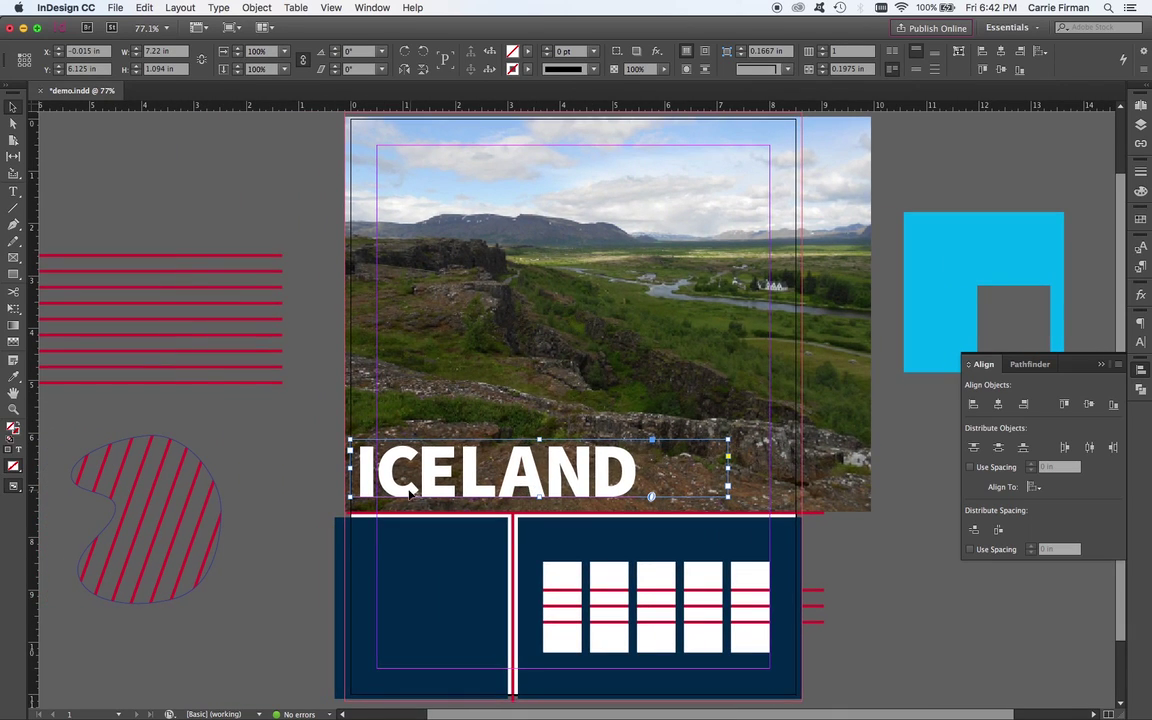
scroll(400, 460, "right", 3)
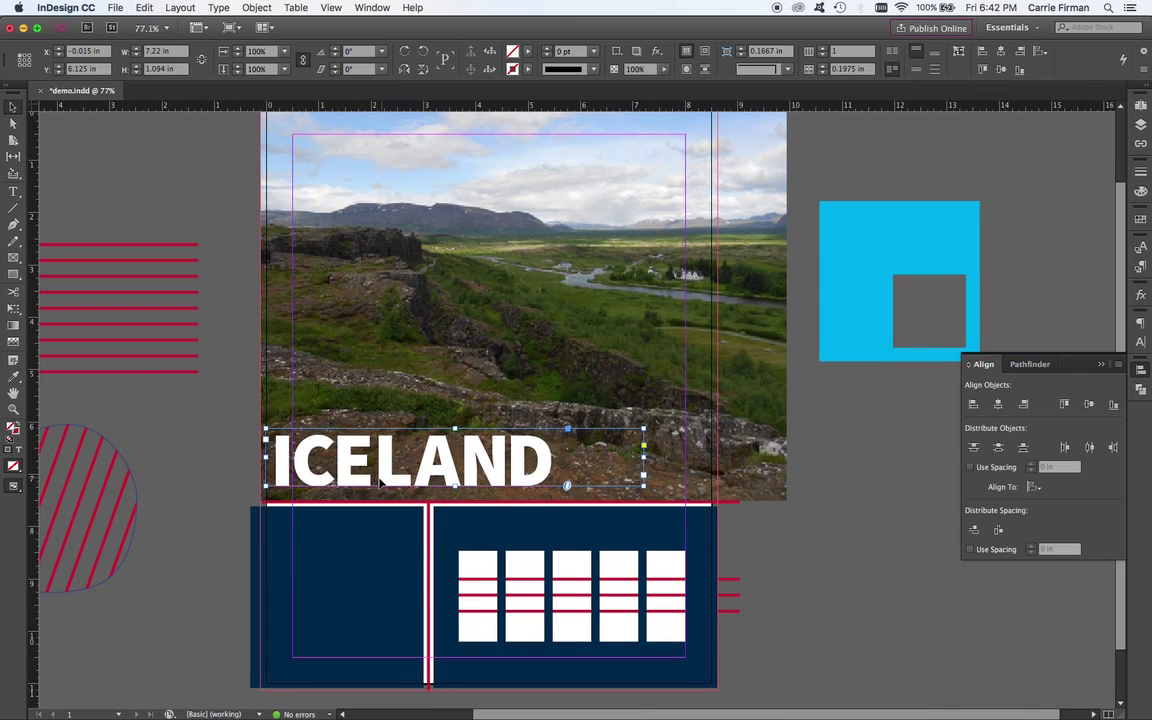
Adjust the kerning between the letter pairs of ICELAND, ending at a value of 43.
double_click(352, 455)
key("shift+End")
double_click(352, 455)
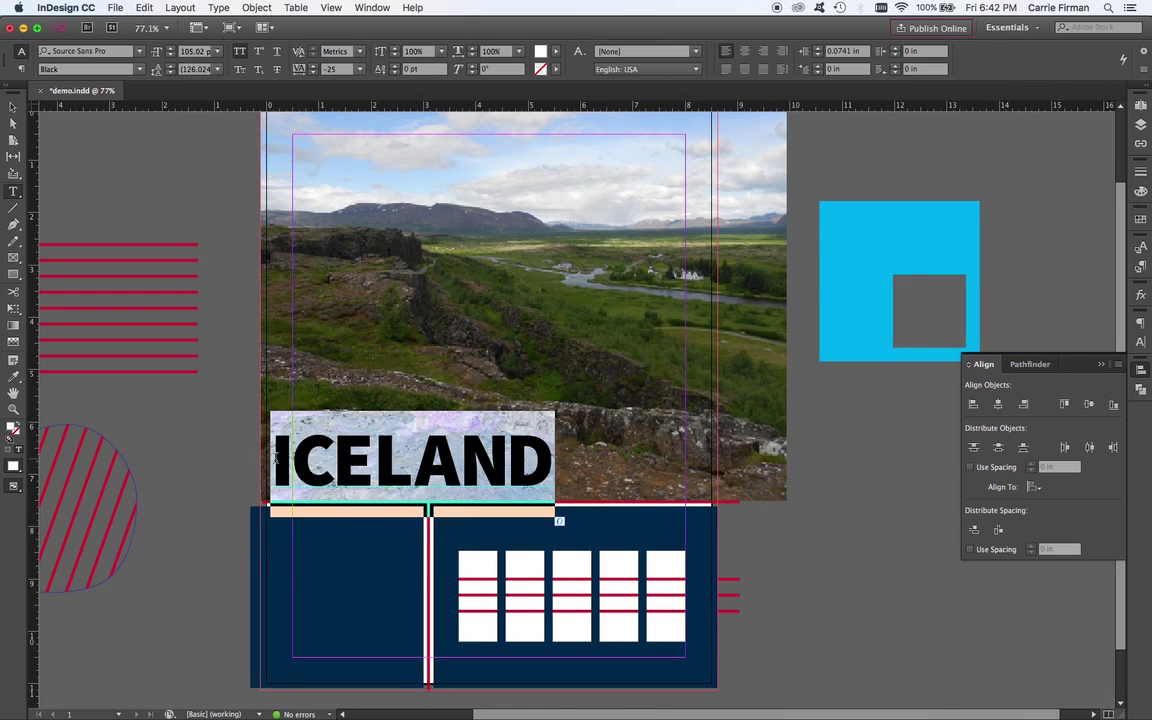
left_click(350, 418)
left_click_drag(420, 418, 265, 418)
left_click(383, 470)
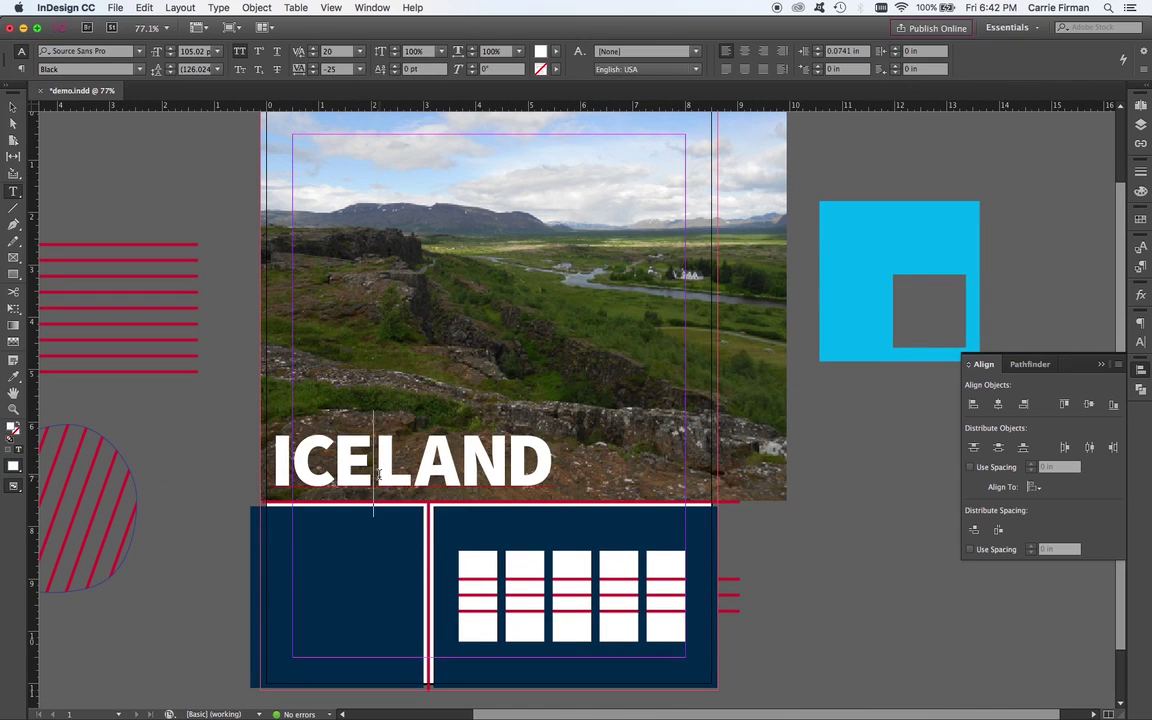
key("alt+Left")
key("Right")
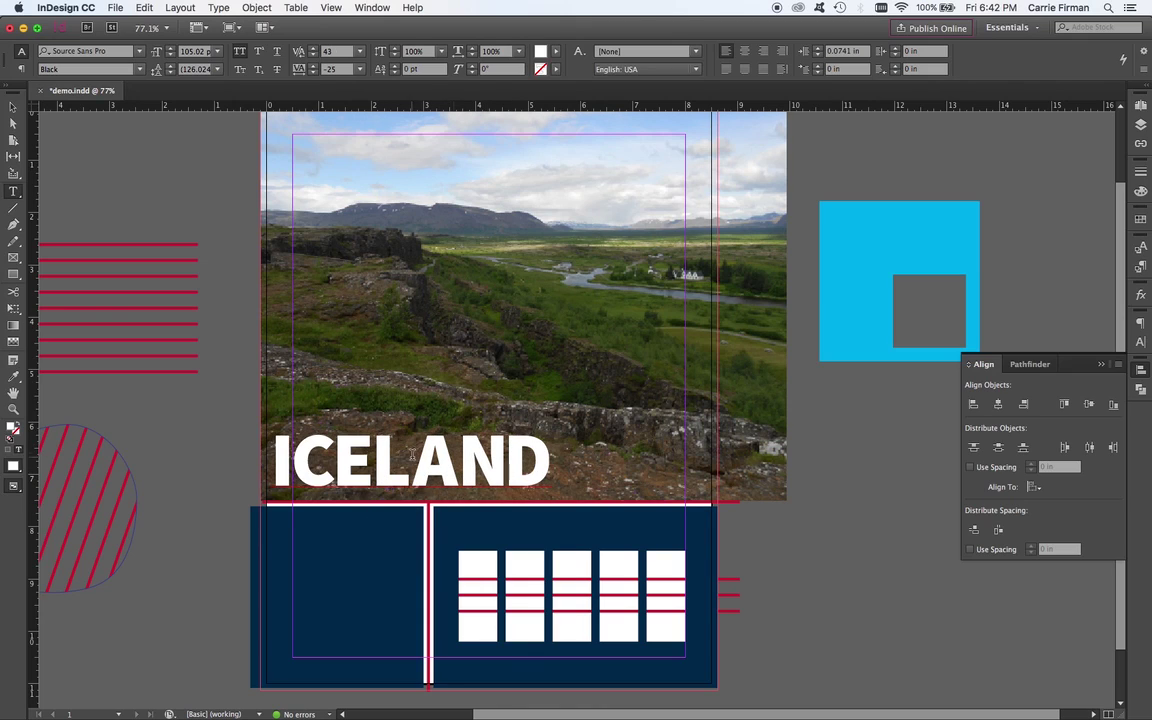
key("Escape")
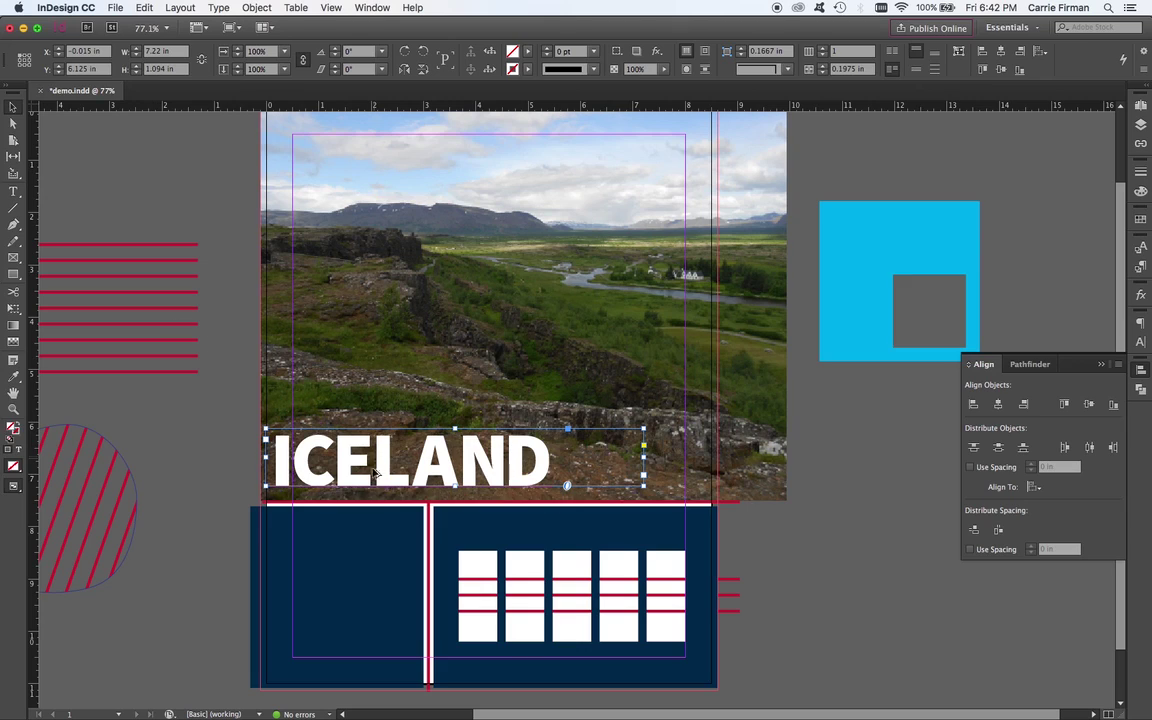
Duplicate the ICELAND frame onto the pasteboard as a live-text copy beside the page.
left_click_drag(315, 480, 867, 474)
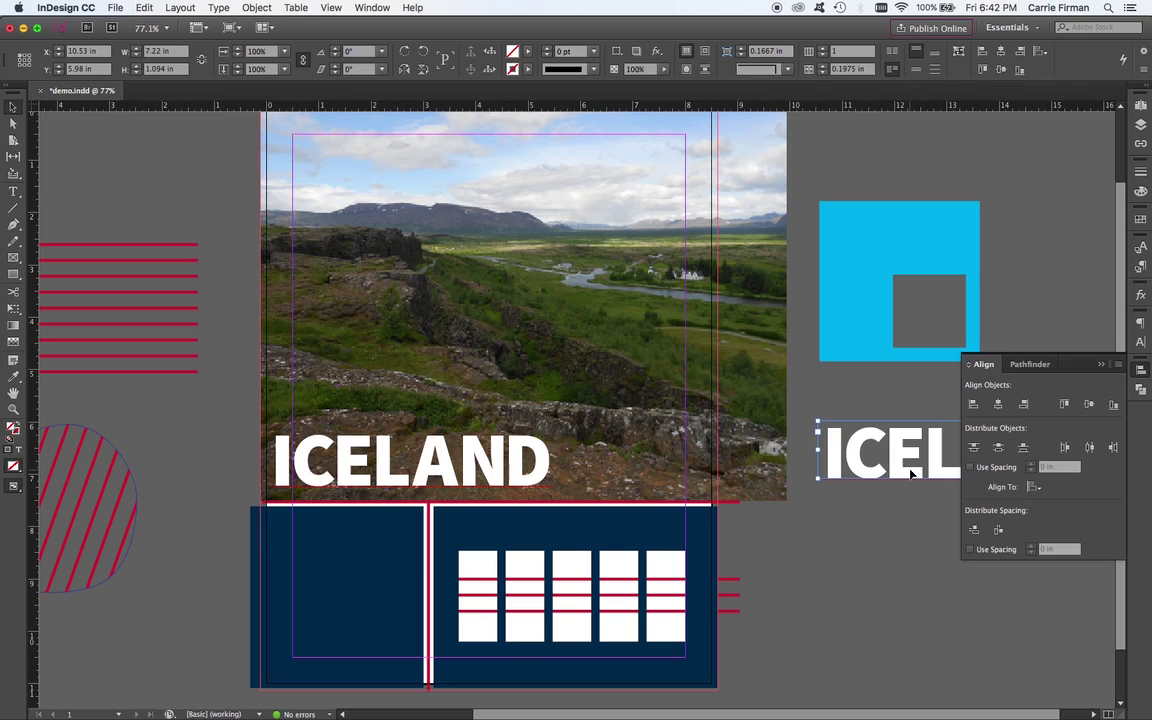
left_click_drag(910, 470, 889, 450)
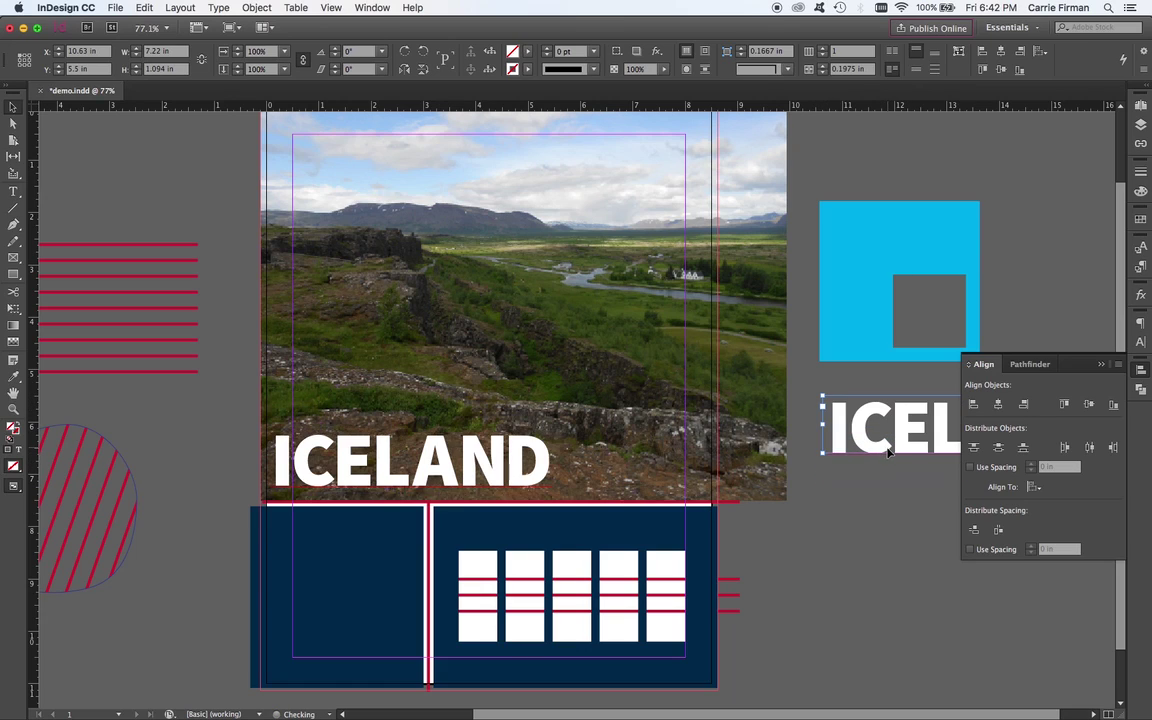
left_click(349, 479)
Convert the original ICELAND text on the photo to outlines (5.2262 × 0.9831 in).
left_click(268, 5)
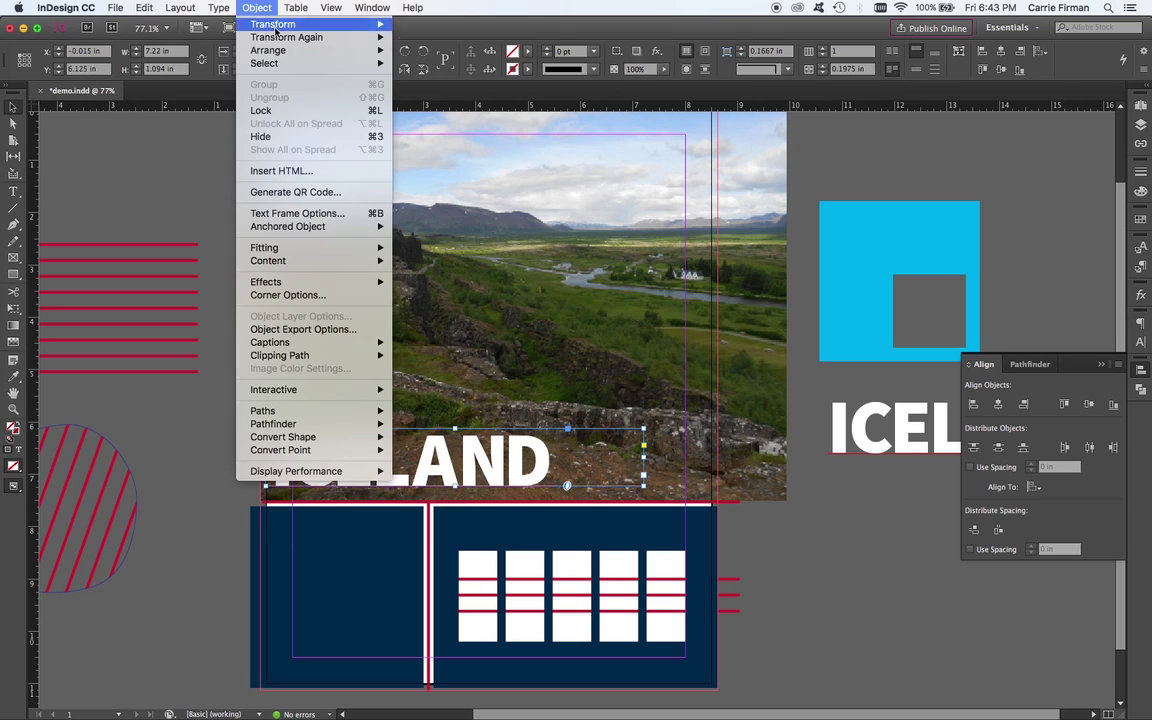
mouse_move(228, 5)
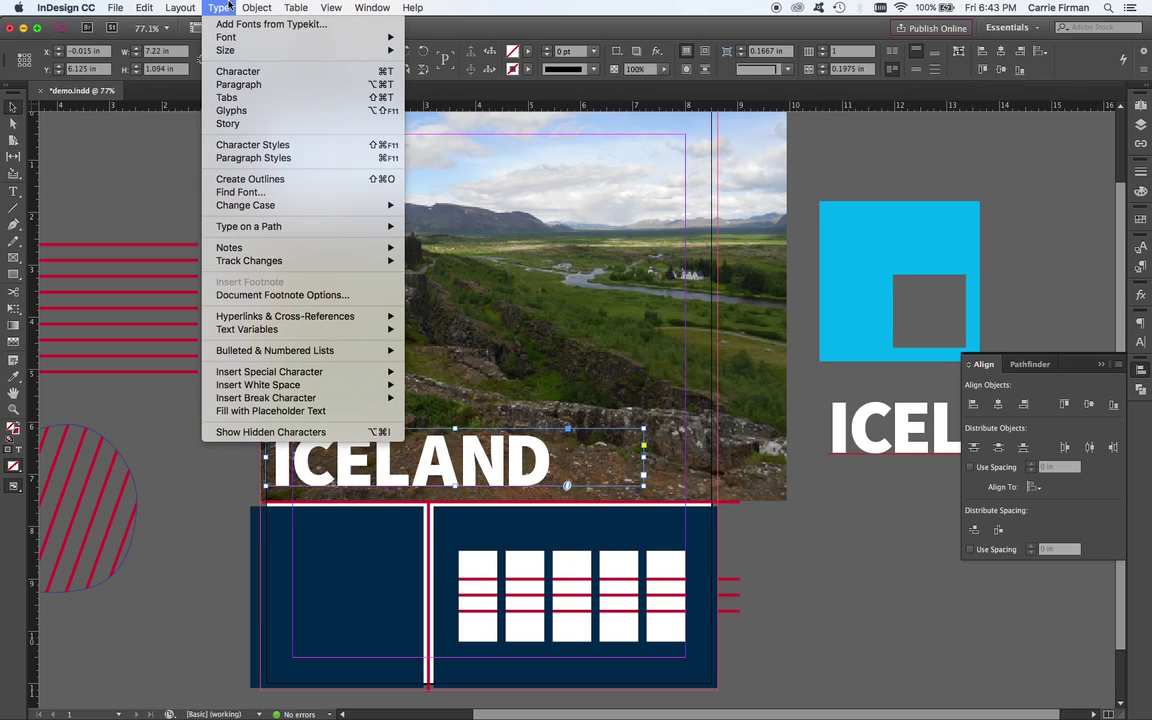
left_click(303, 182)
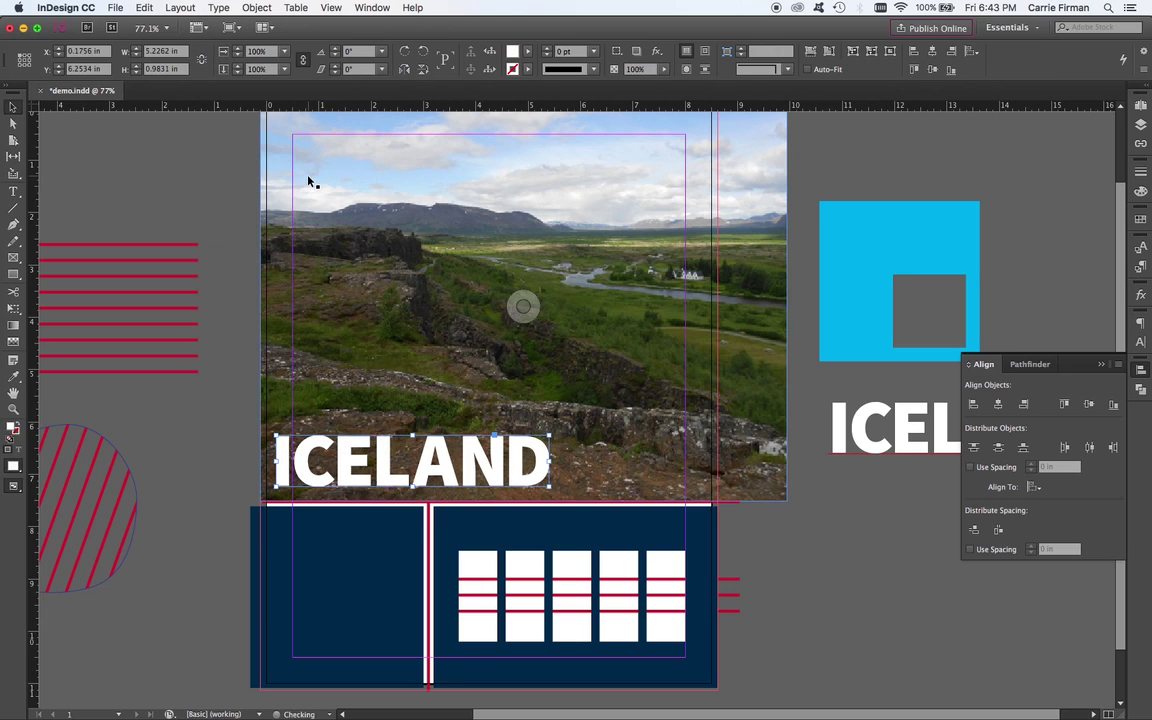
Shift the ICELAND outlines slightly up-right, undo pasting the red stripes into them, and select the landscape photo.
left_click_drag(495, 475, 521, 466)
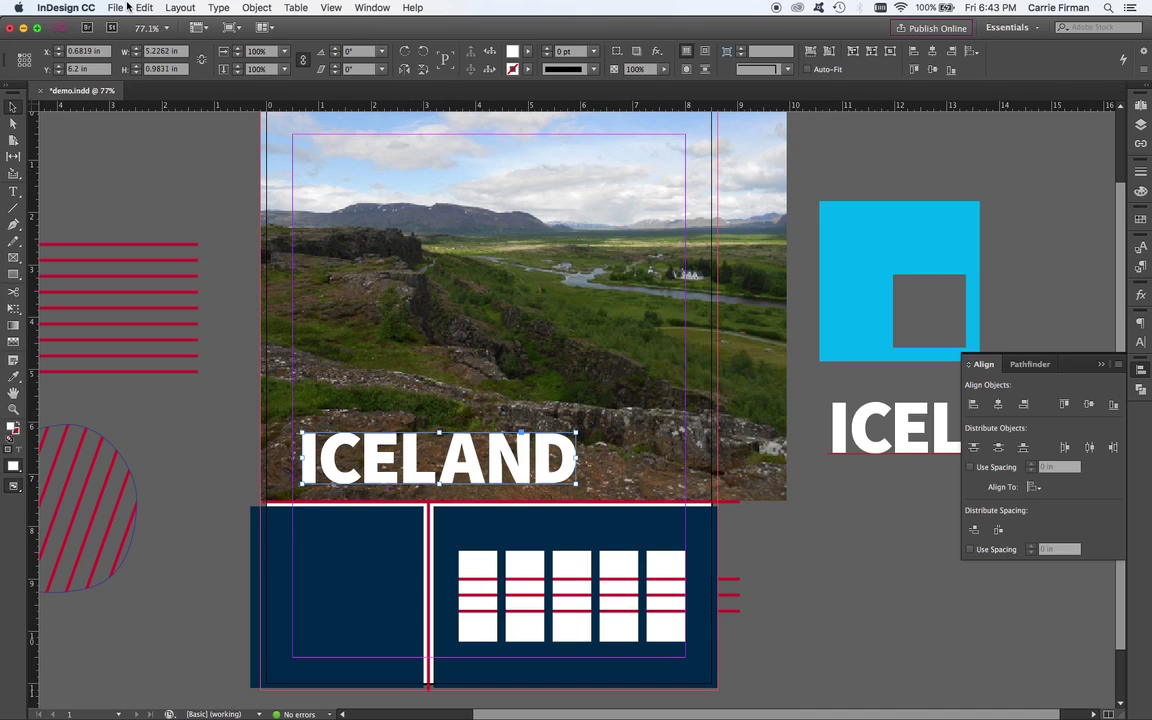
left_click(144, 7)
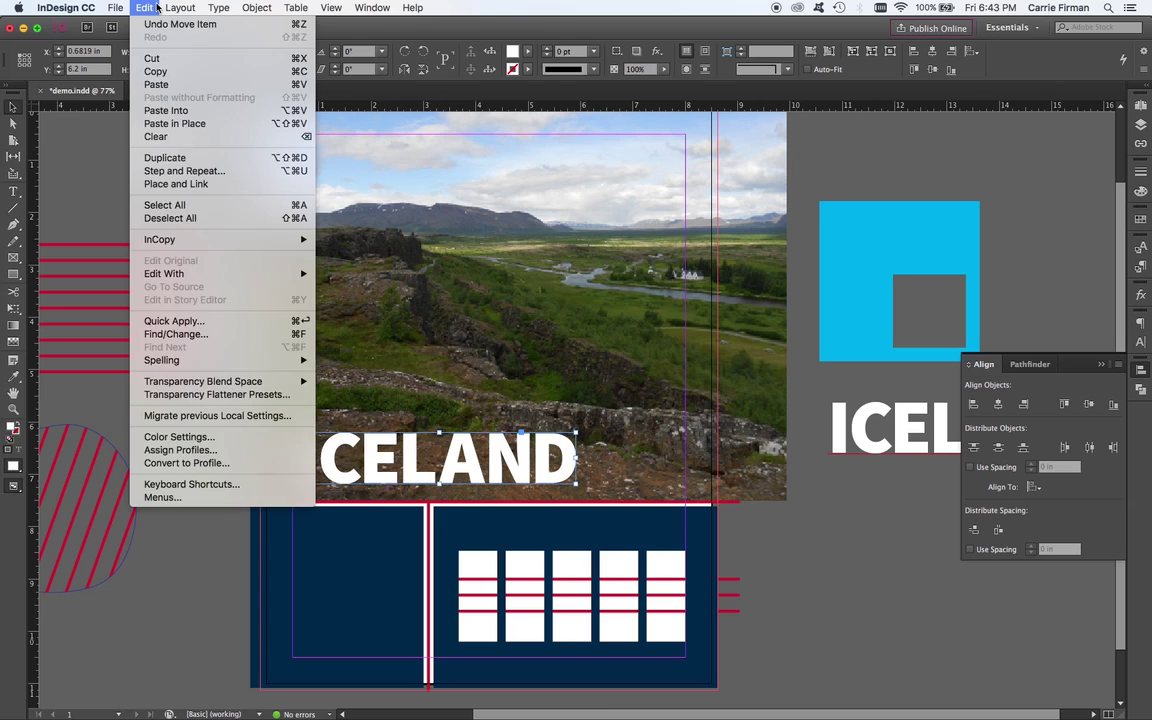
left_click(160, 110)
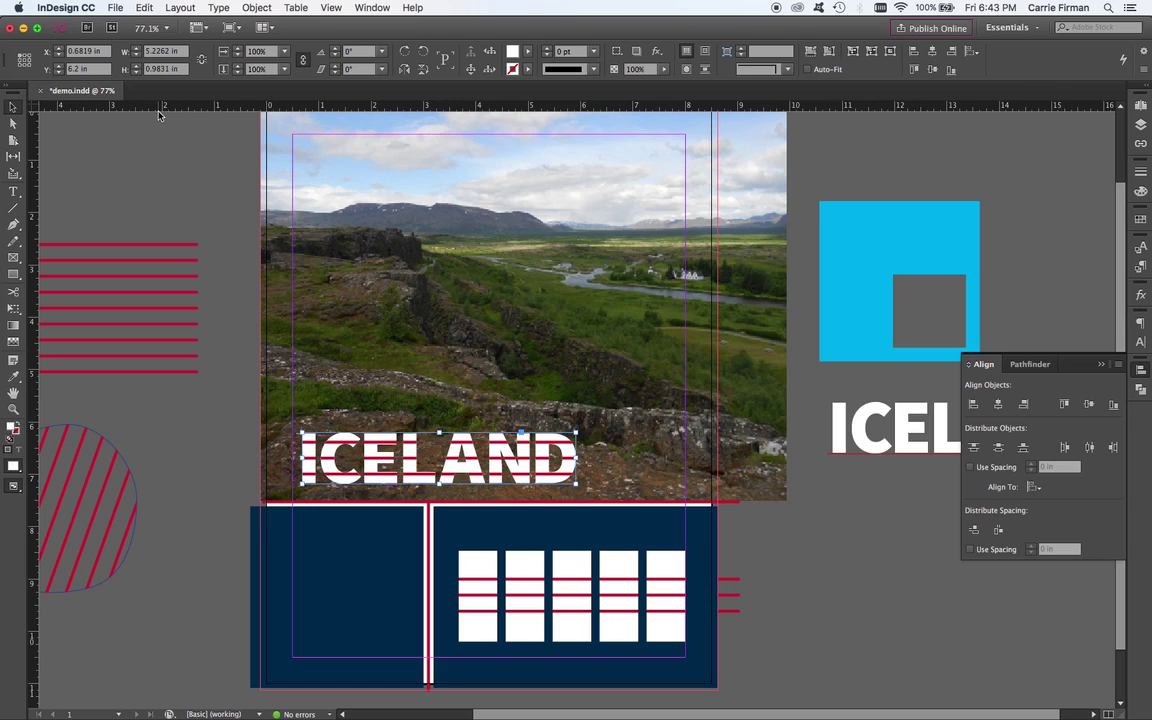
key("ctrl+z")
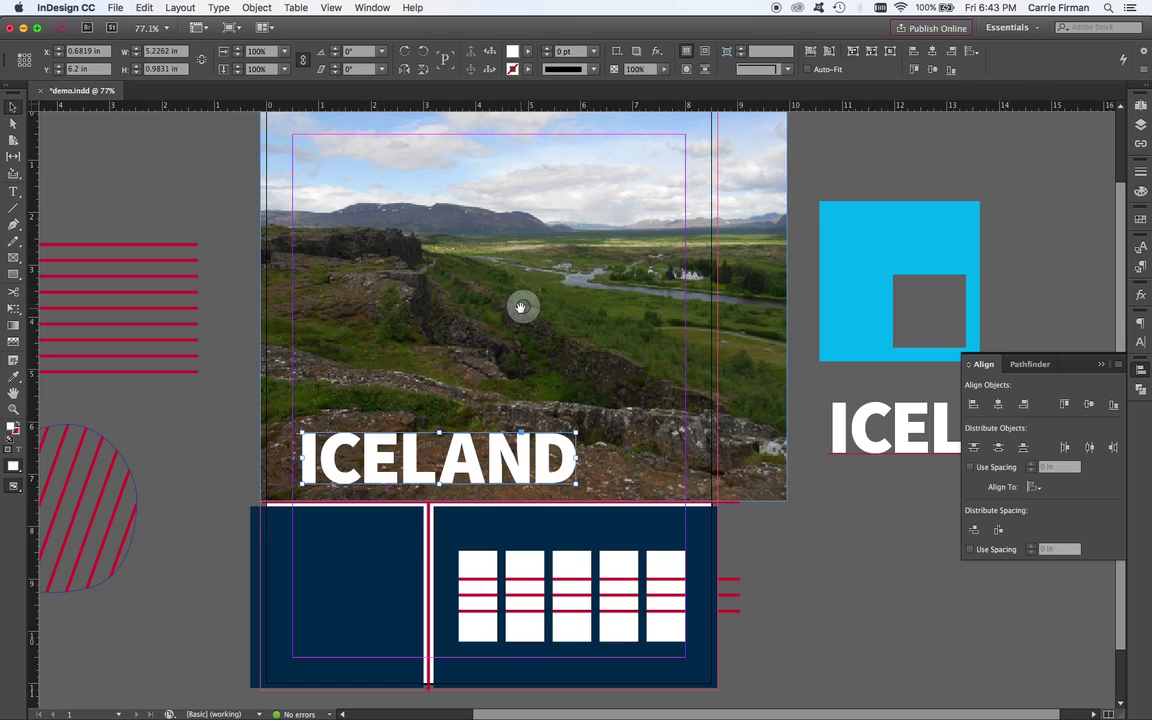
left_click(520, 306)
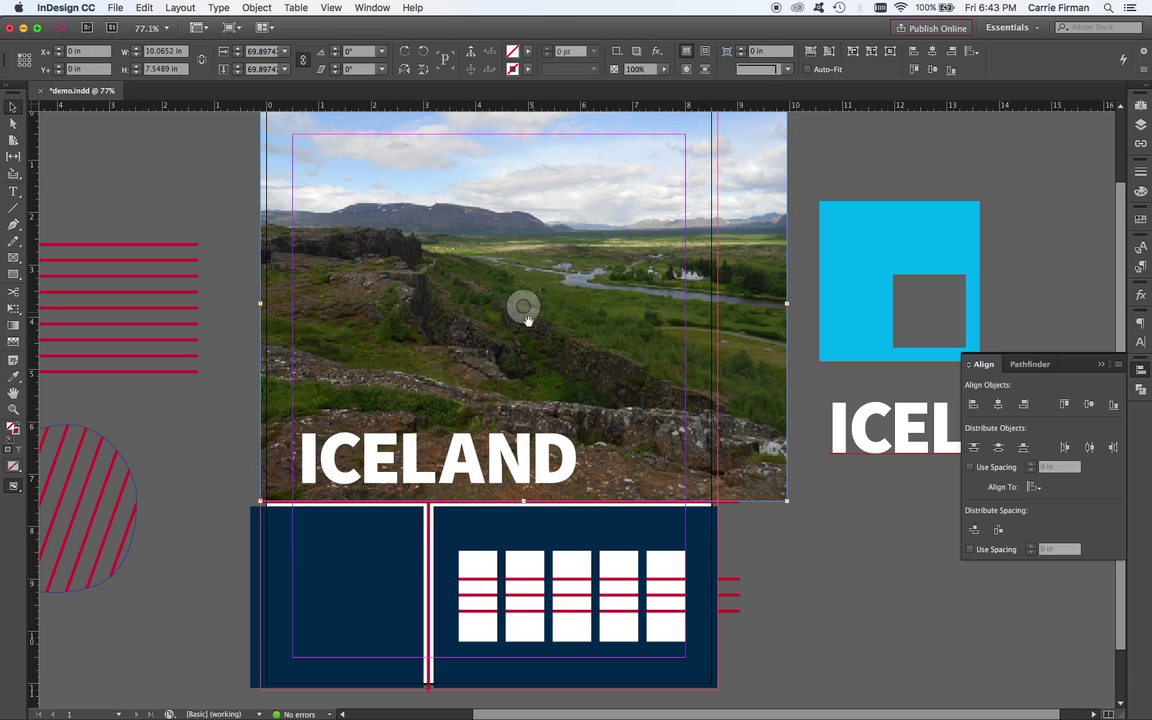
Paste the landscape photo inside the ICELAND letters and move the leftover photo frame over the blue square.
left_click(476, 474)
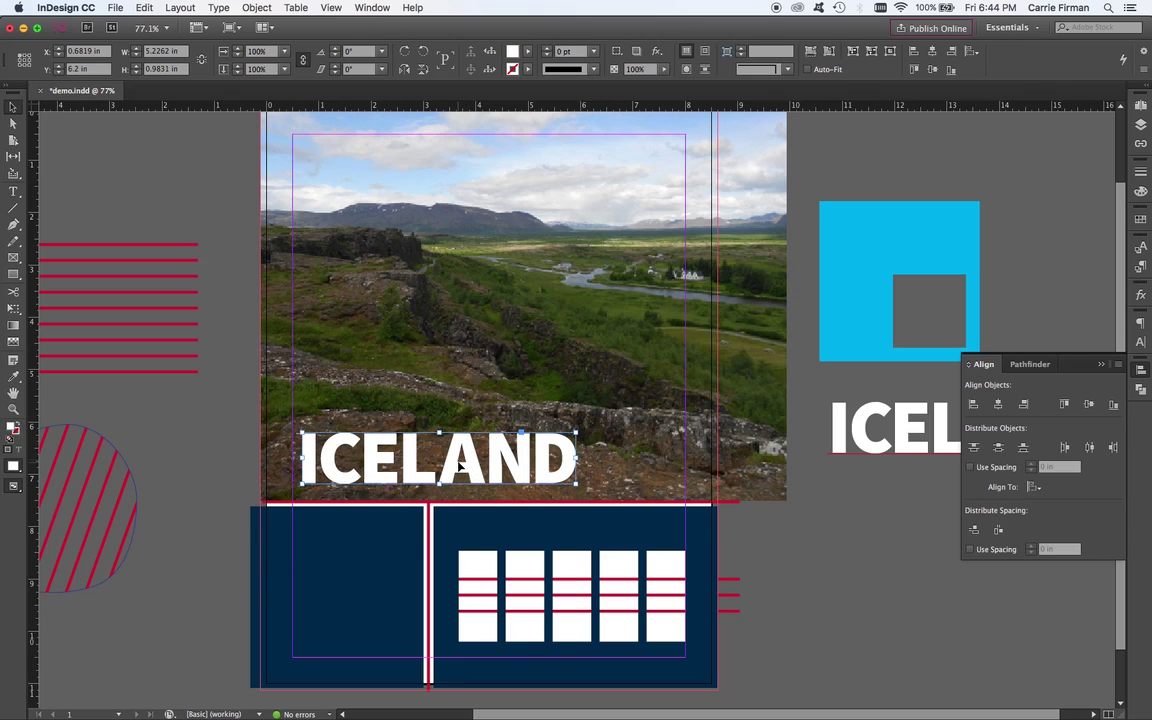
left_click(138, 7)
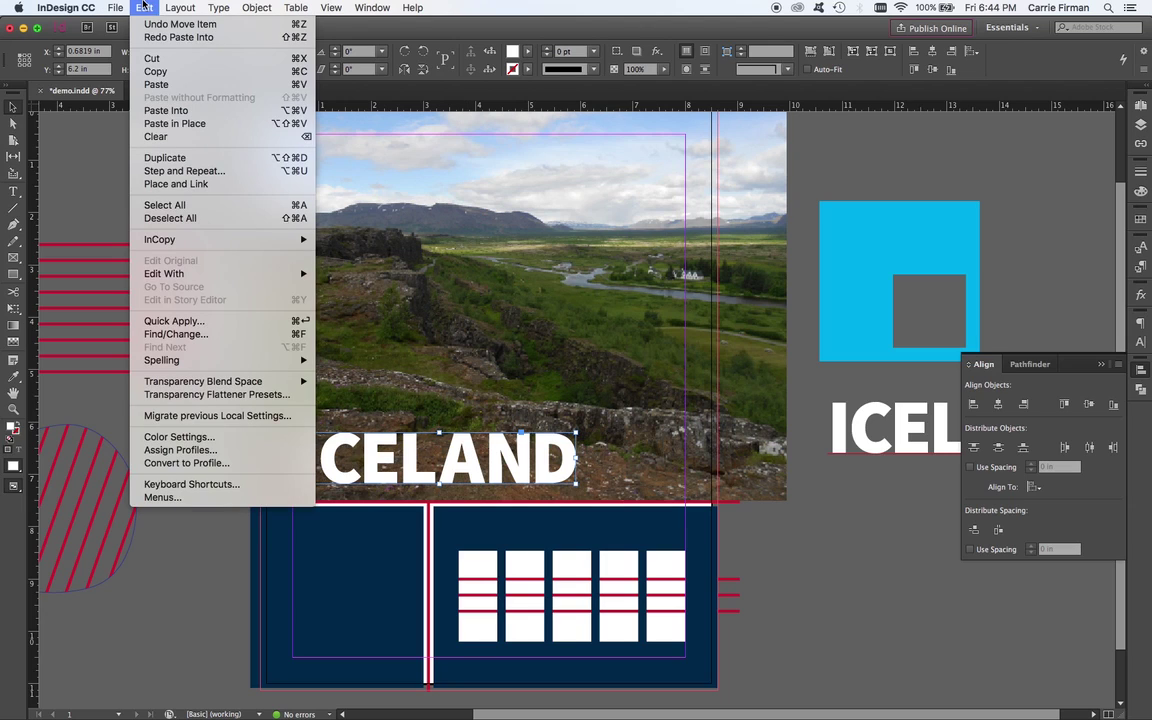
left_click(208, 111)
left_click(324, 205)
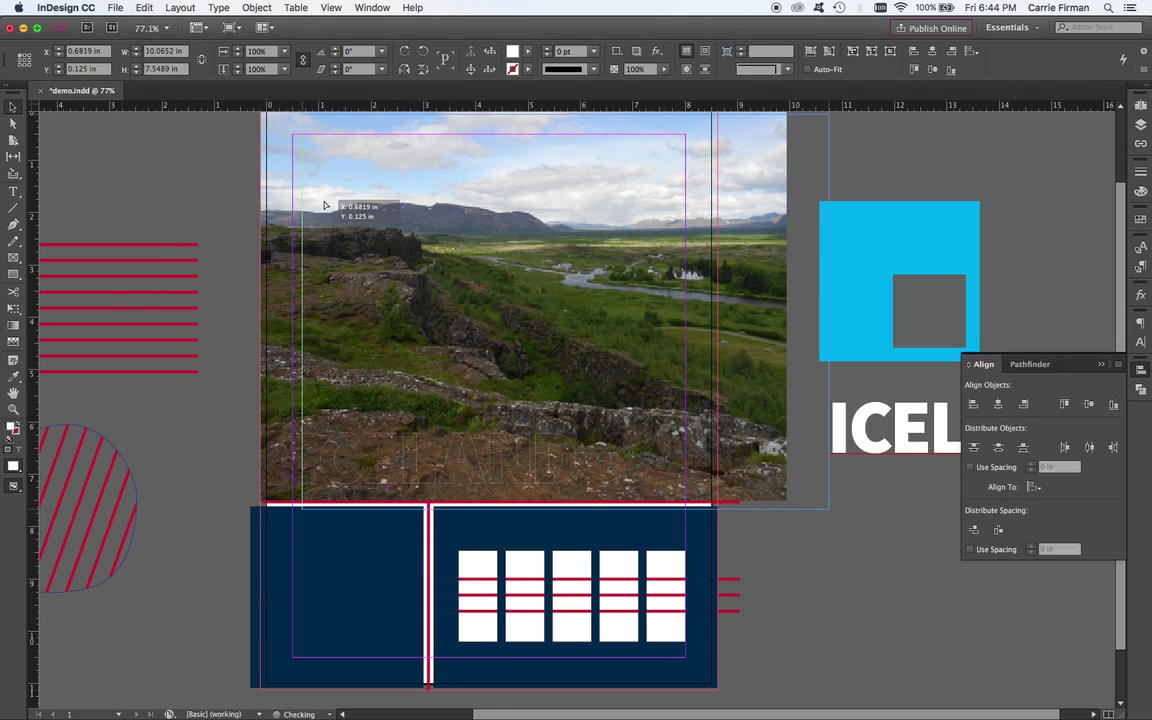
left_click_drag(324, 205, 818, 224)
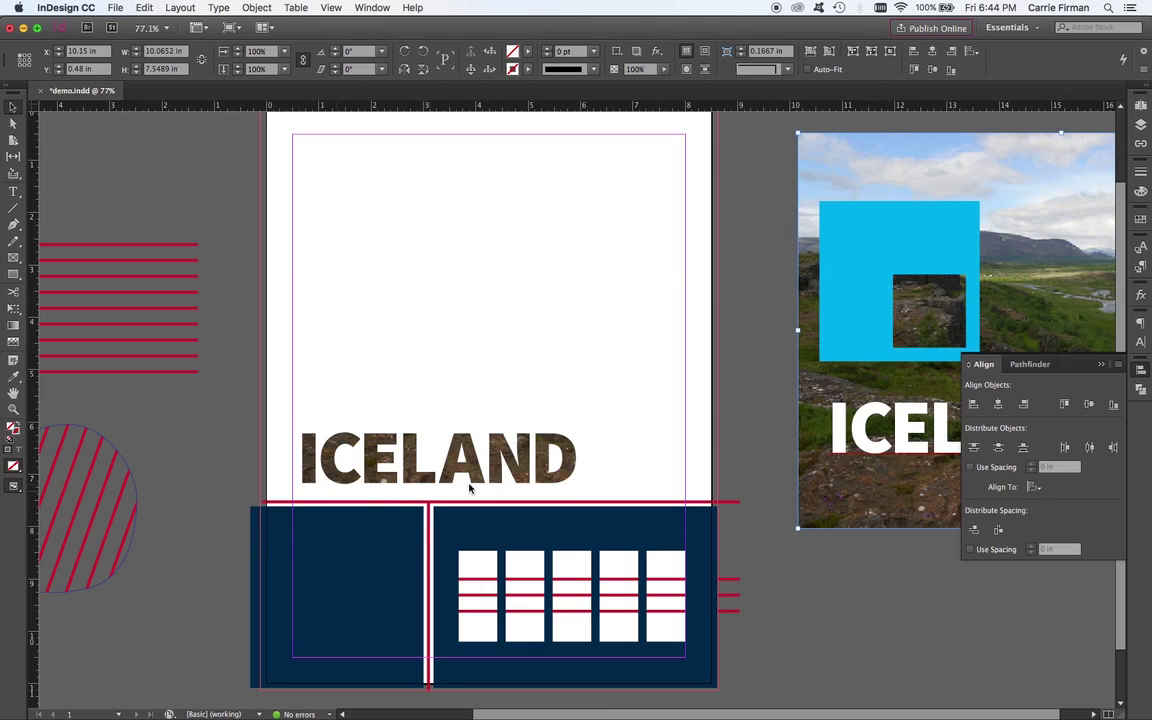
Raise the photo-filled ICELAND on the page and shrink the photo inside its letters.
left_click_drag(430, 428, 500, 318)
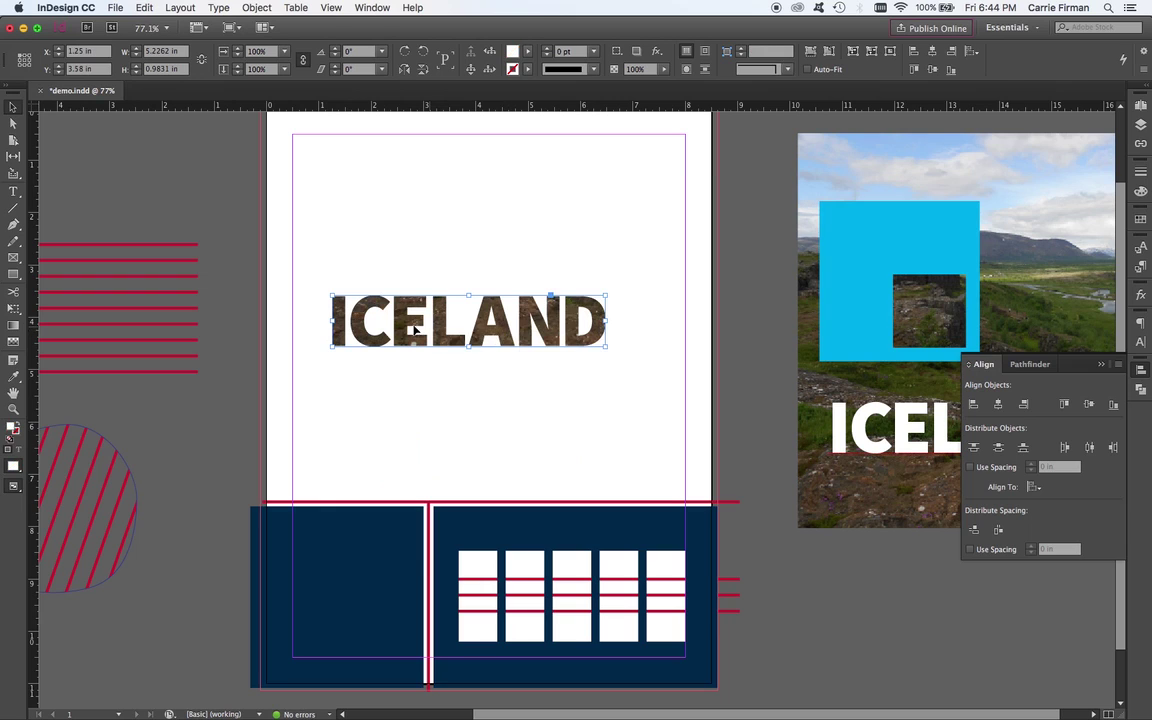
left_click(408, 320)
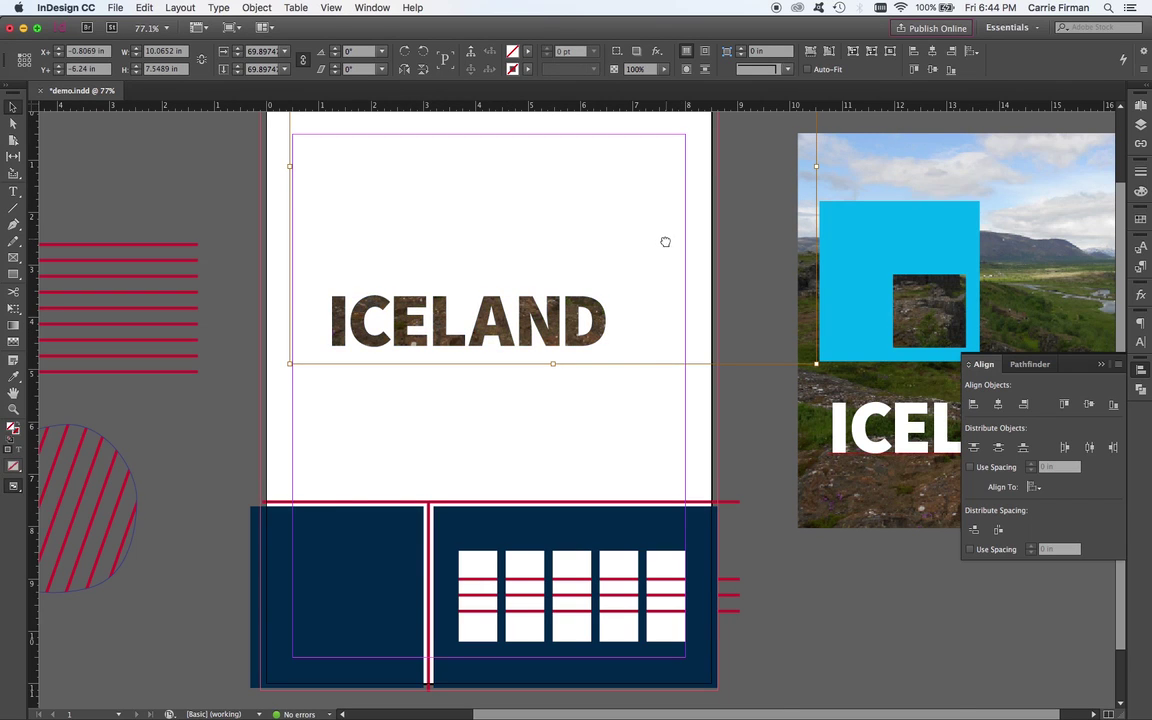
scroll(630, 373, "up", 3)
scroll(630, 373, "right", 1)
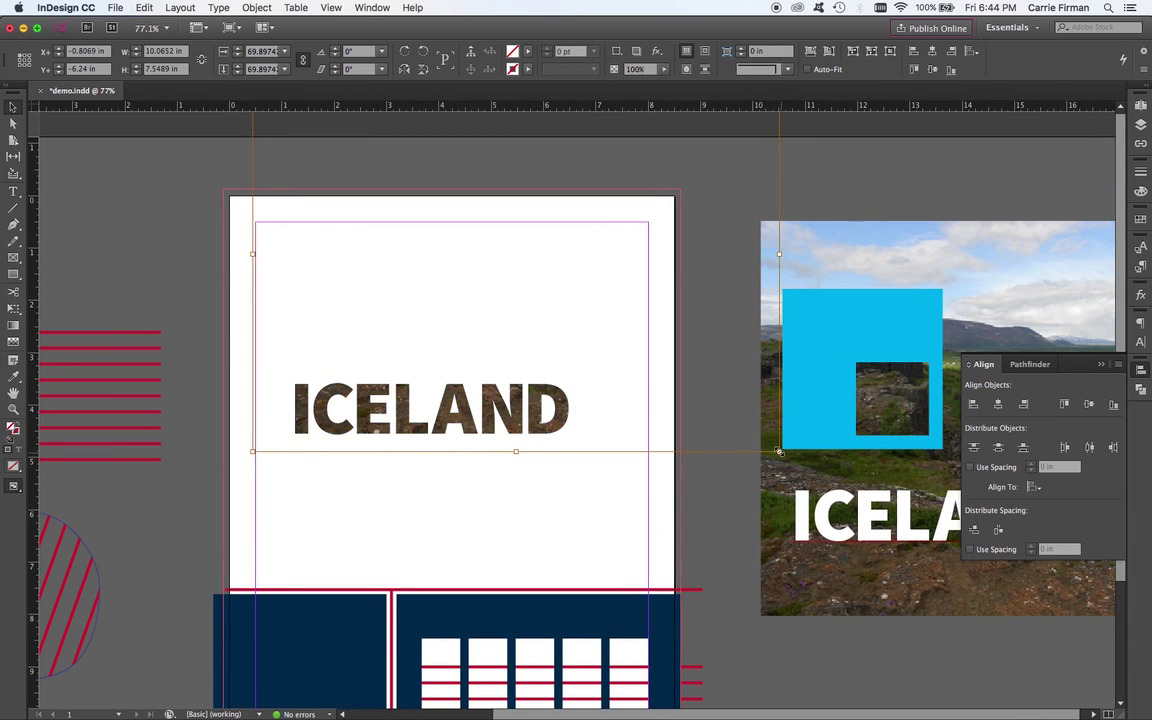
left_click_drag(779, 451, 549, 294)
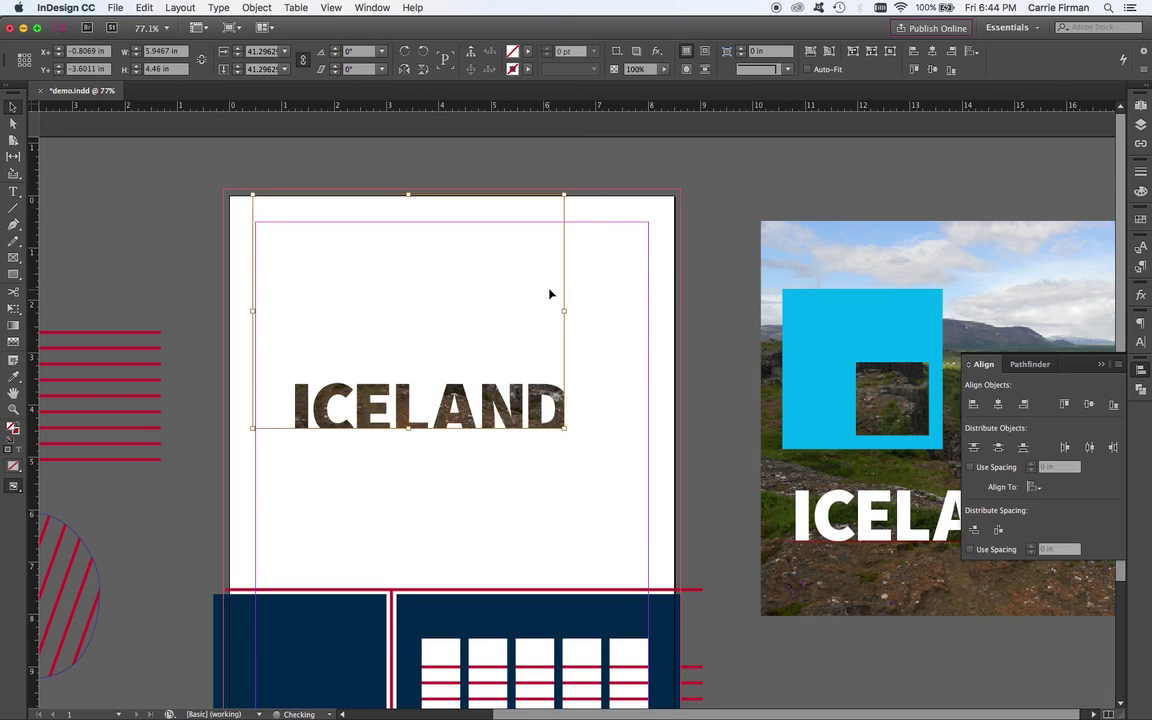
Scale the ICELAND photo fill down to 37.5% and nudge it right, up and down to frame the landscape.
key("Right")
key("Right")
key("Right")
key("Right")
key("Right")
key("Right")
key("Right")
key("Right")
key("Right")
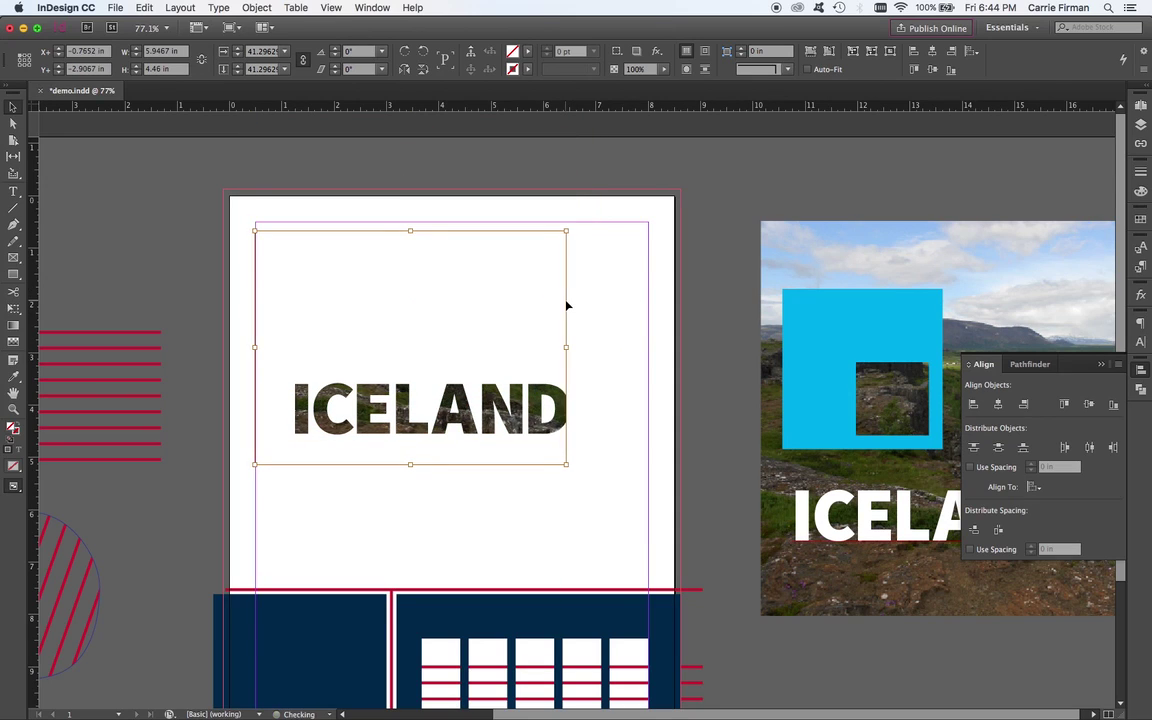
key("Right")
key("Up")
key("Up")
key("Up")
key("Up")
key("Up")
key("Up")
key("Up")
key("Up")
key("Up")
key("Up")
key("Up")
key("Up")
key("Up")
key("Up")
key("Up")
key("Up")
key("Up")
key("Up")
key("Up")
key("Up")
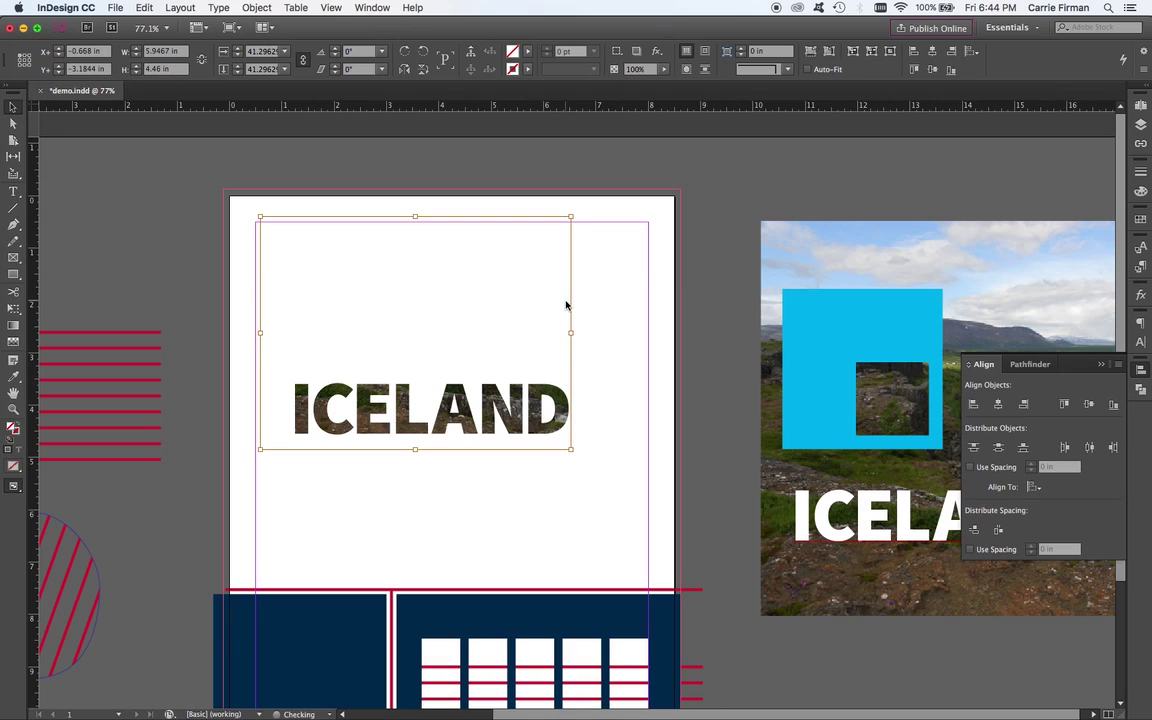
left_click_drag(258, 217, 288, 238)
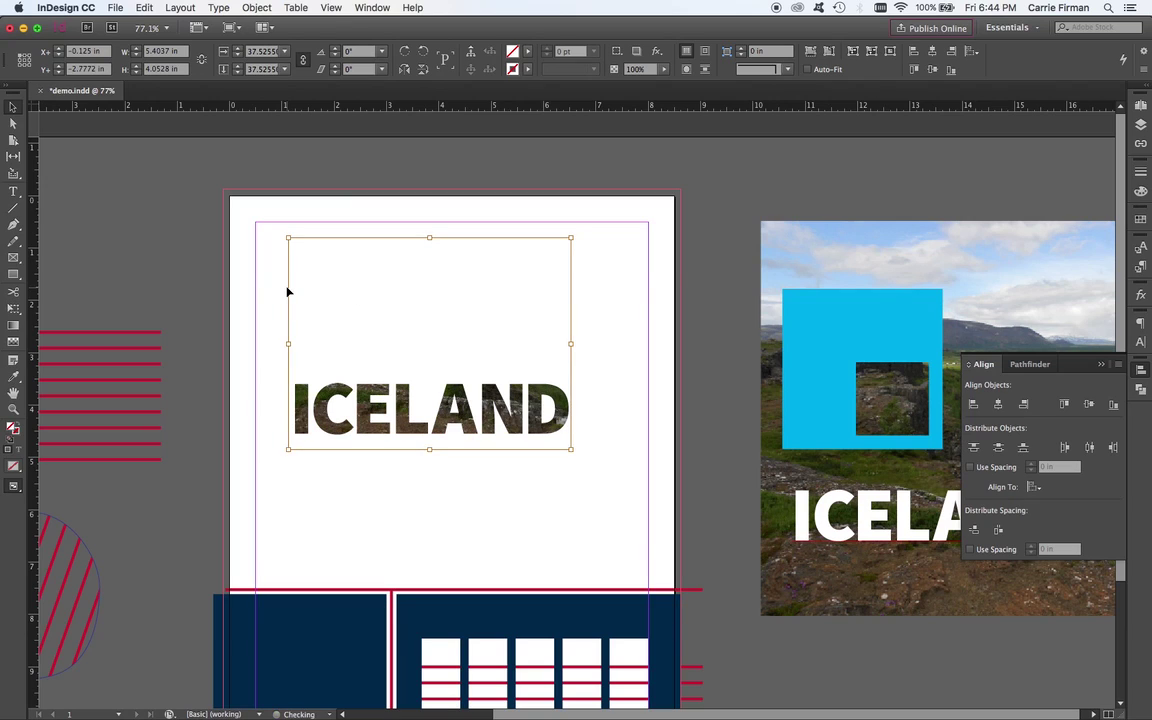
key("shift+Down")
key("shift+Down")
key("shift+Down")
key("shift+Down")
key("shift+Down")
key("shift+Down")
key("shift+Down")
key("shift+Down")
key("shift+Down")
key("shift+Down")
key("shift+Down")
key("shift+Down")
key("shift+Down")
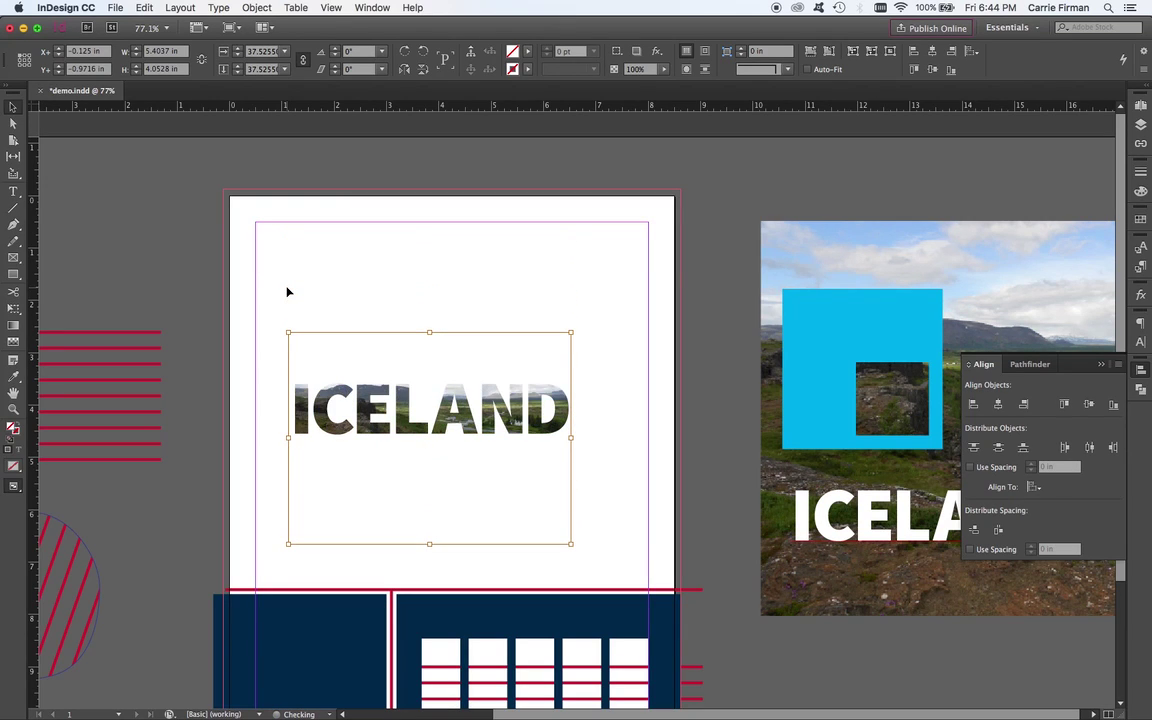
key("shift+Down")
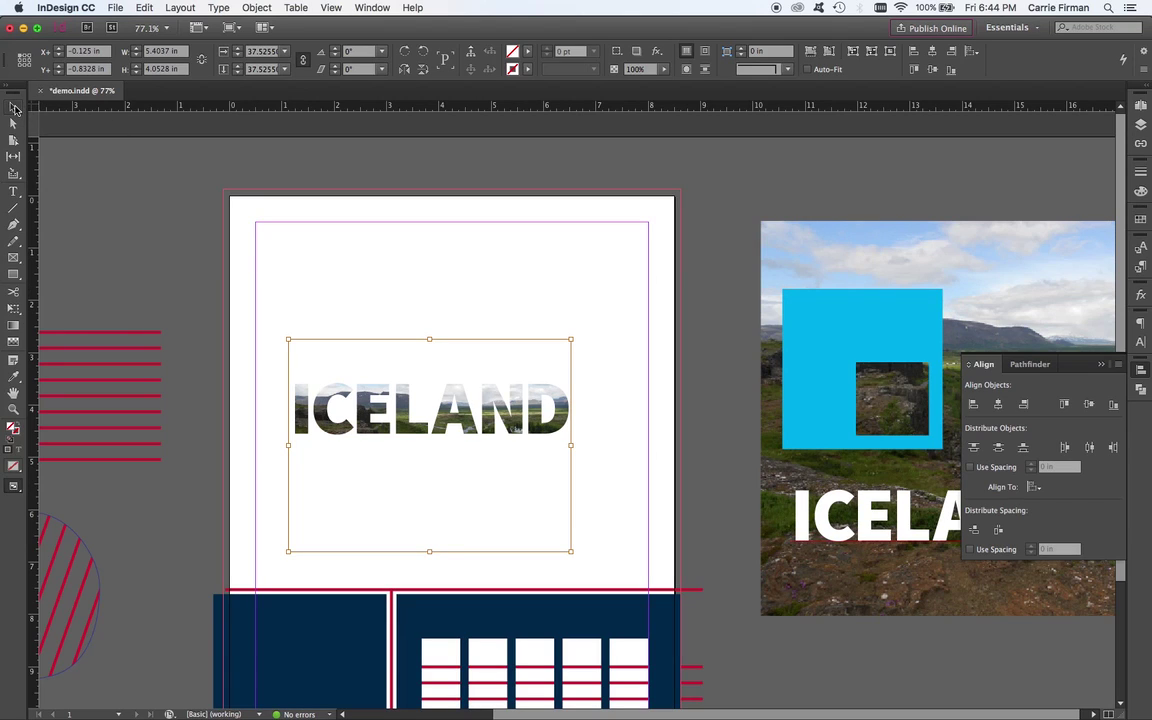
left_click(309, 607)
Move the navy block up behind ICELAND and stretch it to the page's right edge.
left_click_drag(314, 620, 348, 368)
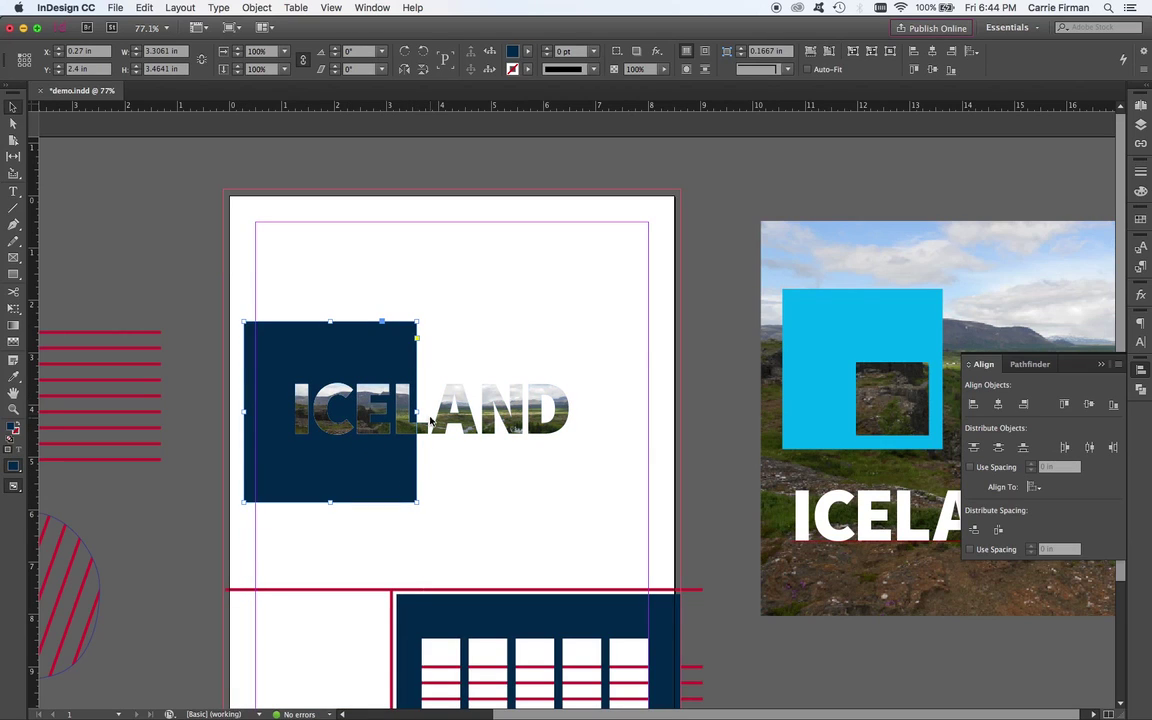
left_click_drag(420, 412, 684, 405)
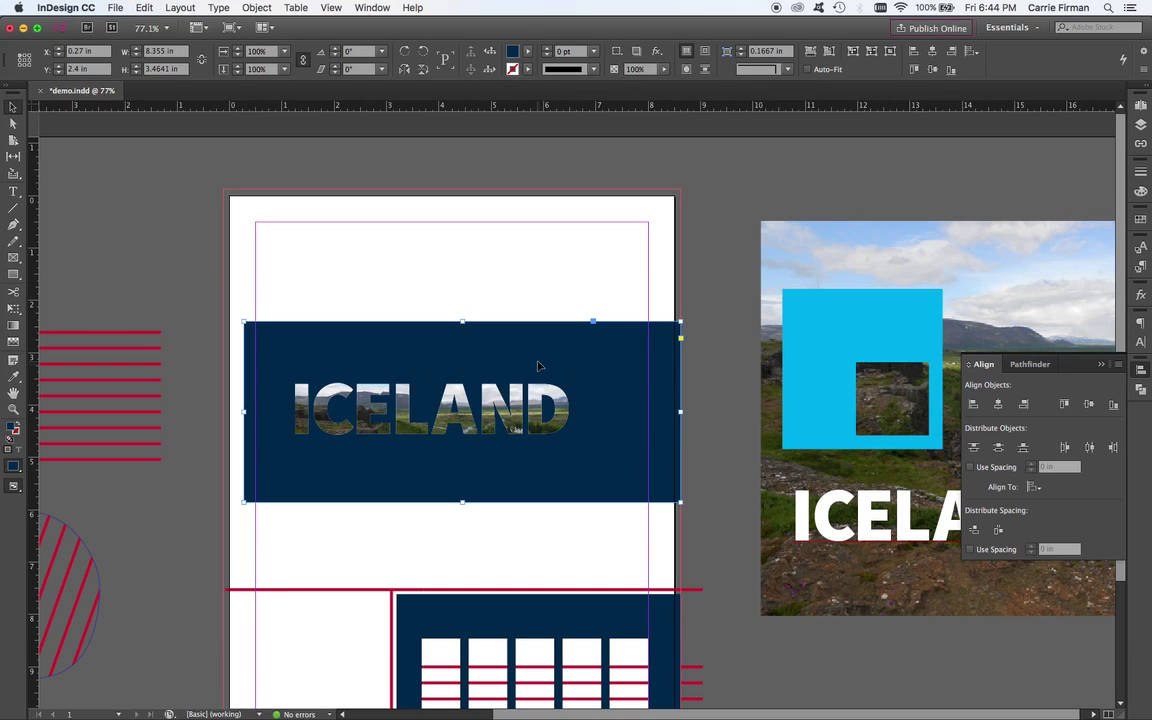
key("super+equal")
key("super+equal")
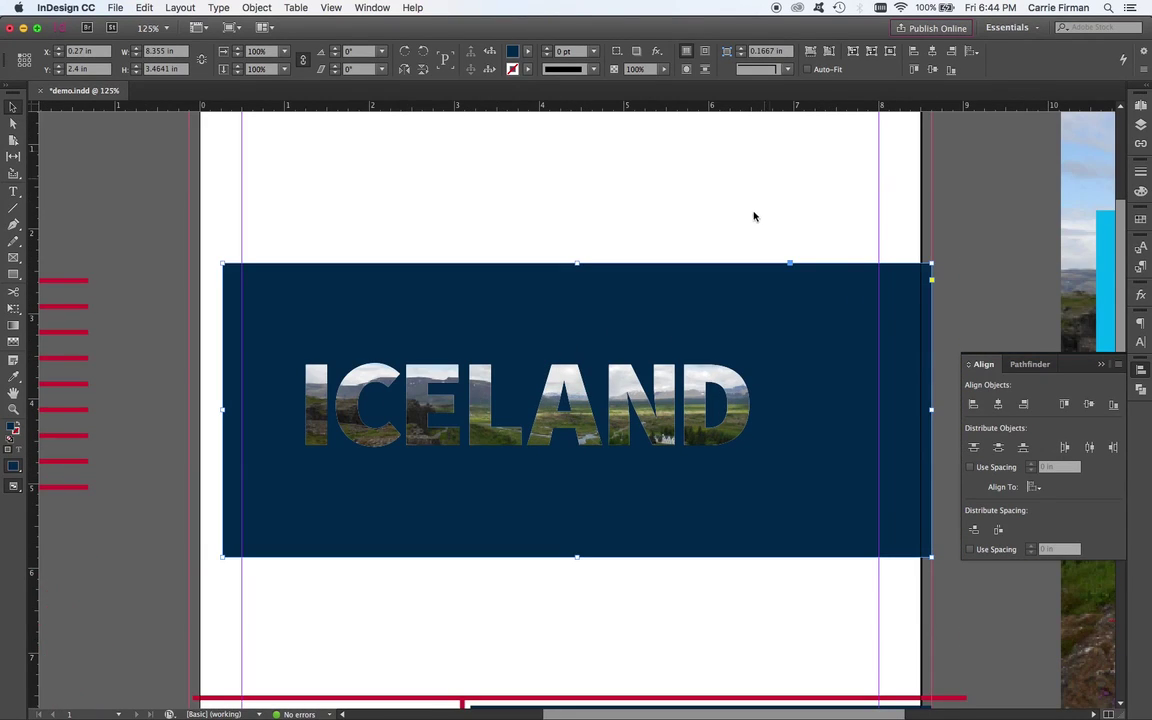
left_click(754, 218)
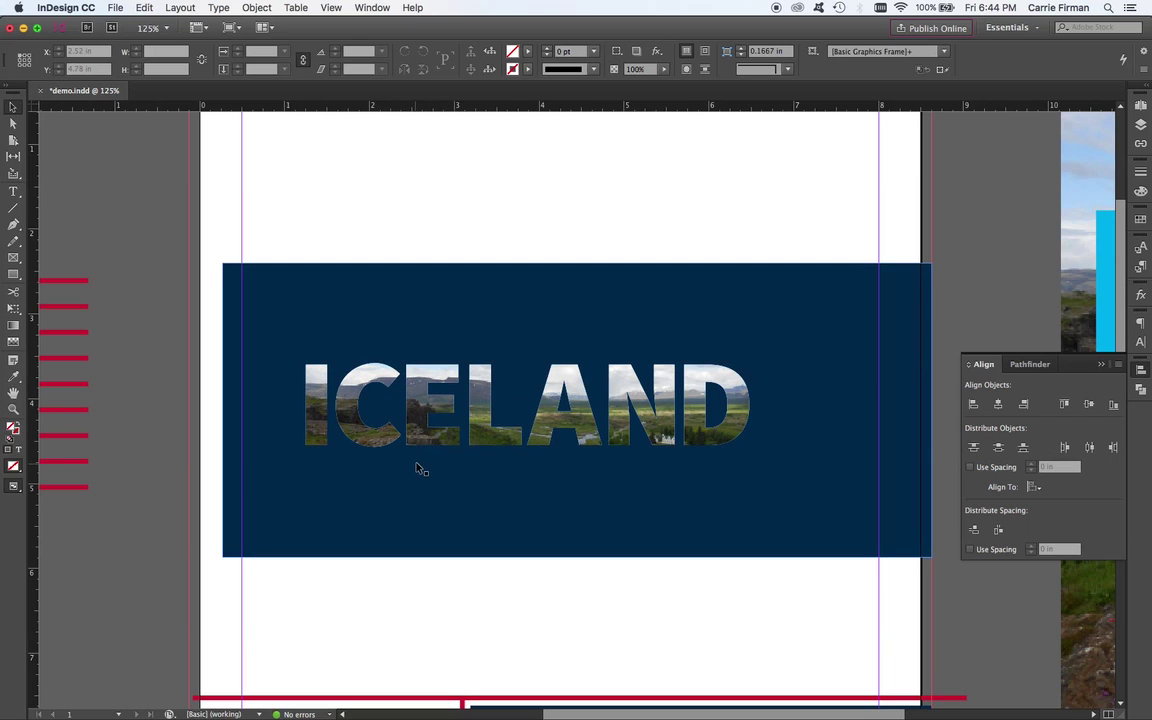
key("super+minus")
key("super+minus")
key("super+minus")
key("super+minus")
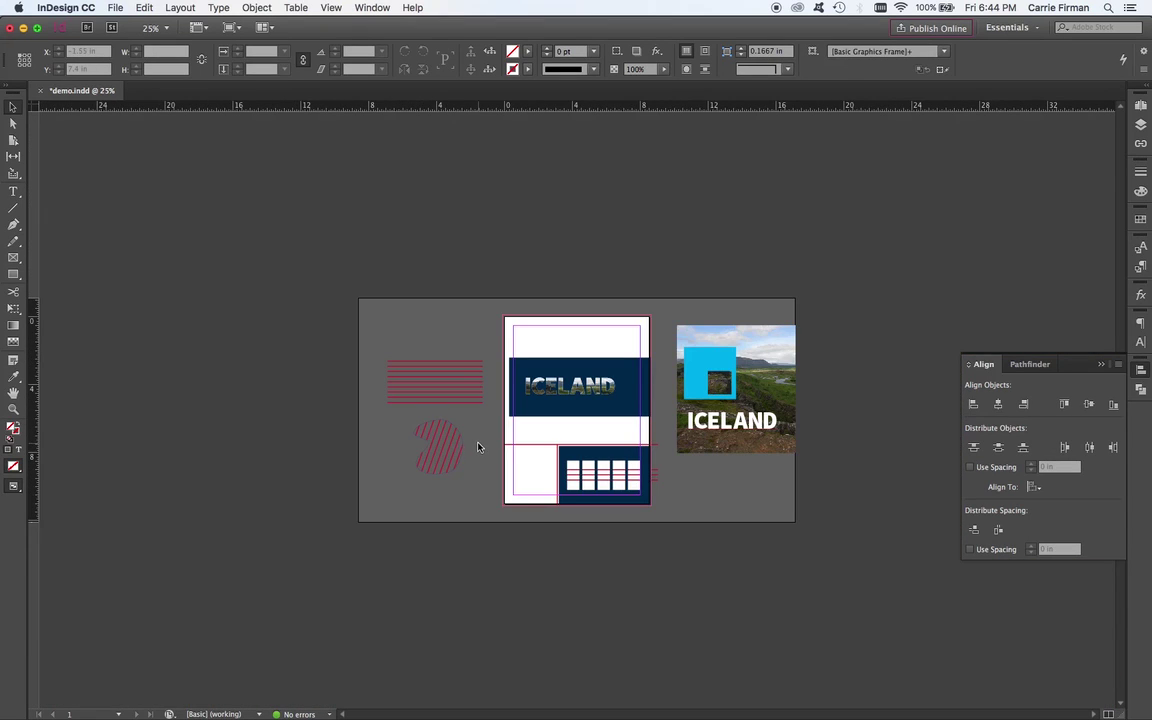
key("super+equal")
key("super+equal")
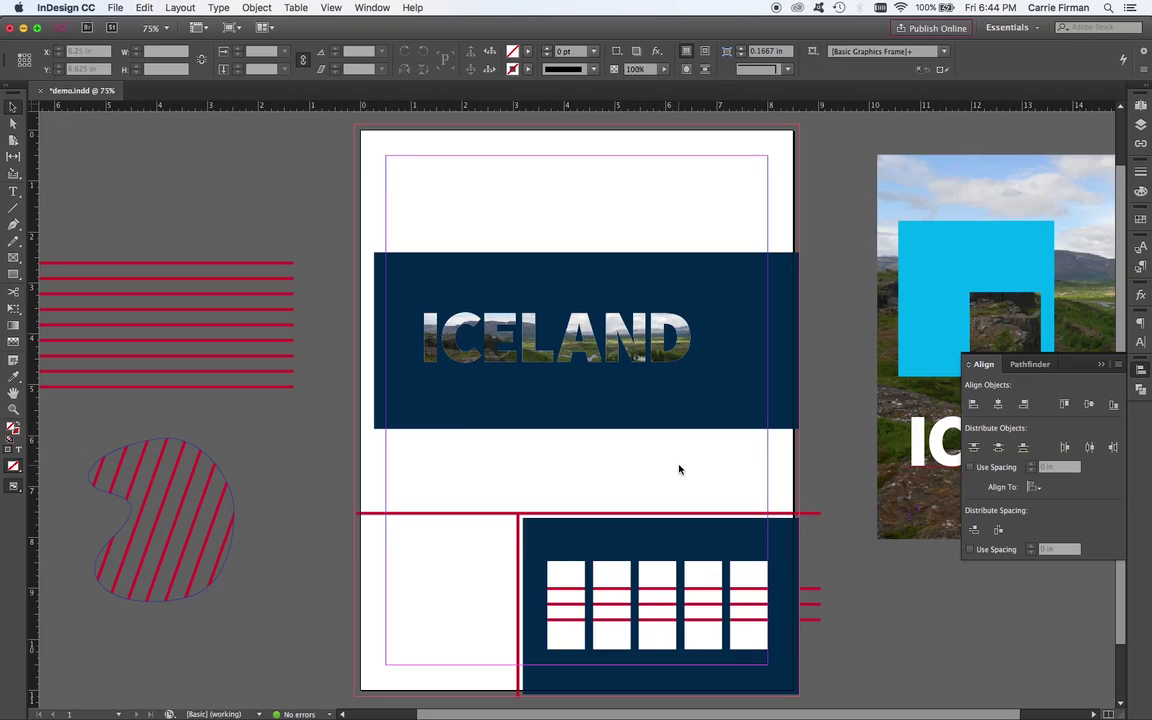
Back in Illustrator's clippingANDcompound.ai, select the red line group and the hatched blob shape.
left_click(143, 8)
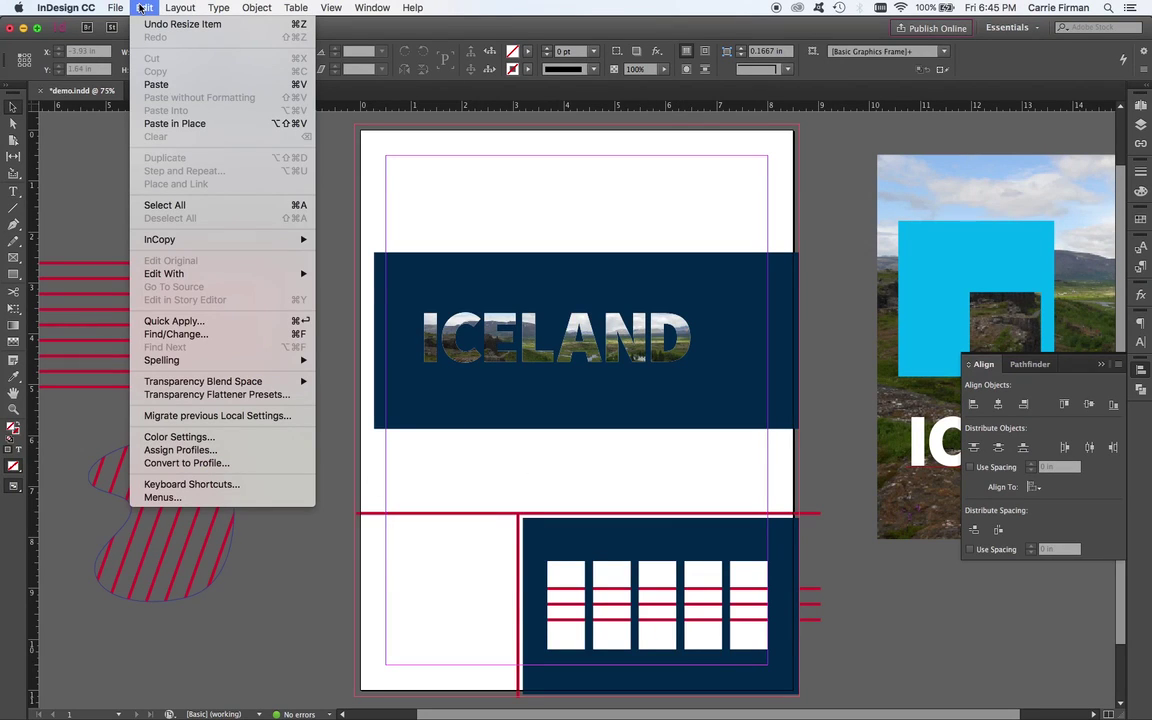
left_click(144, 8)
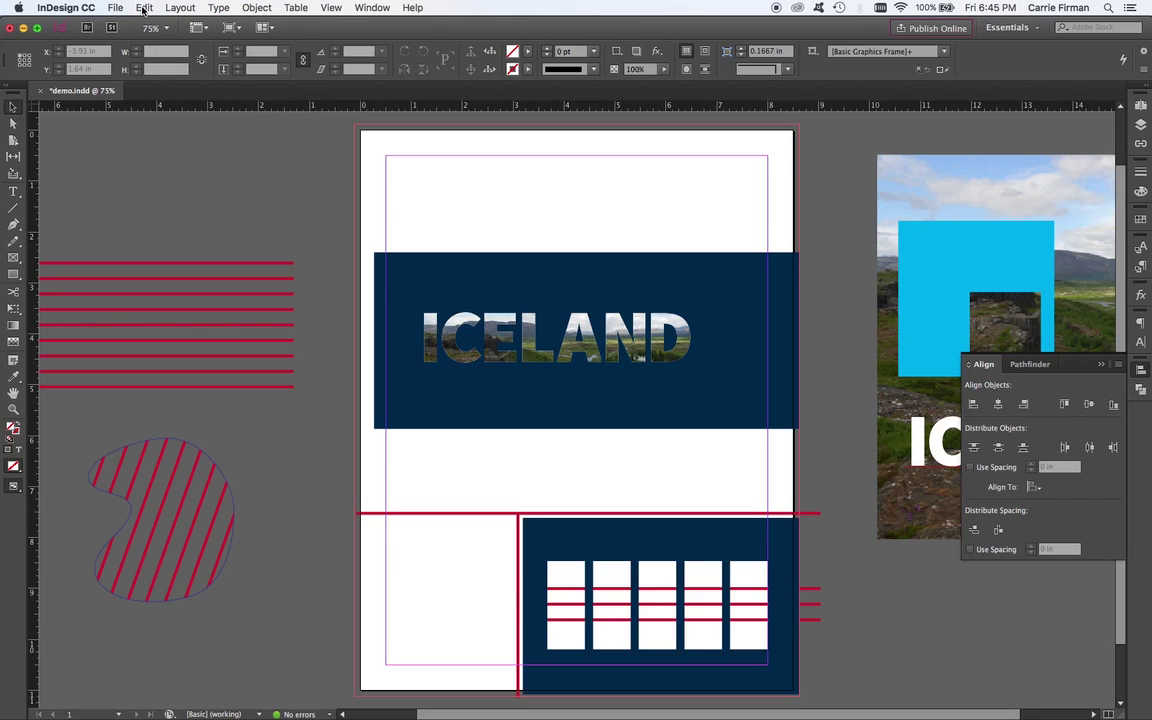
left_click(240, 311)
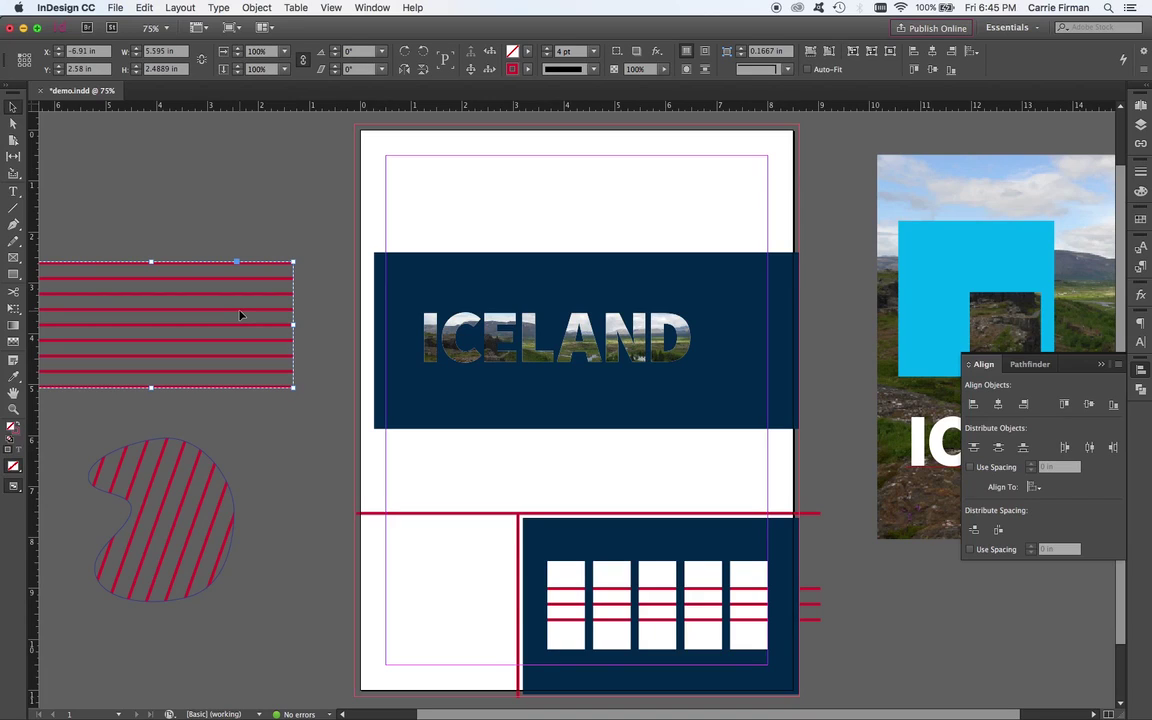
left_click(164, 470)
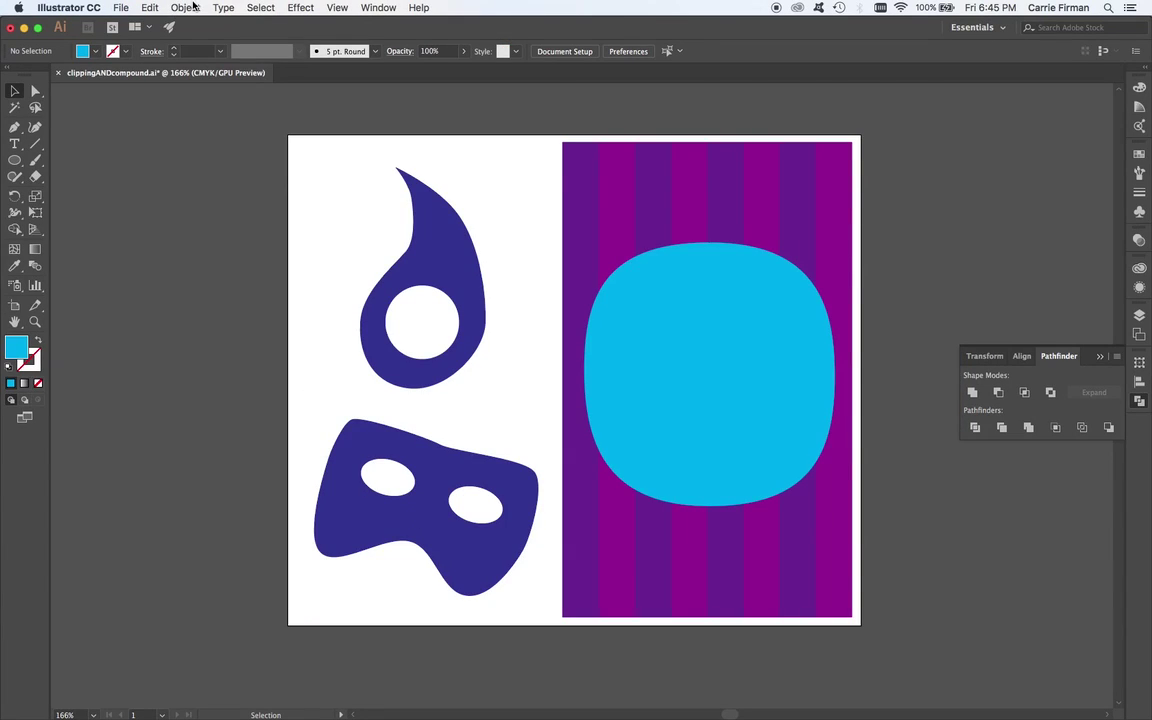
Look through Illustrator's Object menu in clippingANDcompound.ai and close it without choosing a command.
left_click(193, 7)
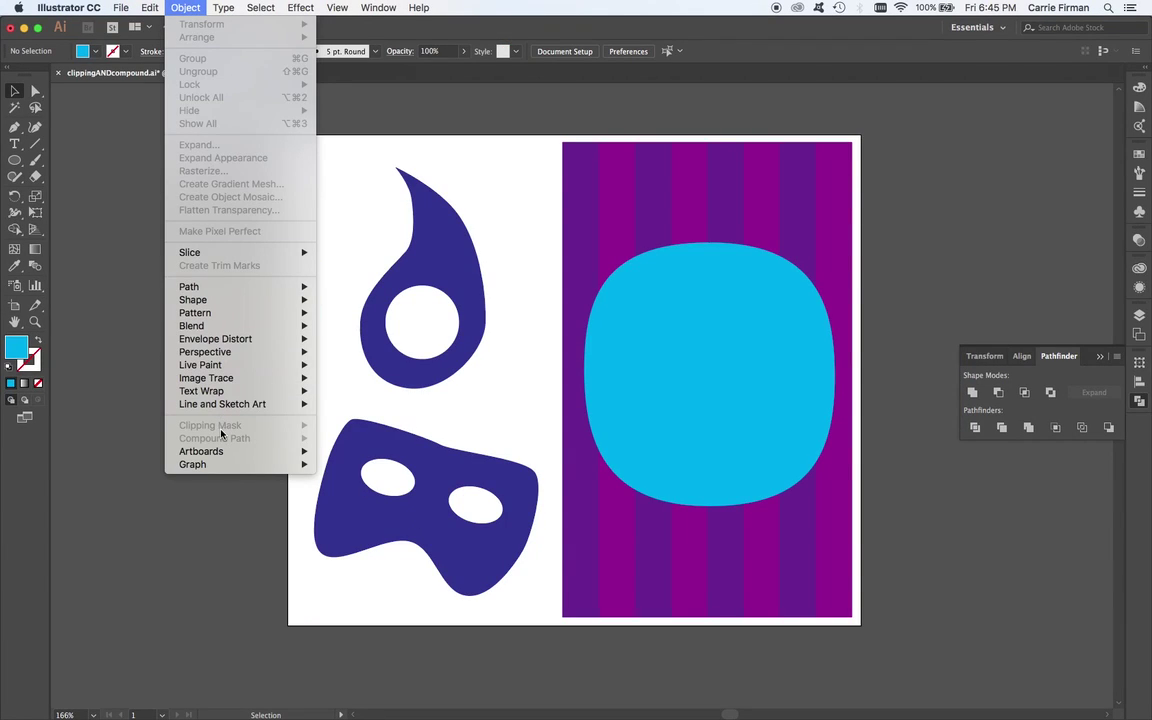
left_click(165, 7)
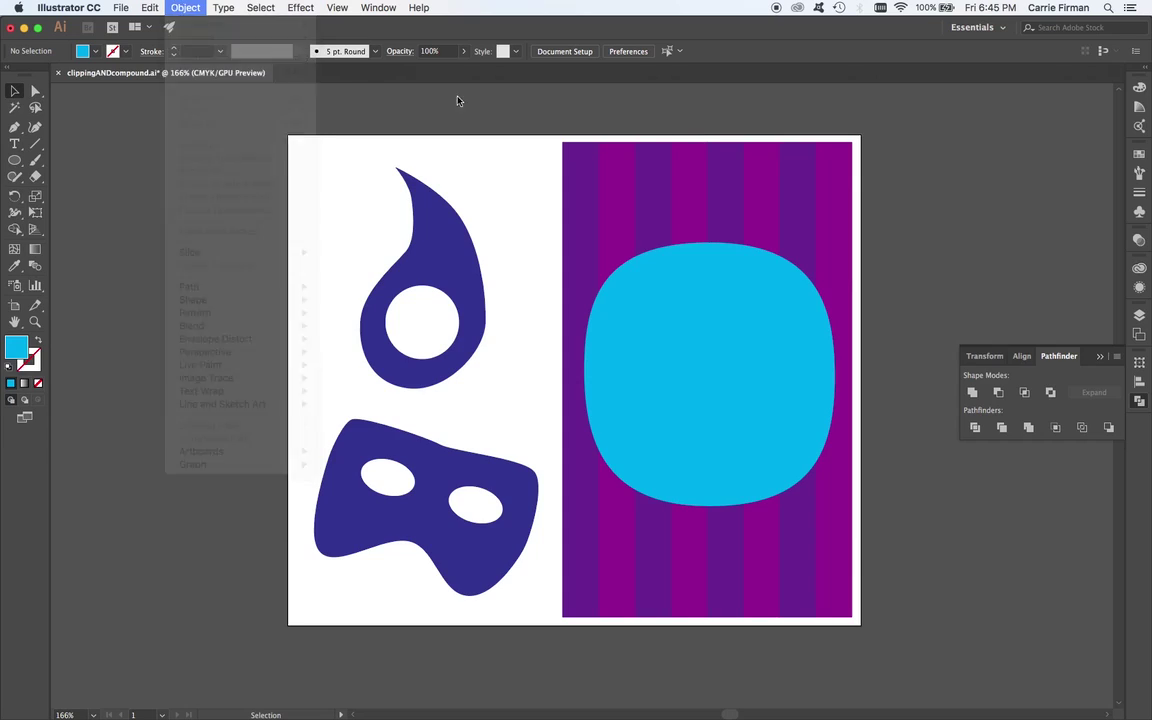